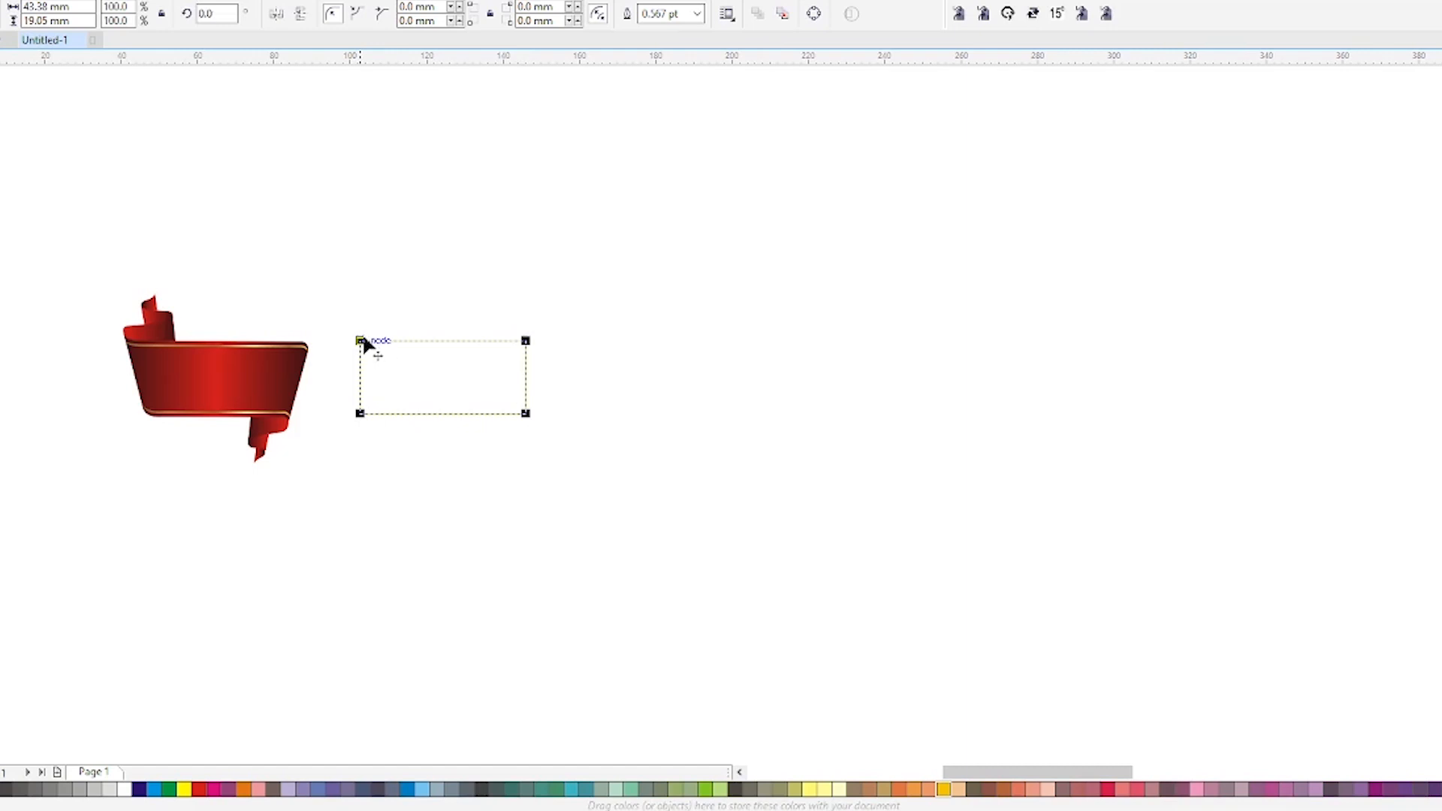
Step: Round the empty rectangle's corners to a radius of about 2.07 mm and convert it to curves
left_click_drag(362, 342, 370, 344)
key("space")
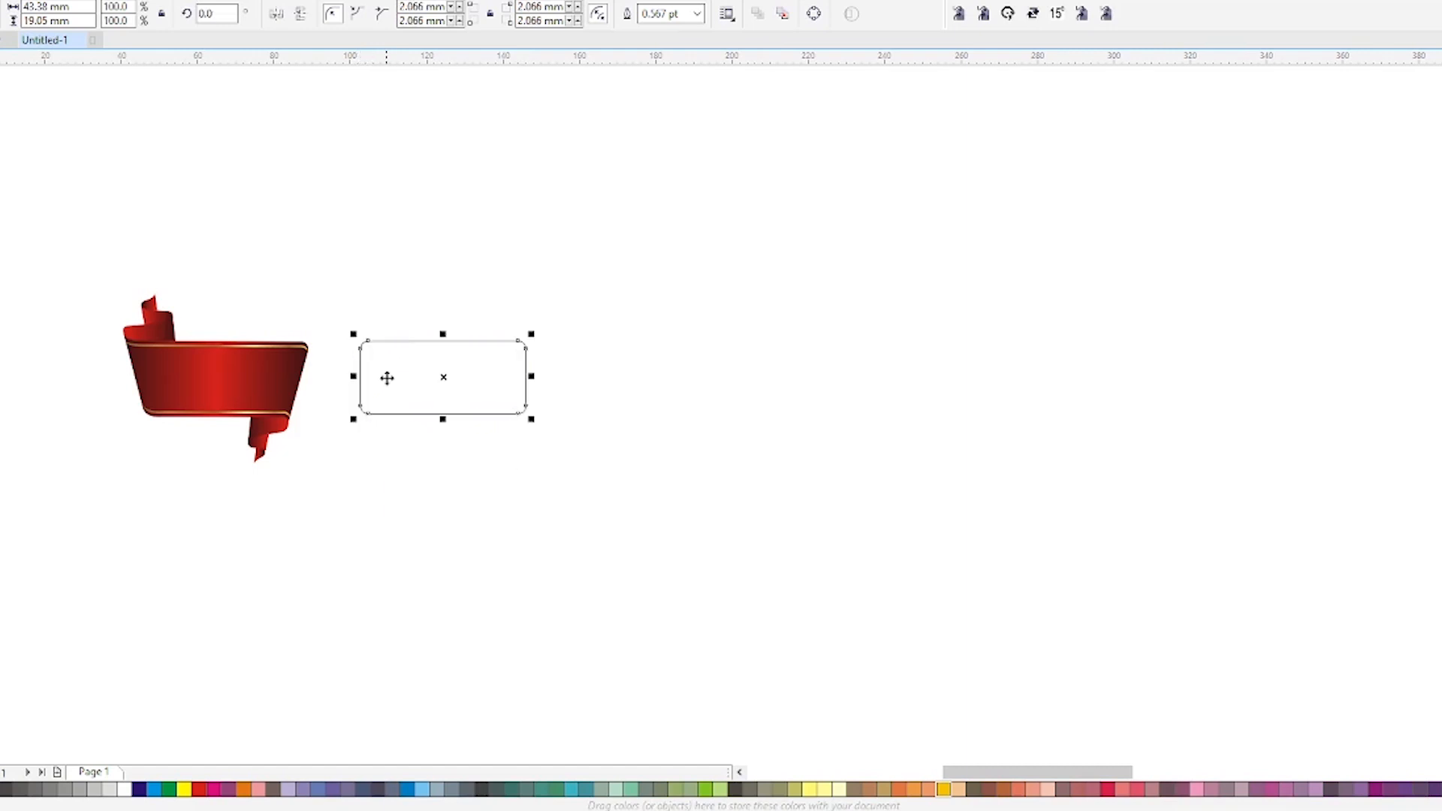
right_click(386, 380)
left_click(417, 434)
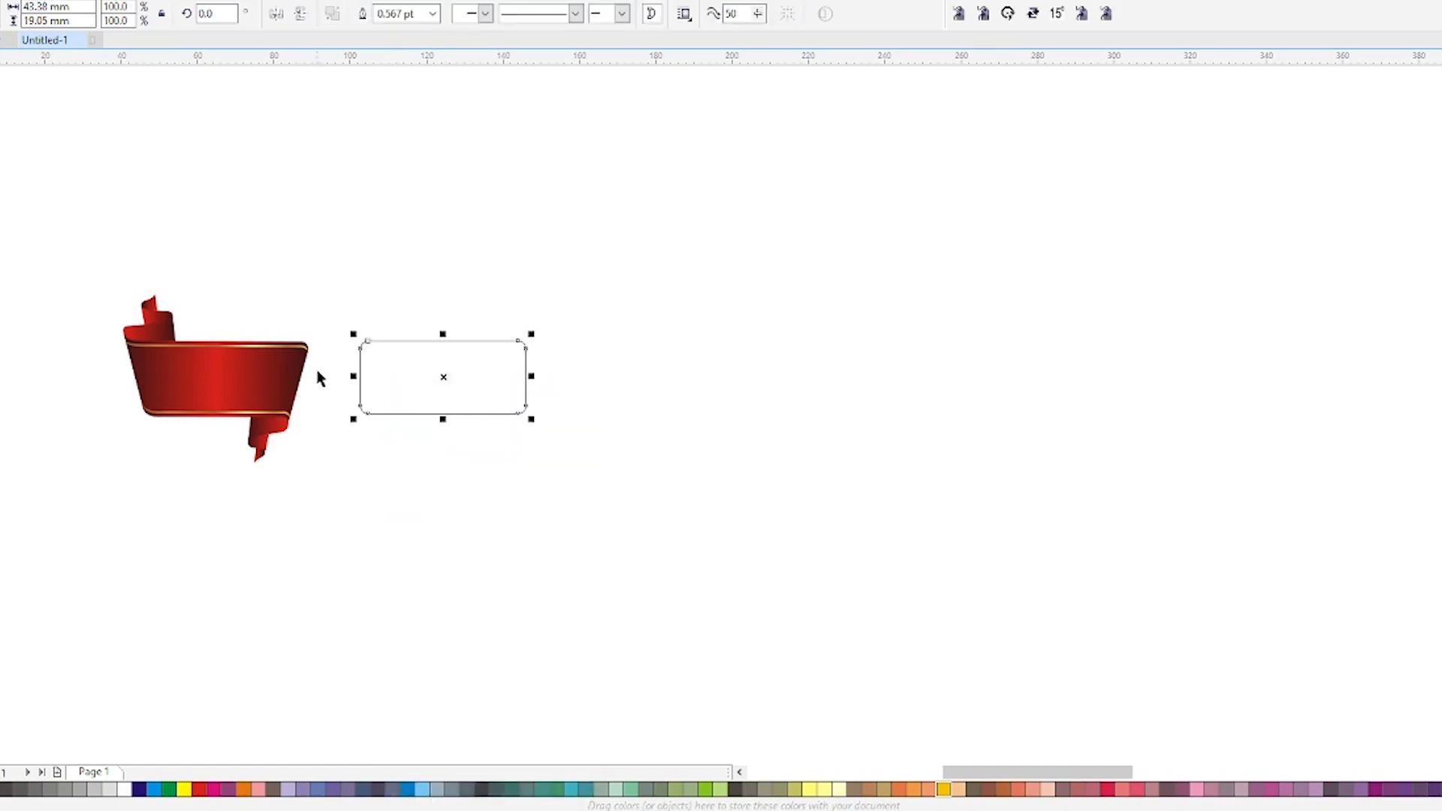
Step: Move the outline's lower-left corner nodes about 3 mm inward so that side slants
scroll(315, 377, "up", 2)
key("space")
left_click_drag(368, 407, 458, 460)
key("space")
left_click(391, 235)
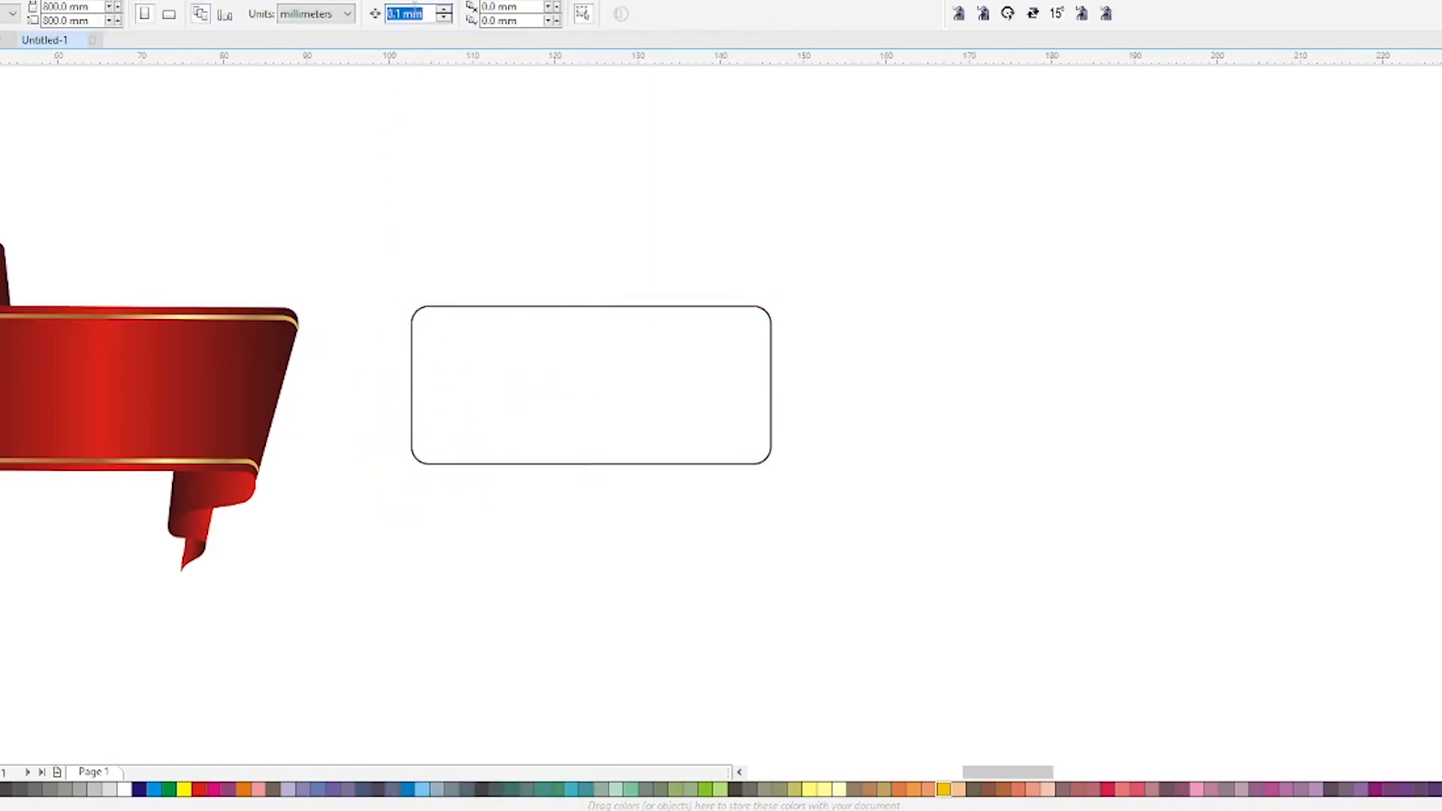
key("space")
left_click_drag(518, 402, 358, 507)
key("Right")
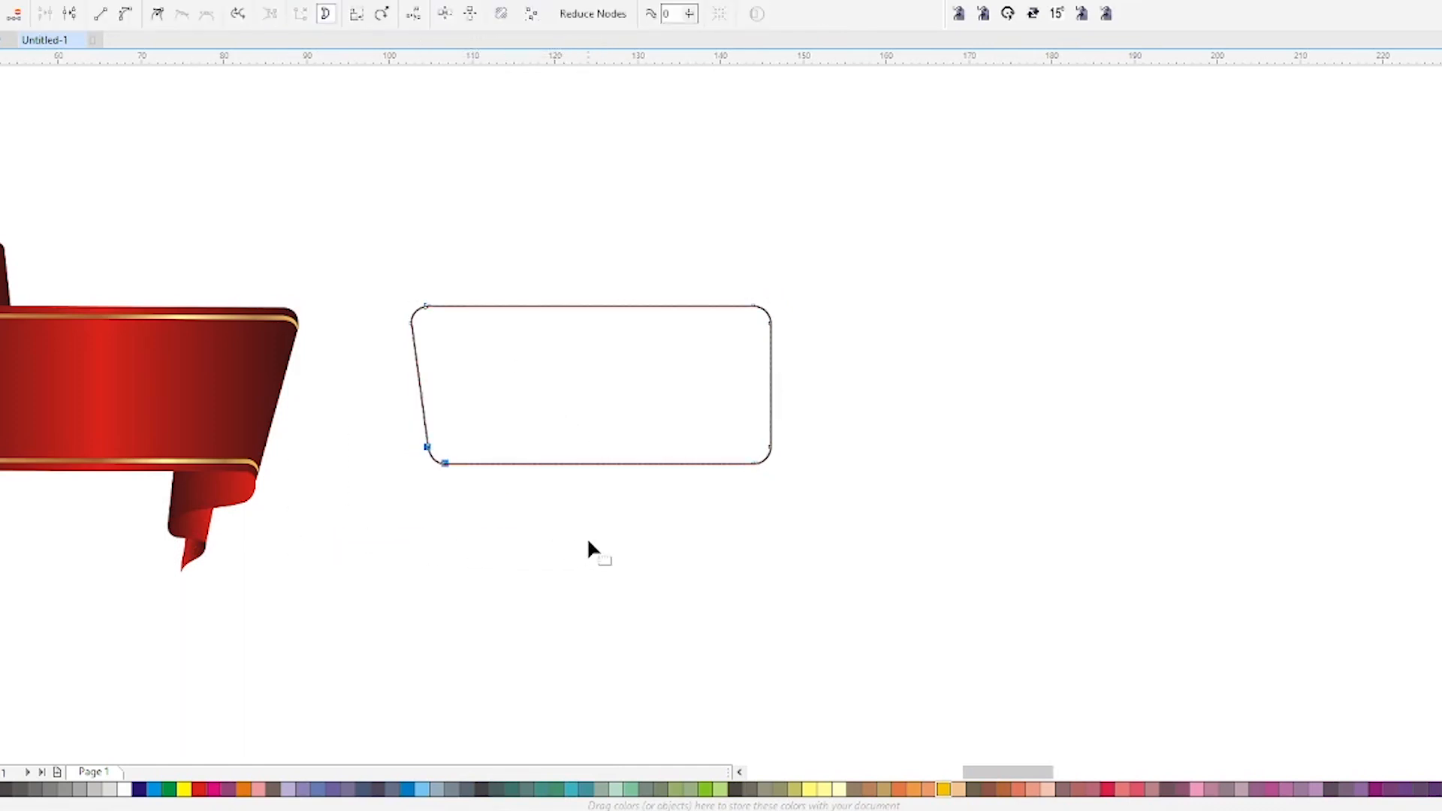
key("Right")
Step: Move the outline's lower-right corner nodes about 3 mm inward to complete a symmetrical tapered banner shape
left_click_drag(881, 407, 677, 530)
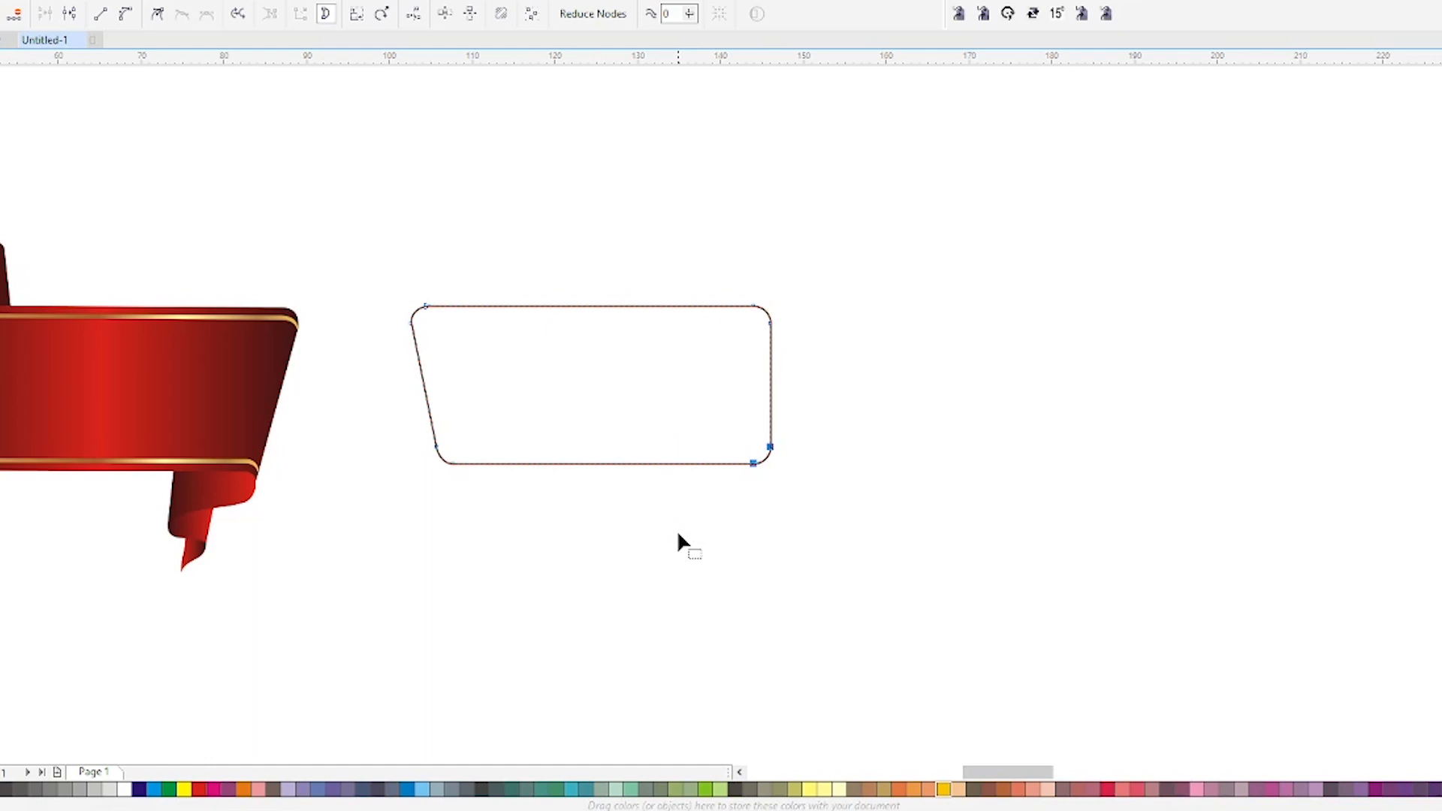
key("Left")
key("Left")
left_click(651, 382)
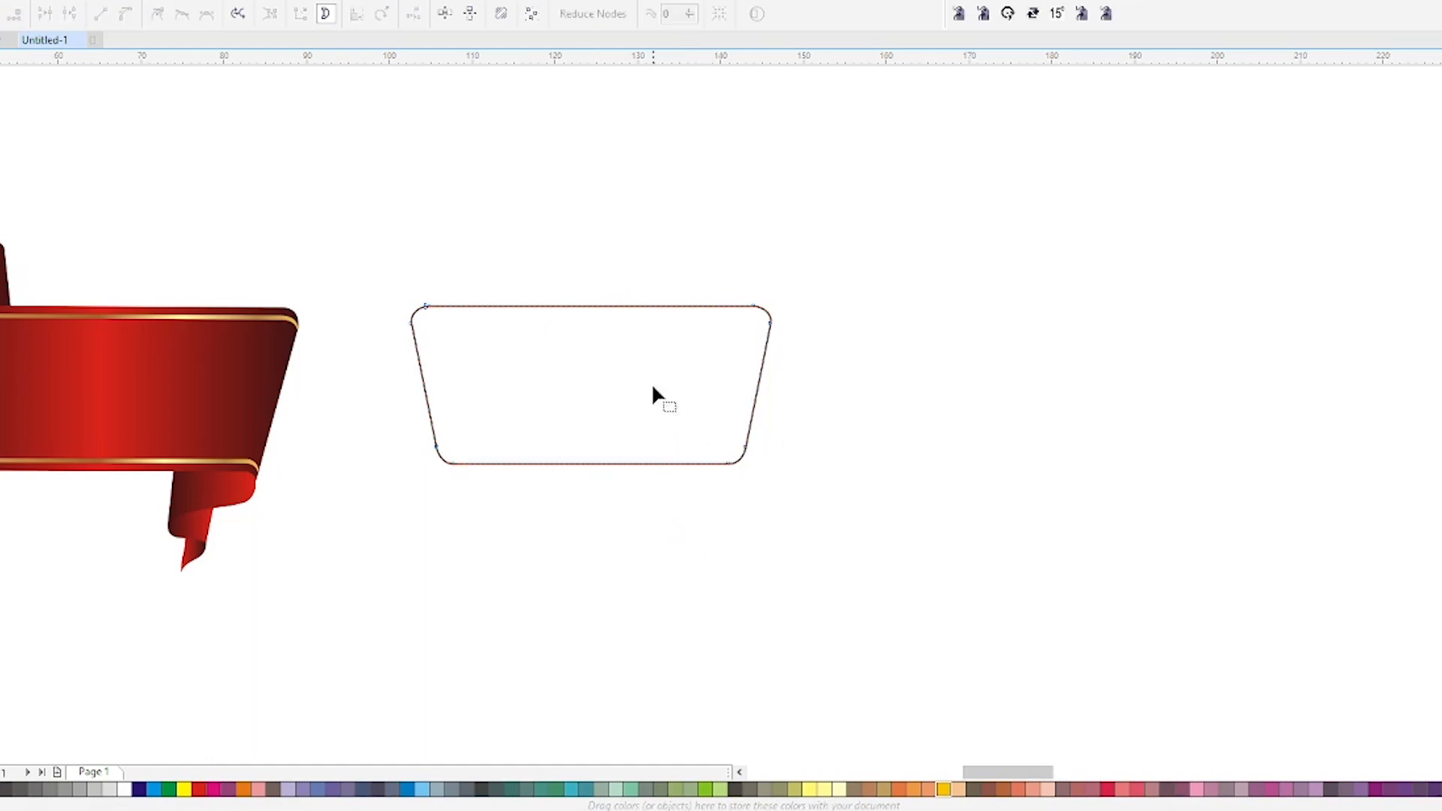
key("space")
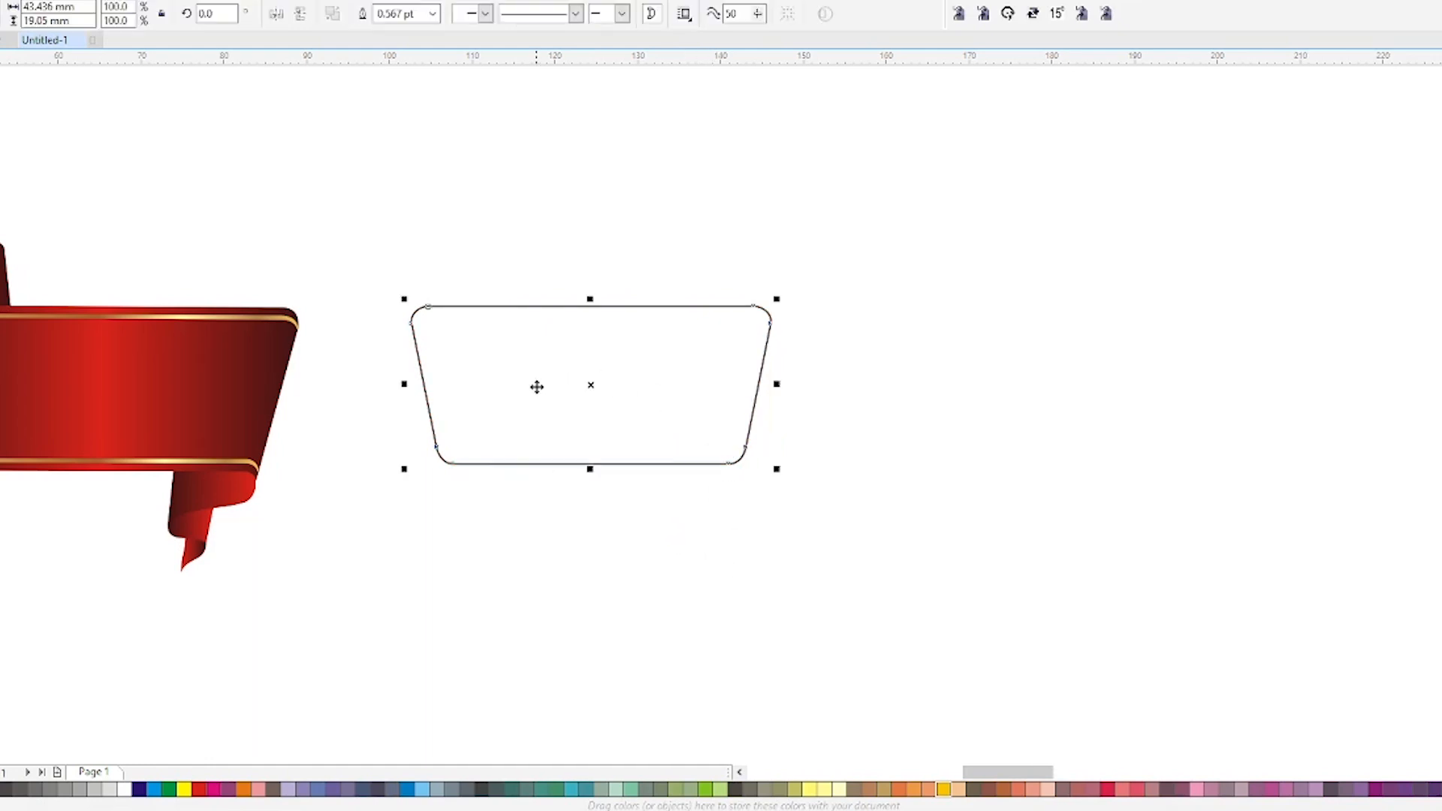
Step: Reshape the banner's upper-left corner into a pointed tip rising above the top edge with an inward-curving transition
scroll(457, 370, "down", 1)
scroll(433, 342, "up", 1)
double_click(443, 353)
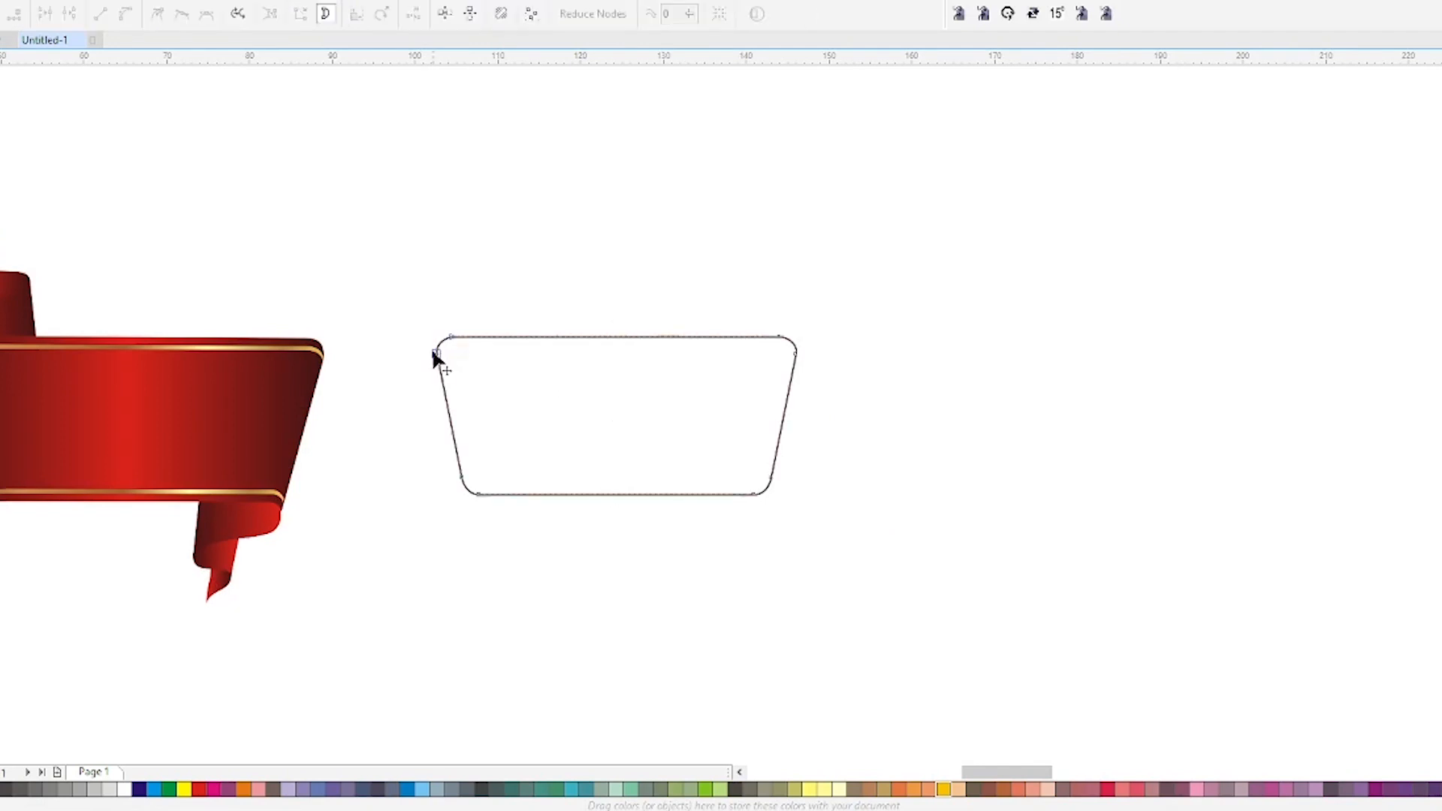
mouse_move(435, 356)
left_mouse_down()
mouse_move(428, 326)
mouse_move(432, 338)
left_mouse_up()
scroll(451, 344, "up", 2)
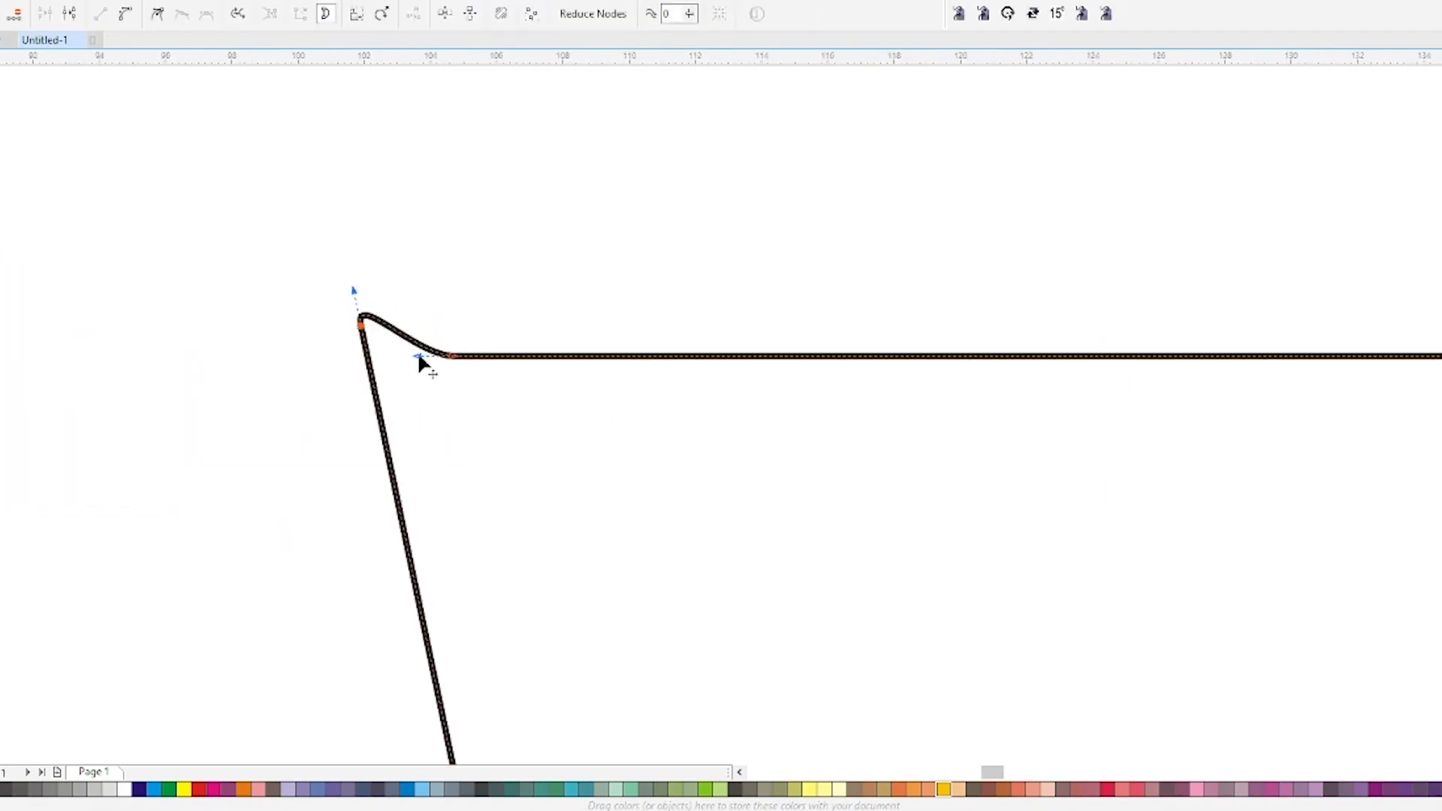
left_click(388, 324)
left_click(362, 327)
mouse_move(350, 284)
left_mouse_down()
mouse_move(394, 386)
mouse_move(410, 364)
mouse_move(357, 306)
left_mouse_up()
left_click(416, 359)
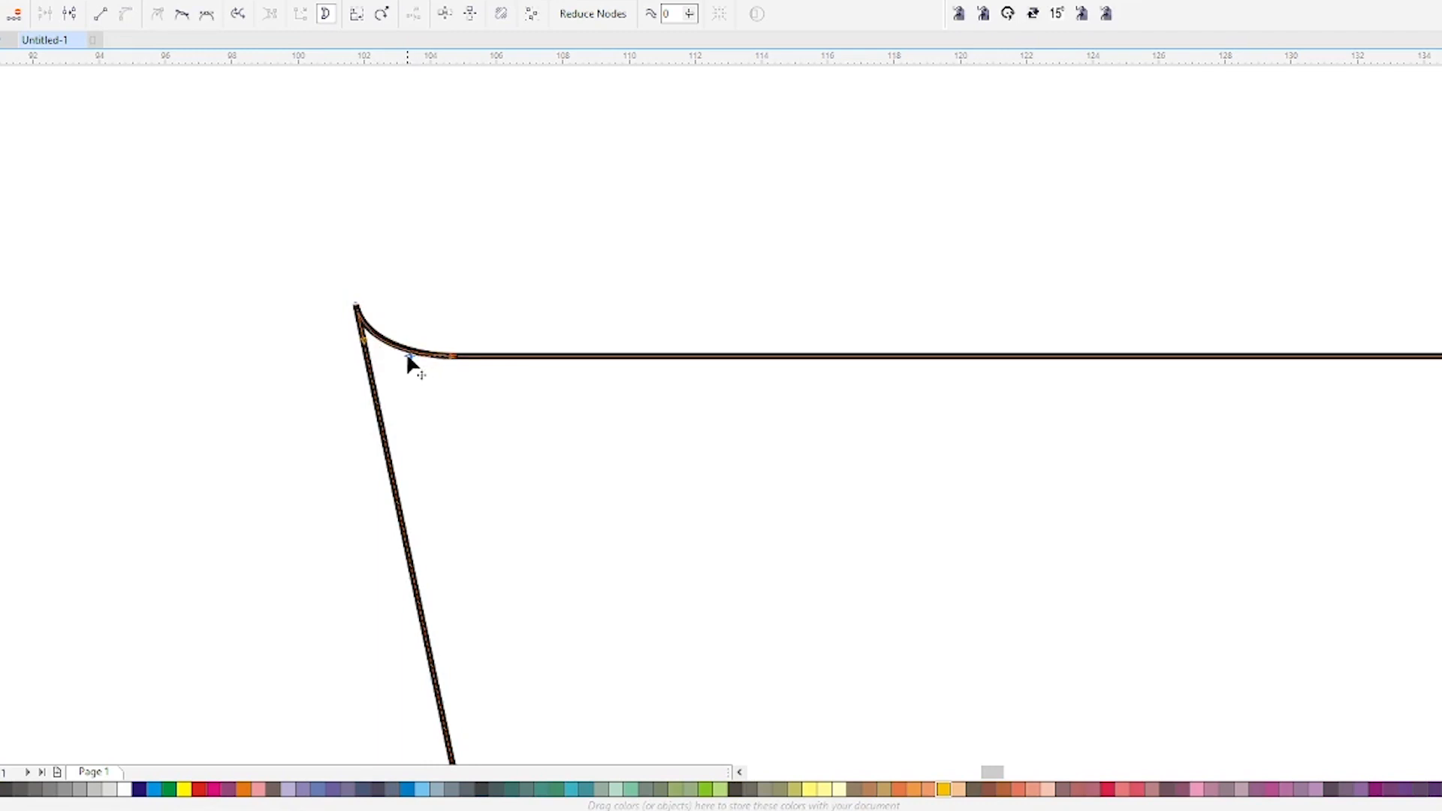
scroll(338, 345, "down", 3)
scroll(714, 538, "down", 2)
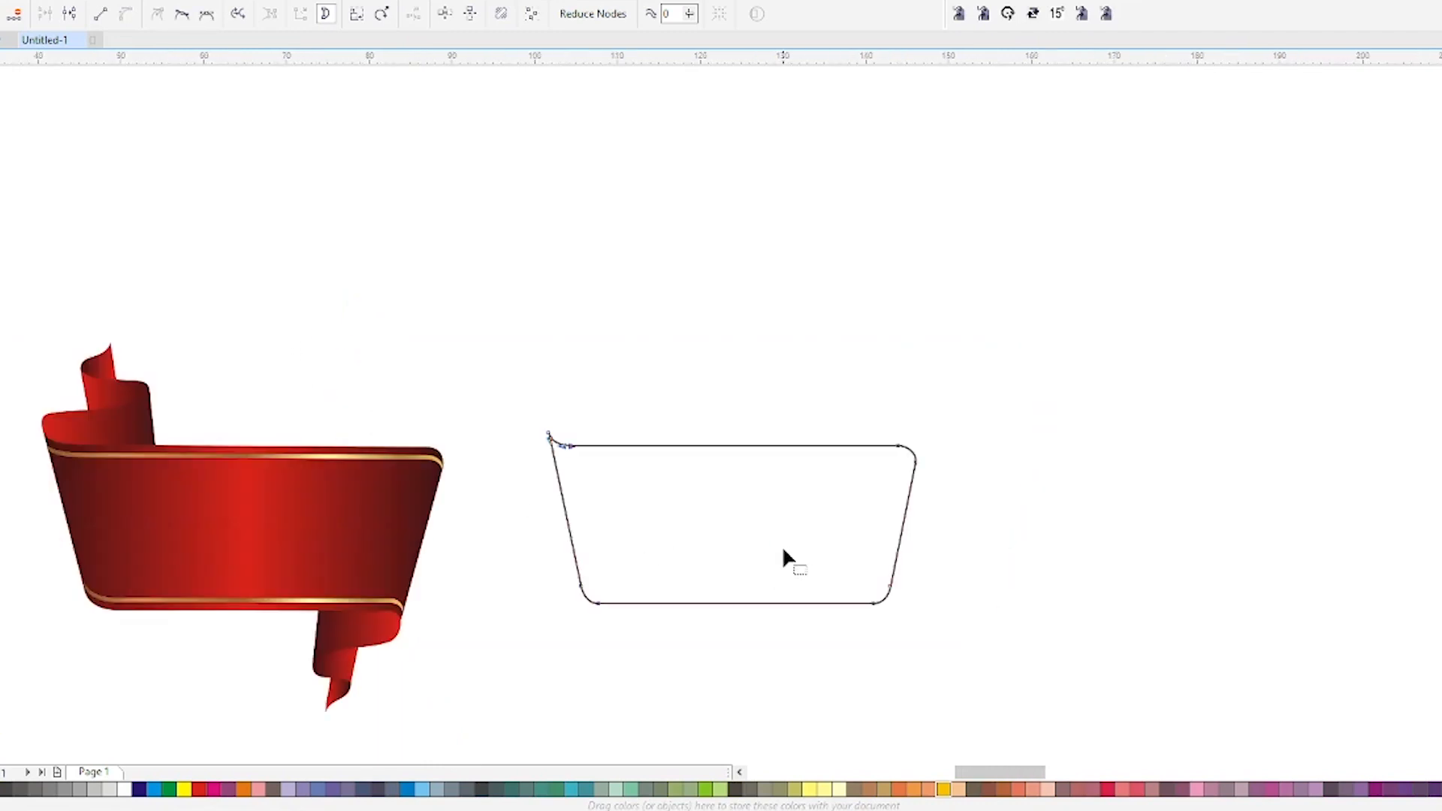
Step: Reshape the banner's lower-right corner into a small pointed tip extending below the bottom edge
scroll(876, 605, "up", 2)
left_click(886, 593)
left_click_drag(885, 586, 891, 597)
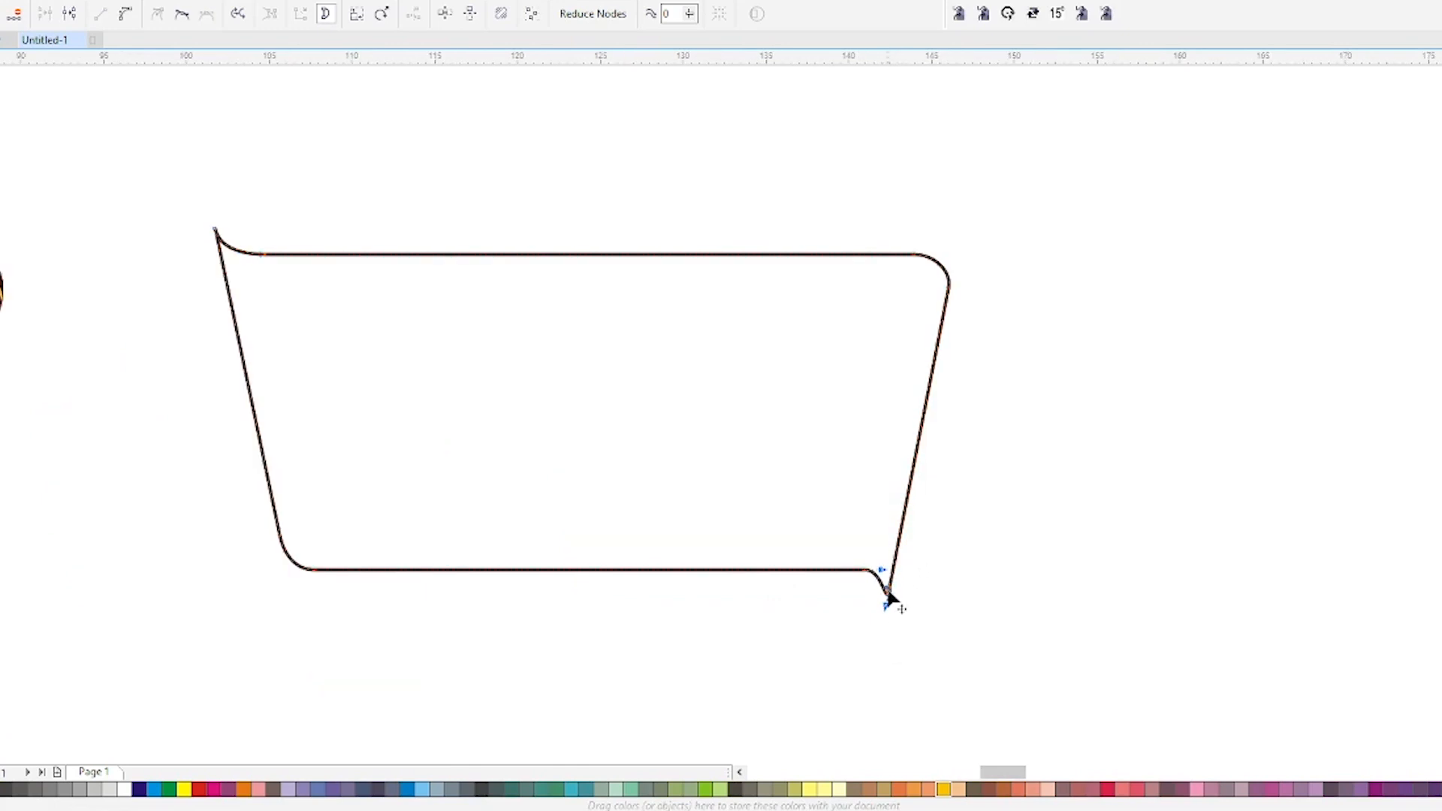
scroll(891, 597, "up", 3)
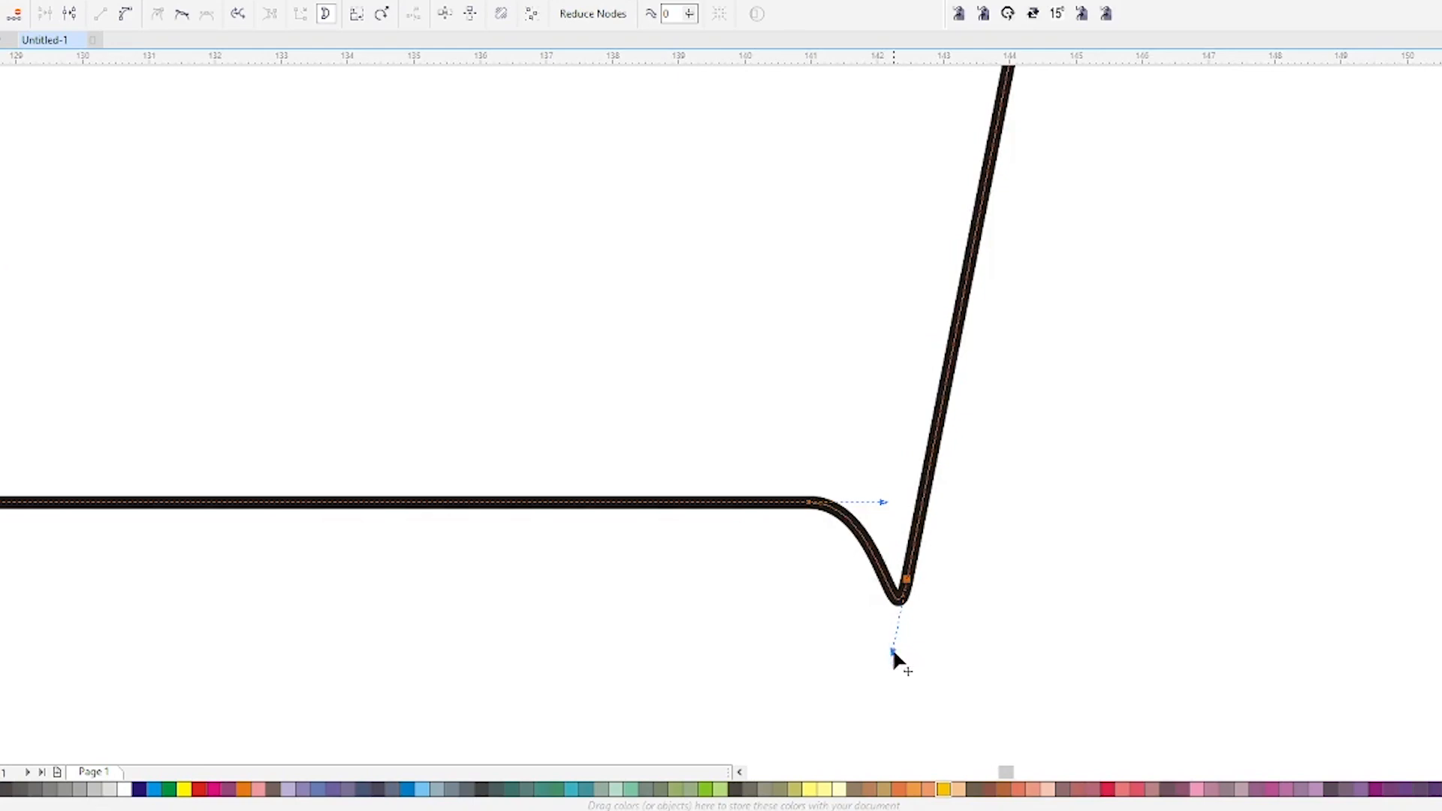
left_click_drag(892, 651, 910, 582)
scroll(921, 581, "down", 3)
scroll(539, 470, "down", 4)
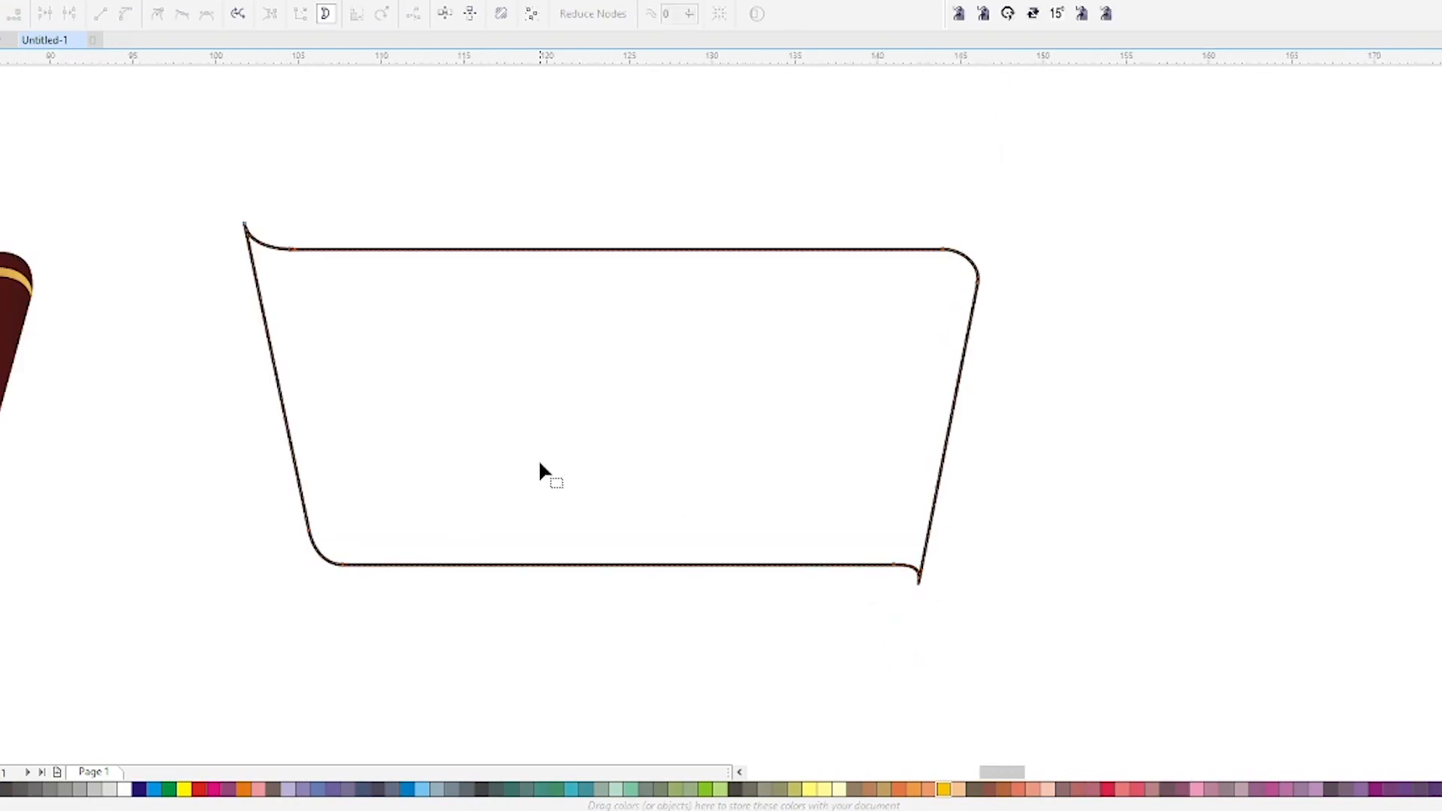
key("space")
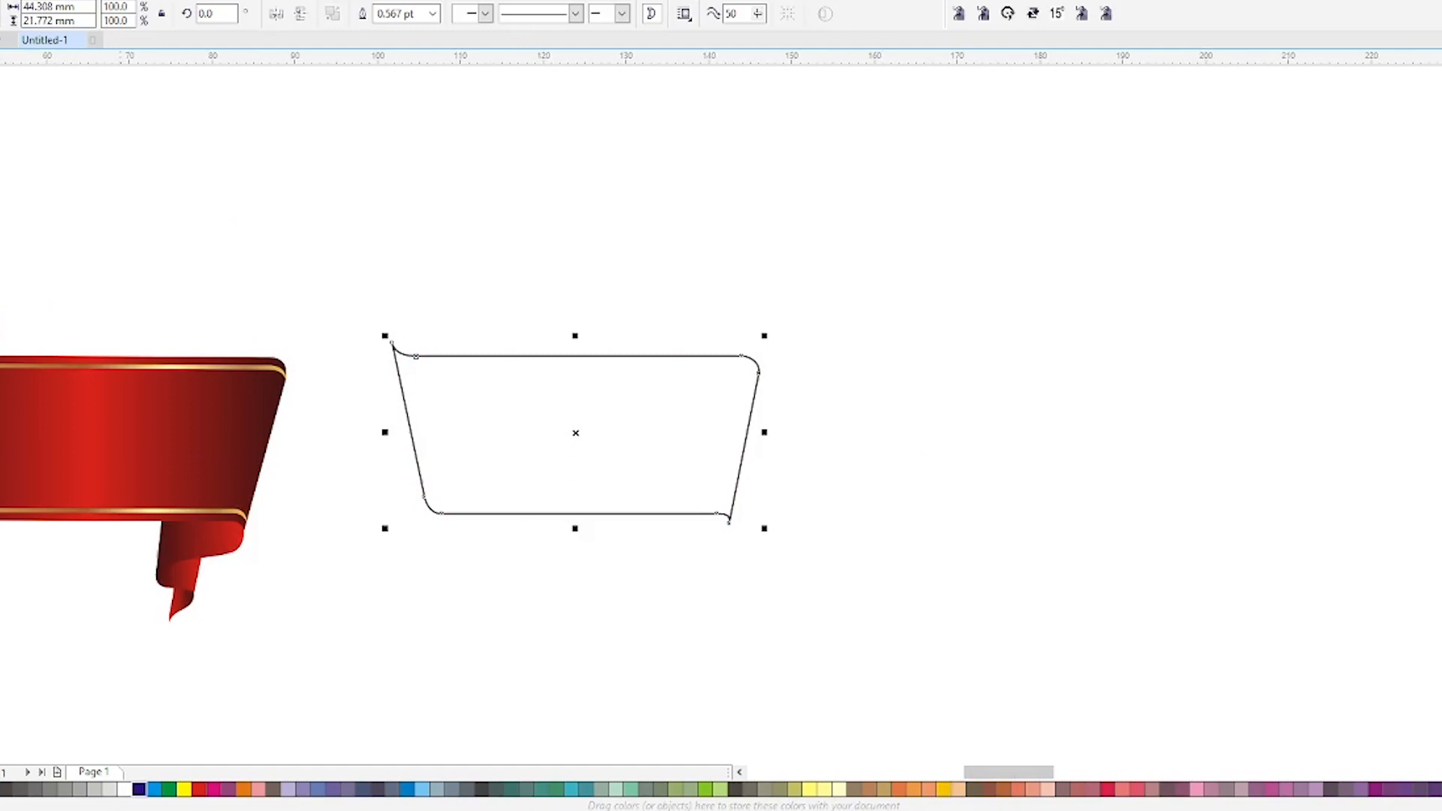
Step: Fill the banner red and apply a horizontal linear gradient with red at both ends and a red stop at 52%
left_click(199, 789)
key("g")
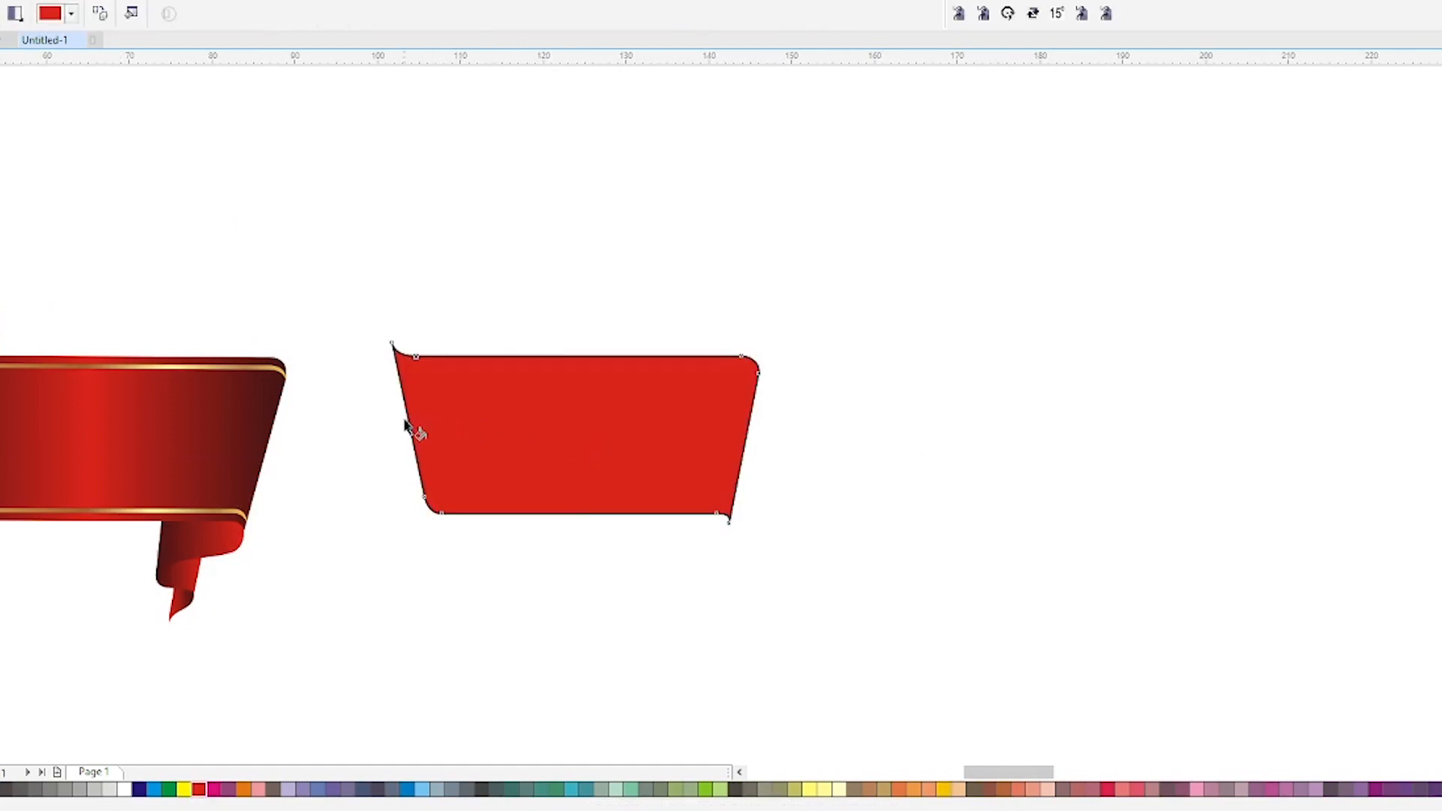
left_click_drag(406, 422, 746, 430)
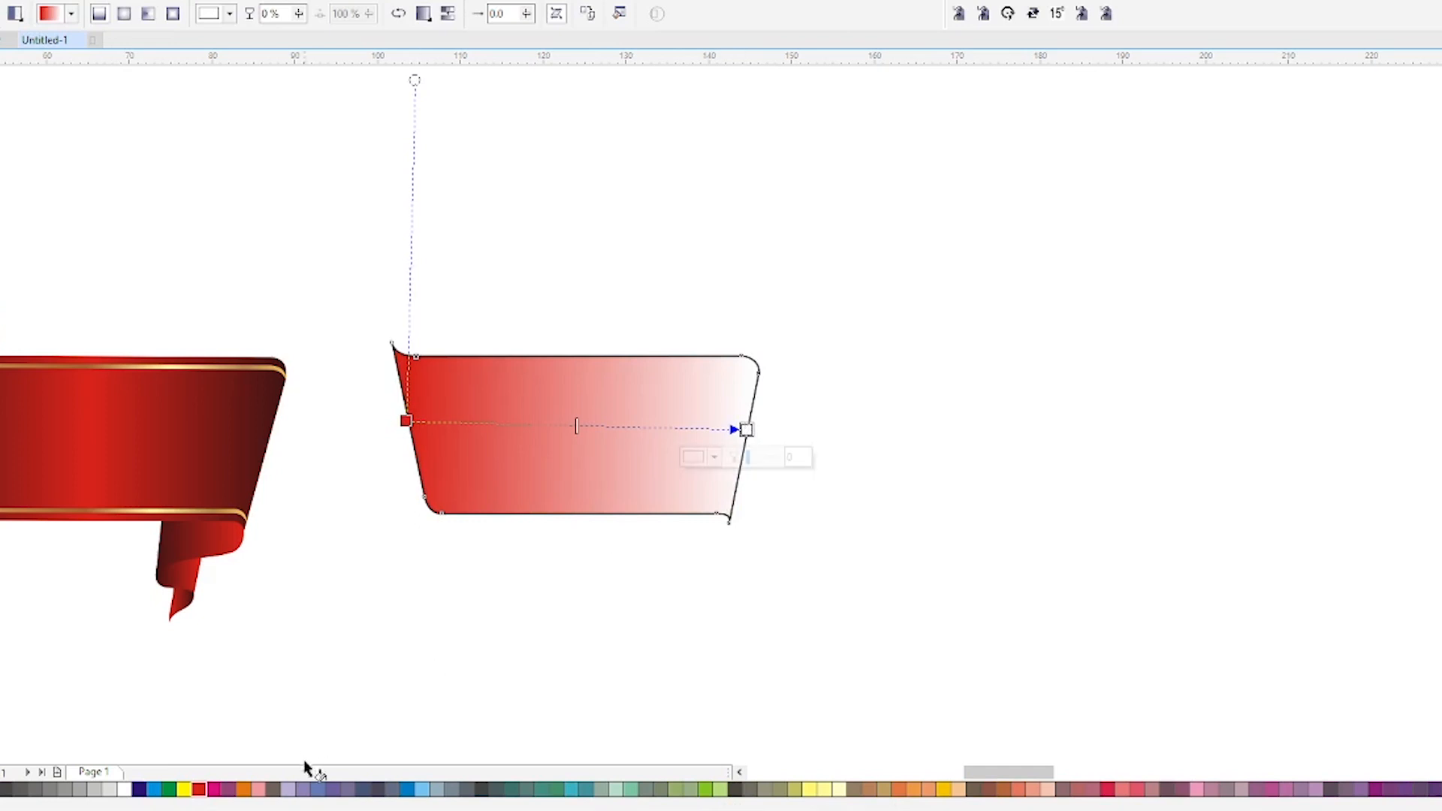
left_click(199, 789)
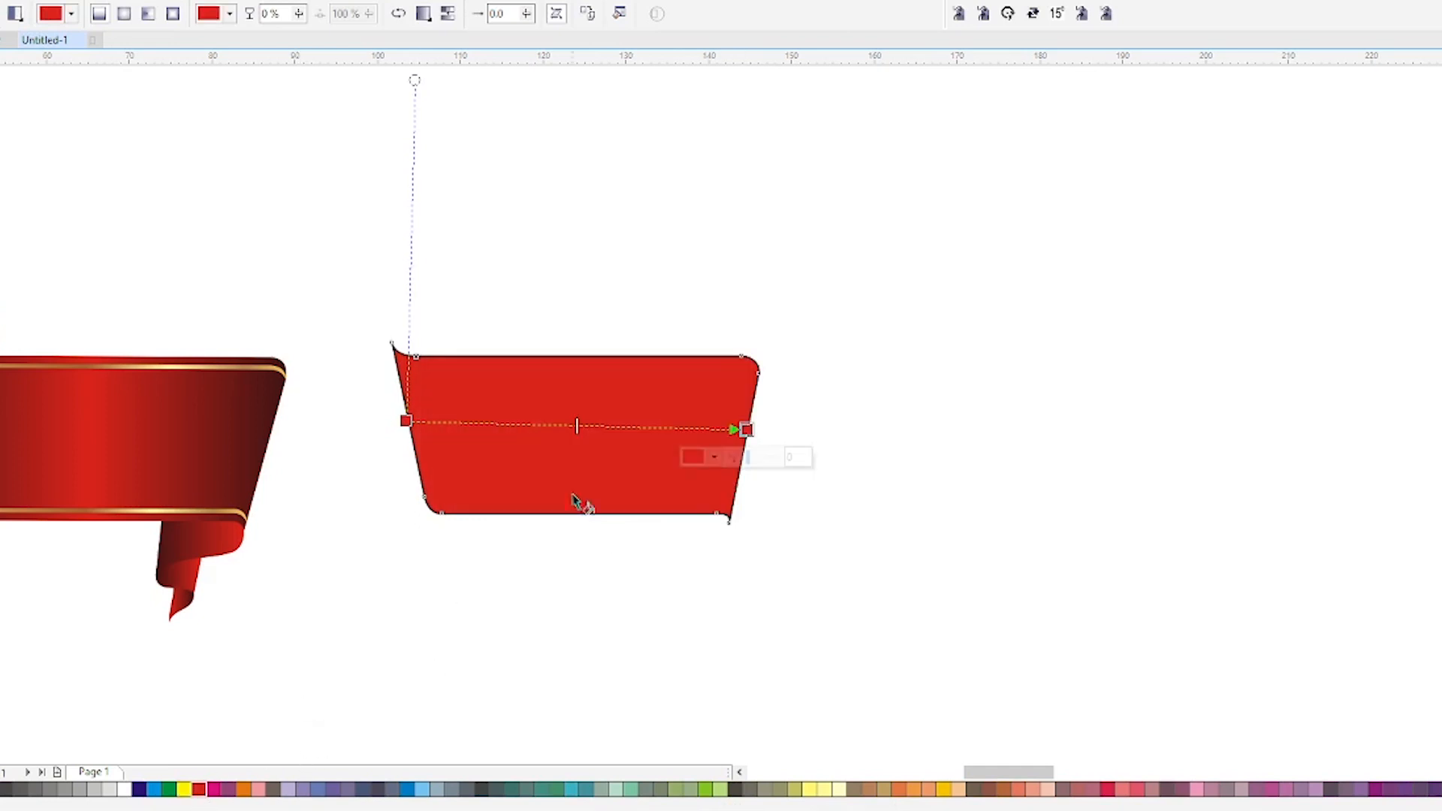
double_click(585, 425)
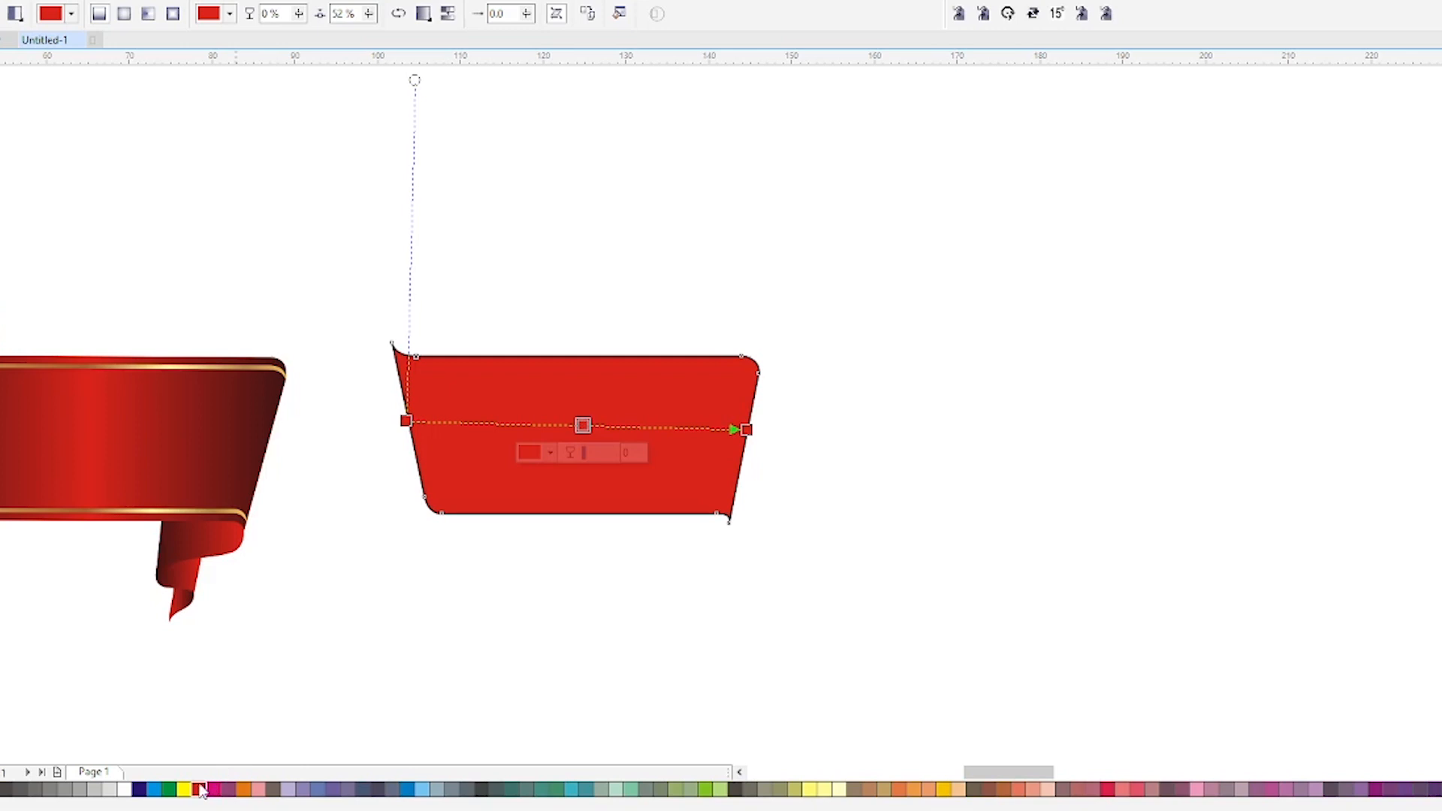
Step: Recolour the gradient's left stop dark maroon (C63 M95 Y93 K25) and the right stop a similar dark maroon
left_click(405, 421)
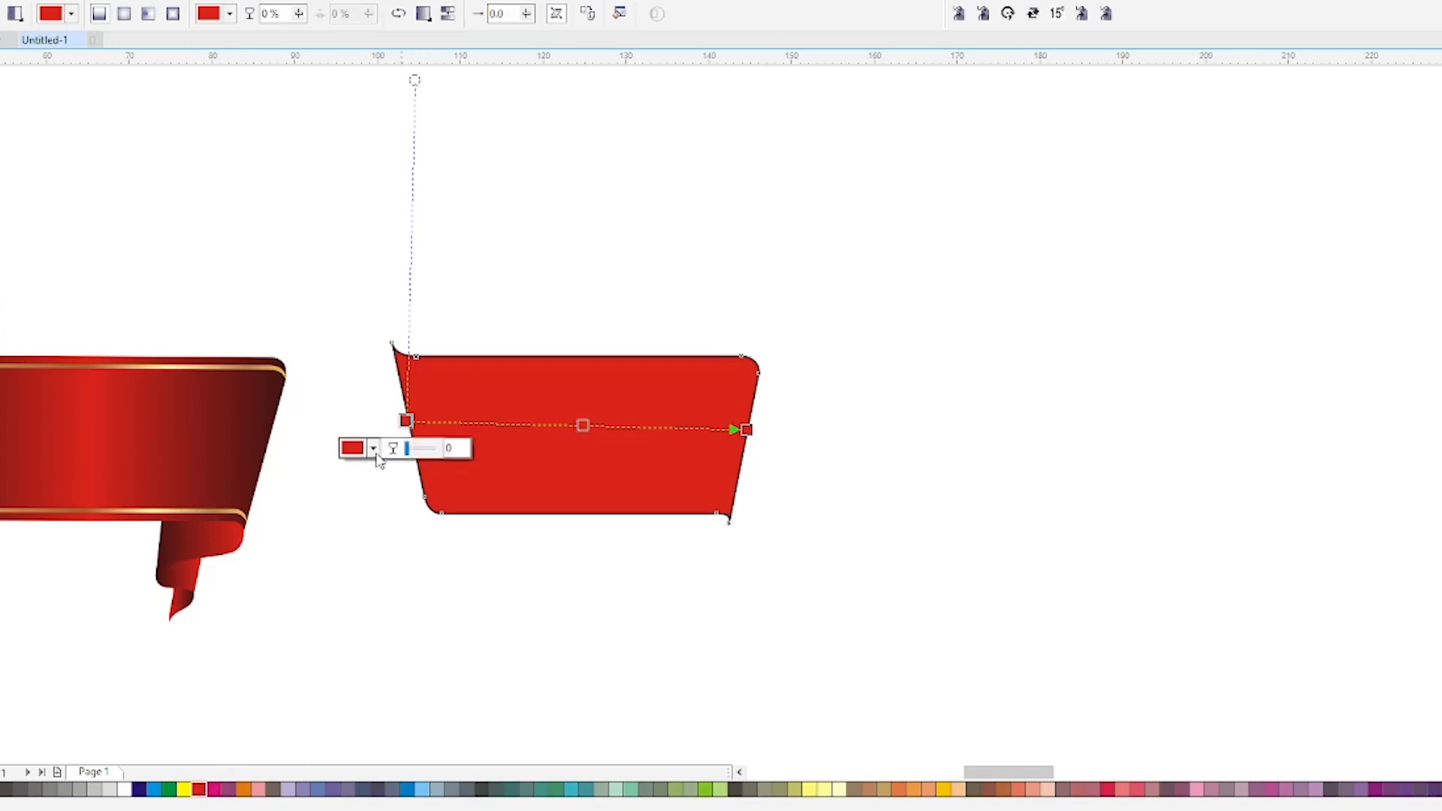
left_click(373, 450)
left_click(439, 595)
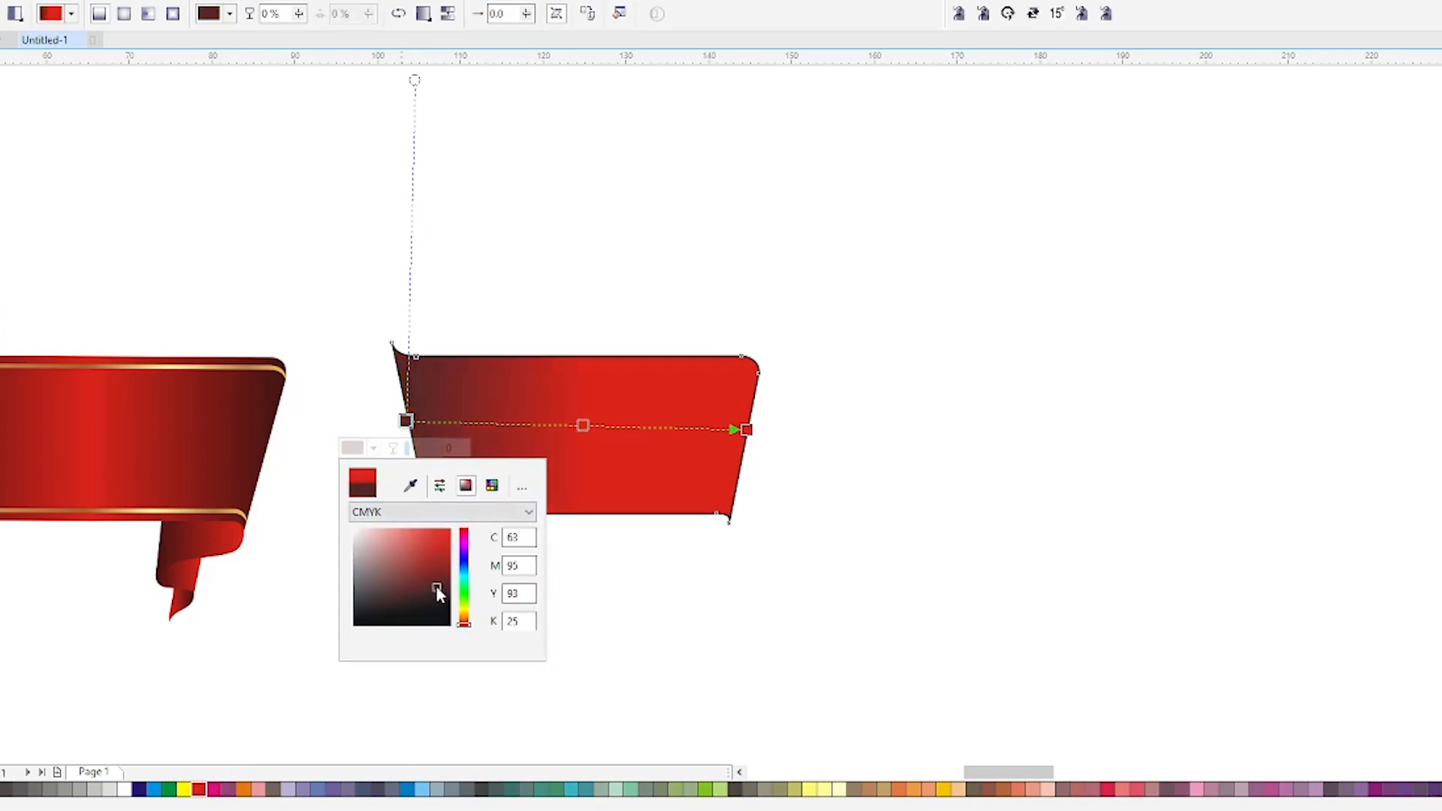
left_click(746, 429)
left_click(714, 457)
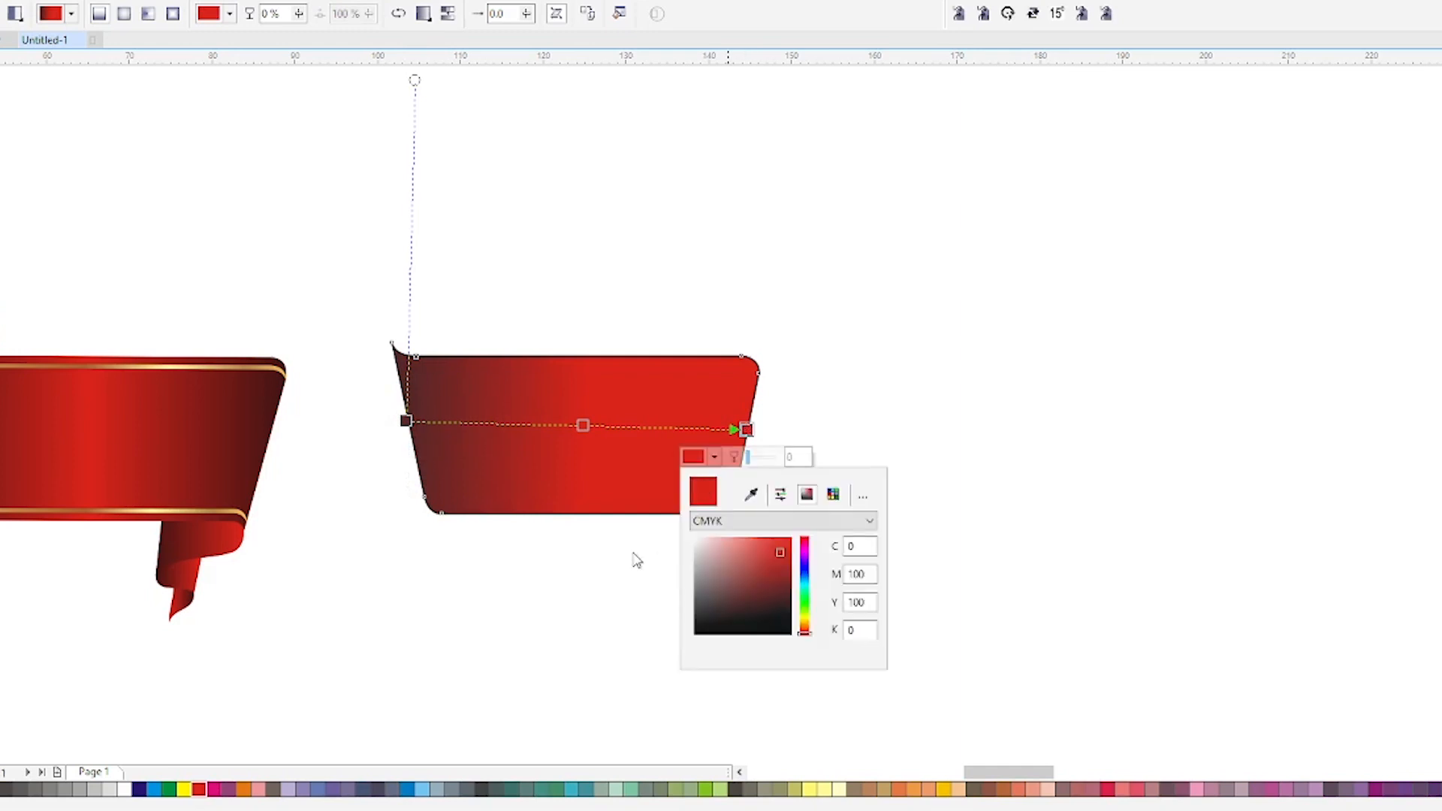
left_click(781, 598)
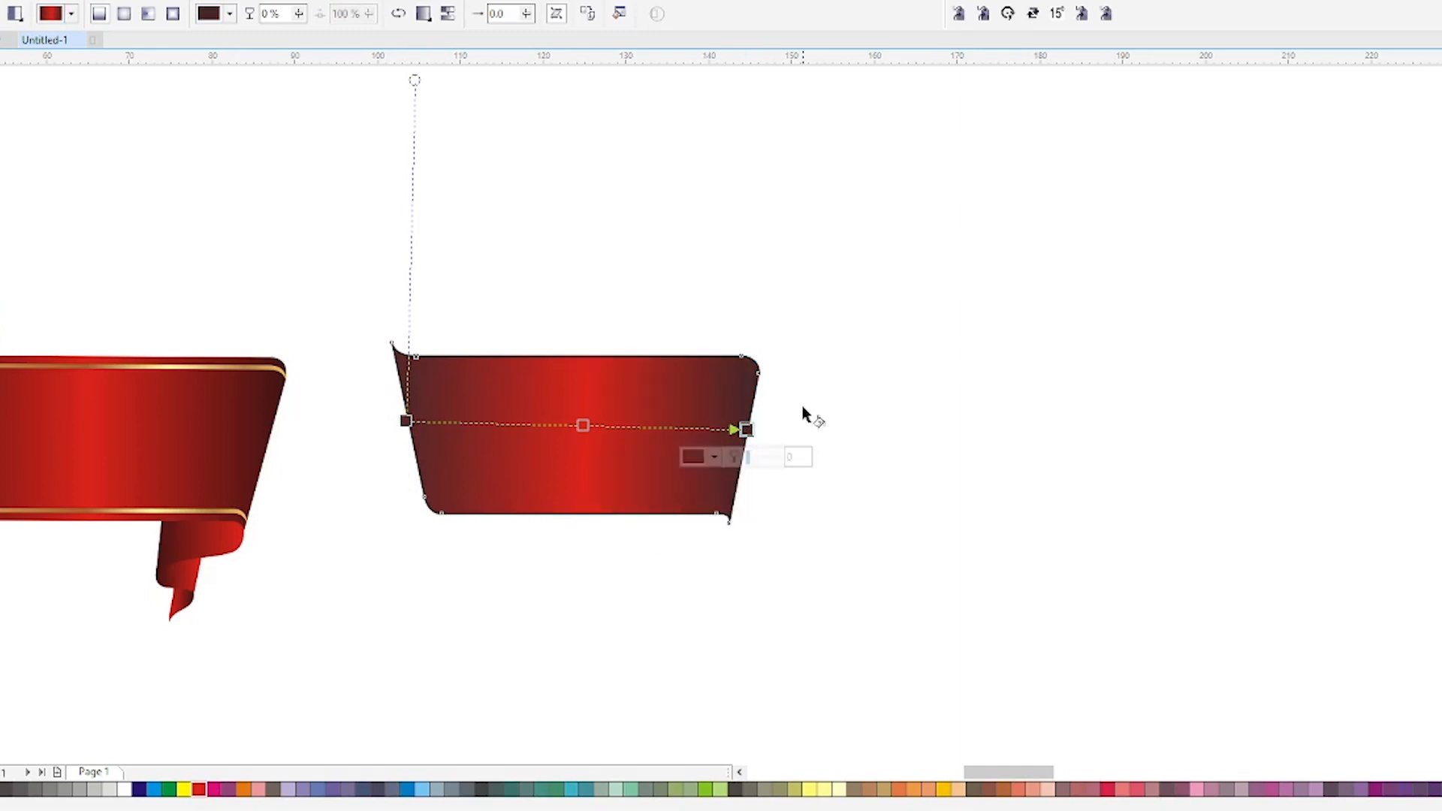
left_click(506, 316)
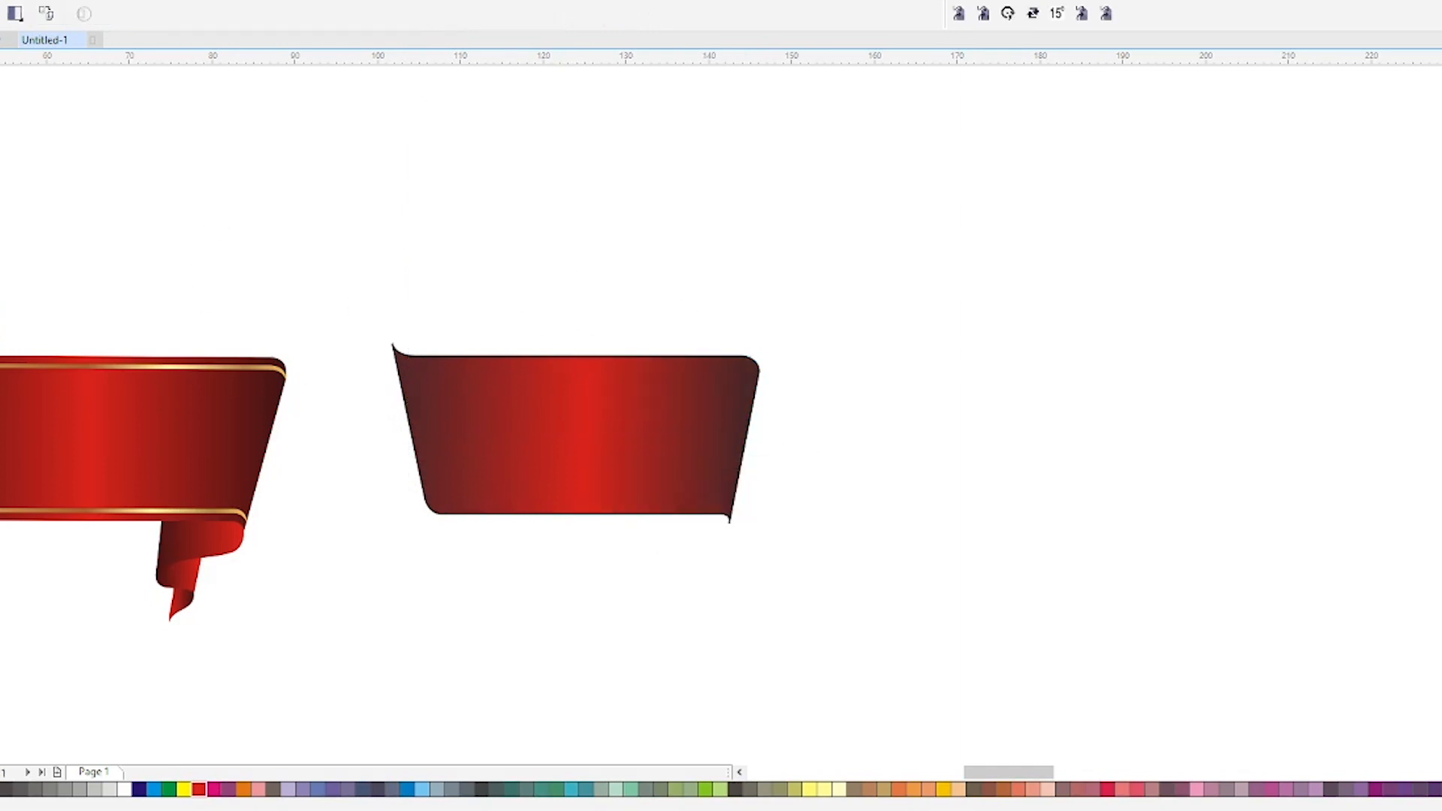
Step: Draw a closed ribbon fold about 10.7 mm wide with the Pen tool, curving up from the banner's upper-left tip
left_click(0, 157)
left_click(4, 214)
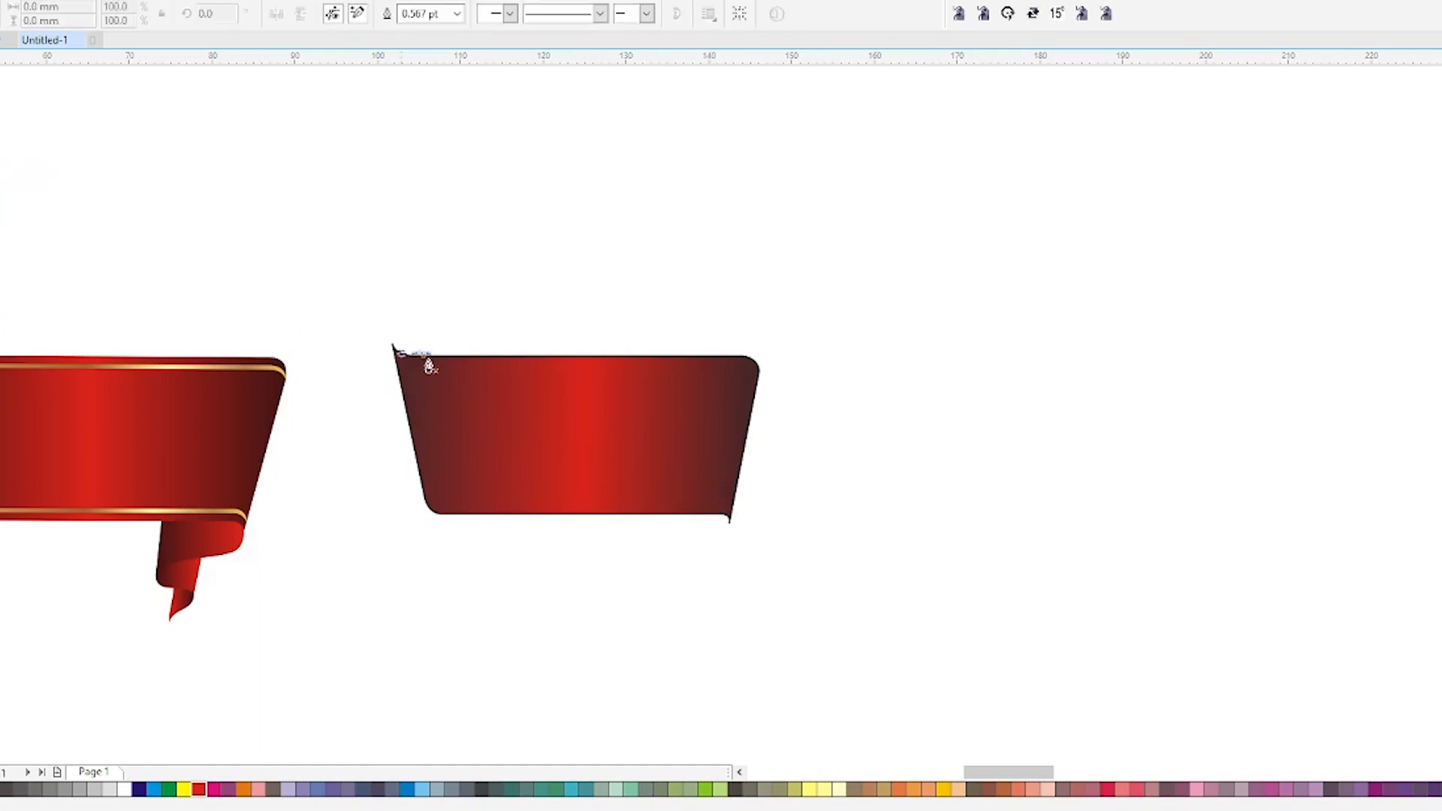
scroll(518, 405, "down", 1)
scroll(362, 365, "up", 1)
left_click(616, 453)
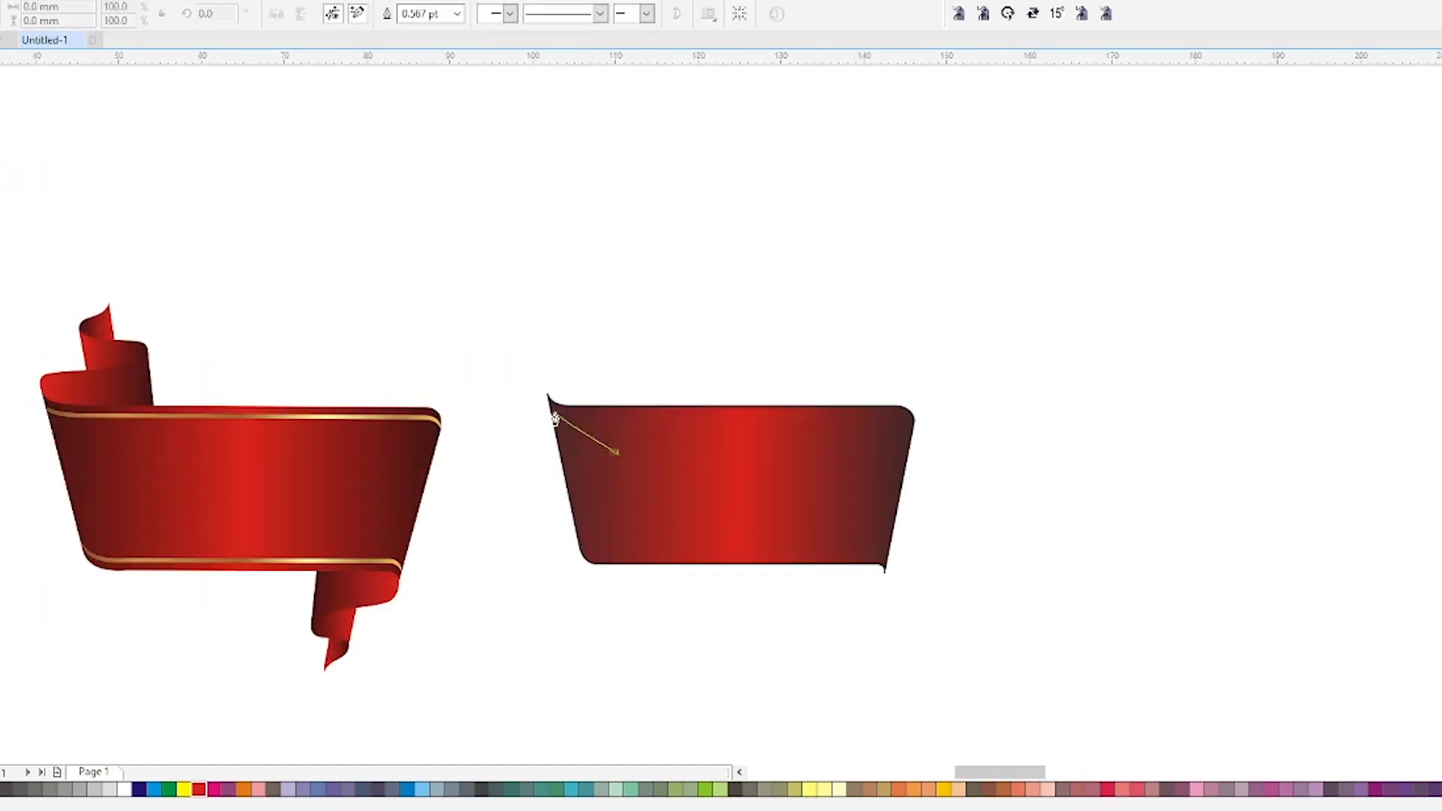
left_click_drag(545, 393, 536, 362)
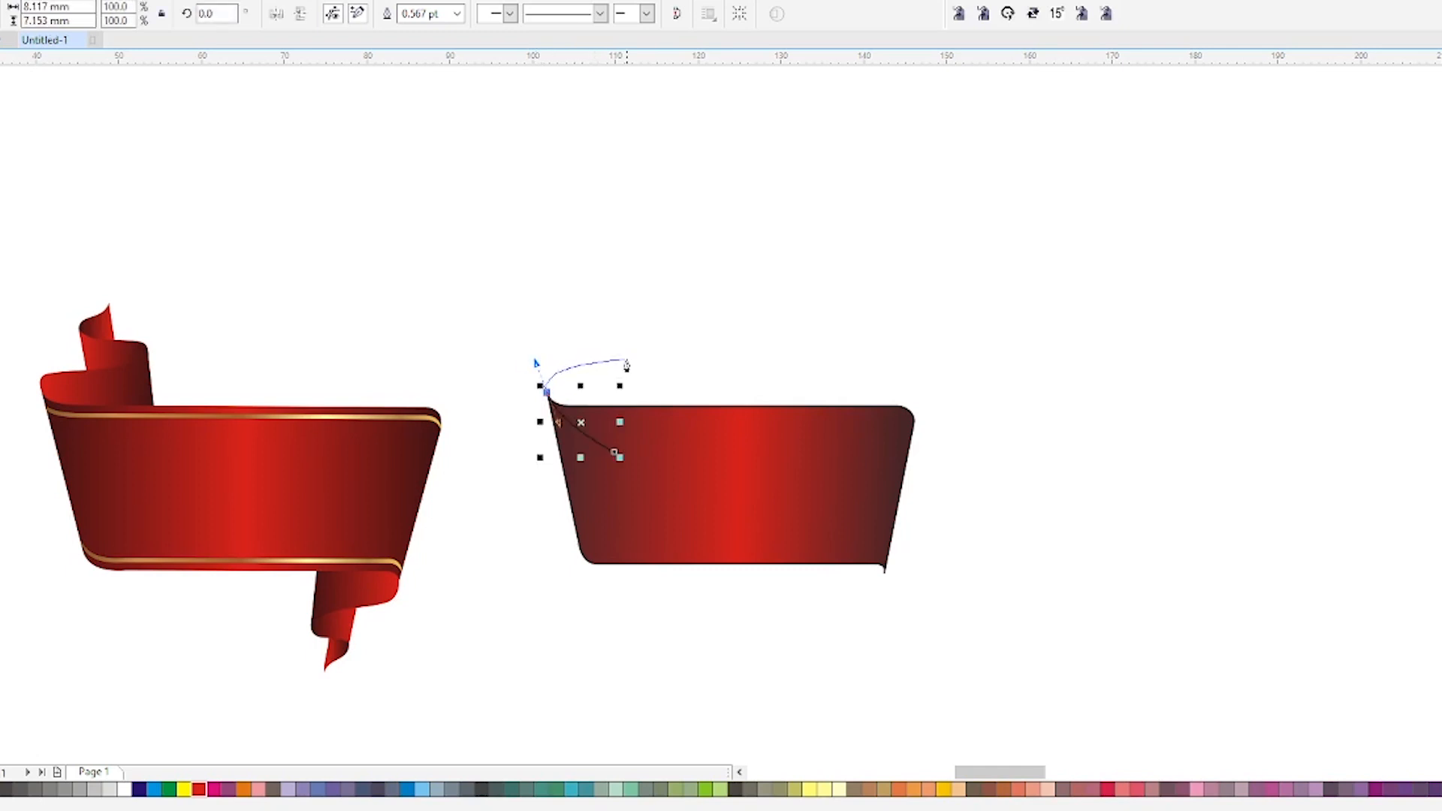
left_click_drag(630, 347, 649, 326)
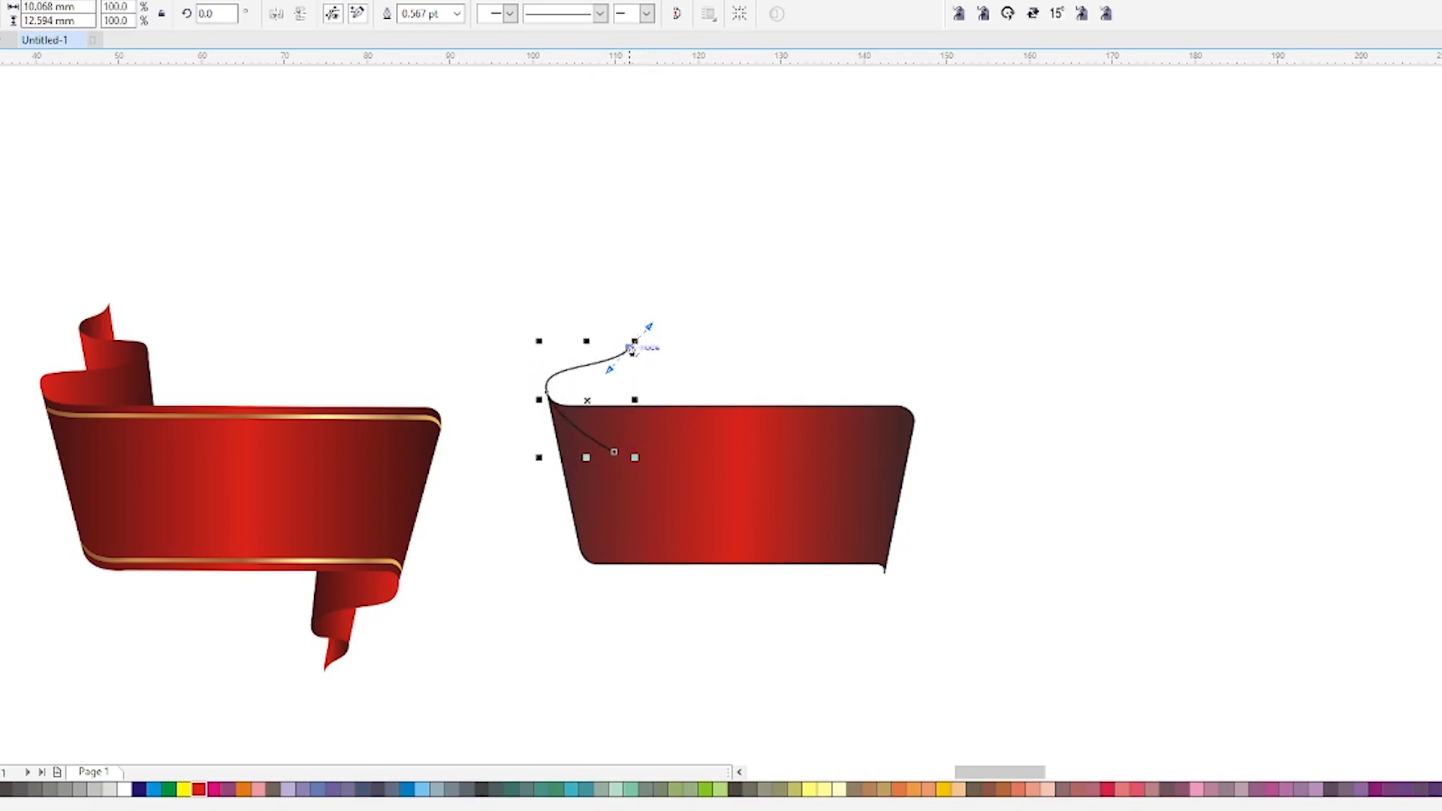
left_click(629, 347)
left_click(635, 433)
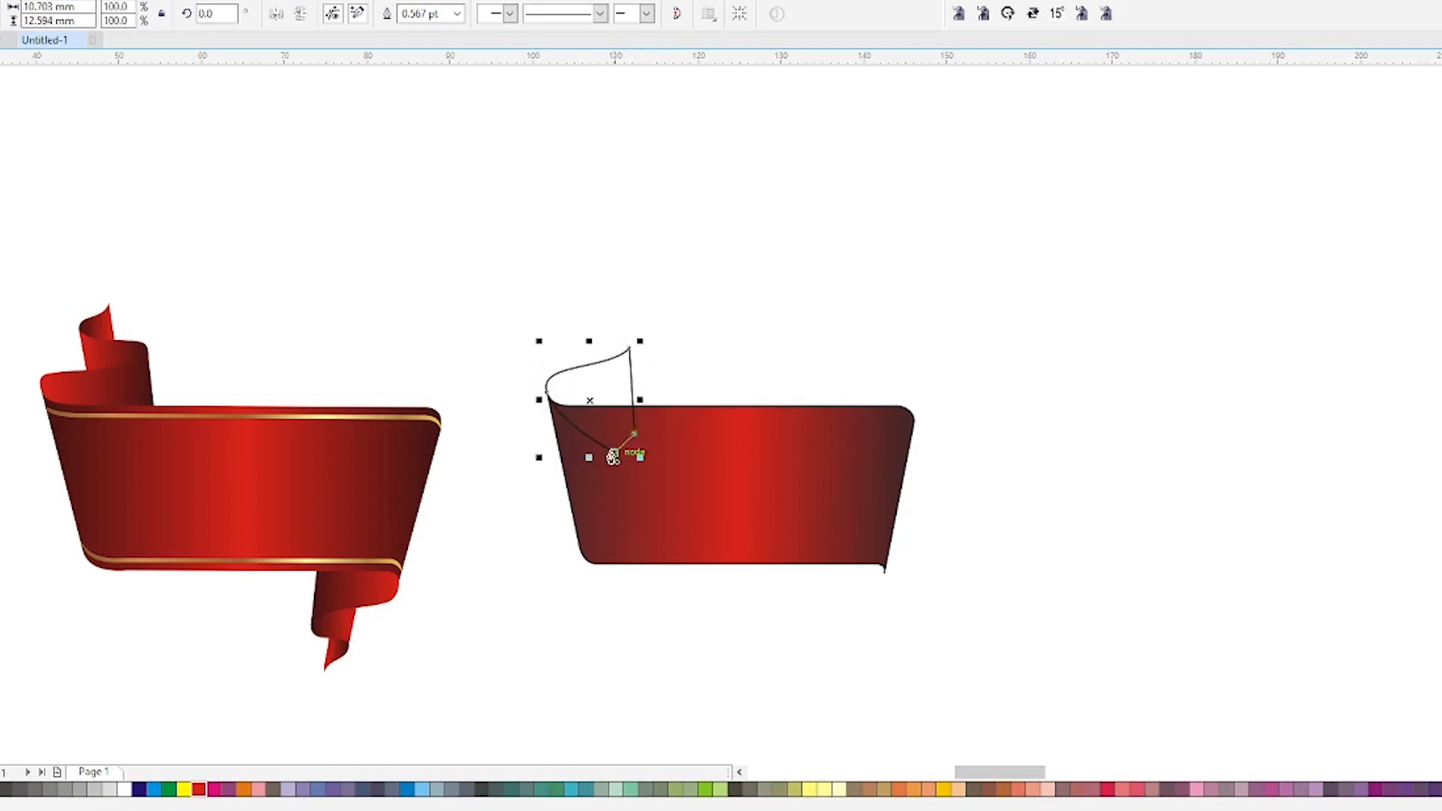
left_click(613, 453)
Step: Give the new fold the banner's red gradient without an outline and place it behind the banner
key("space")
left_click_drag(705, 457, 597, 387)
left_click(598, 387)
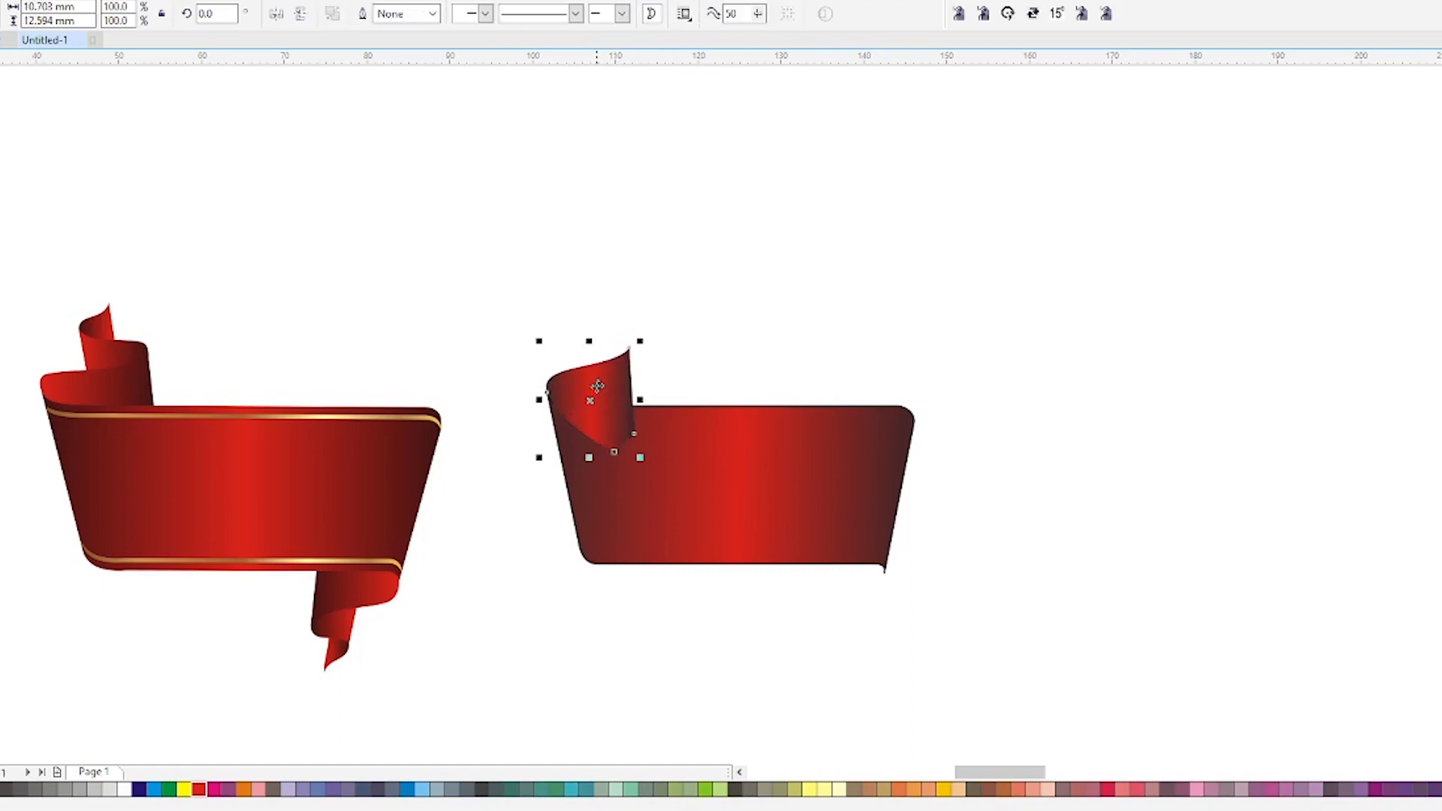
key("ctrl+Page_Down")
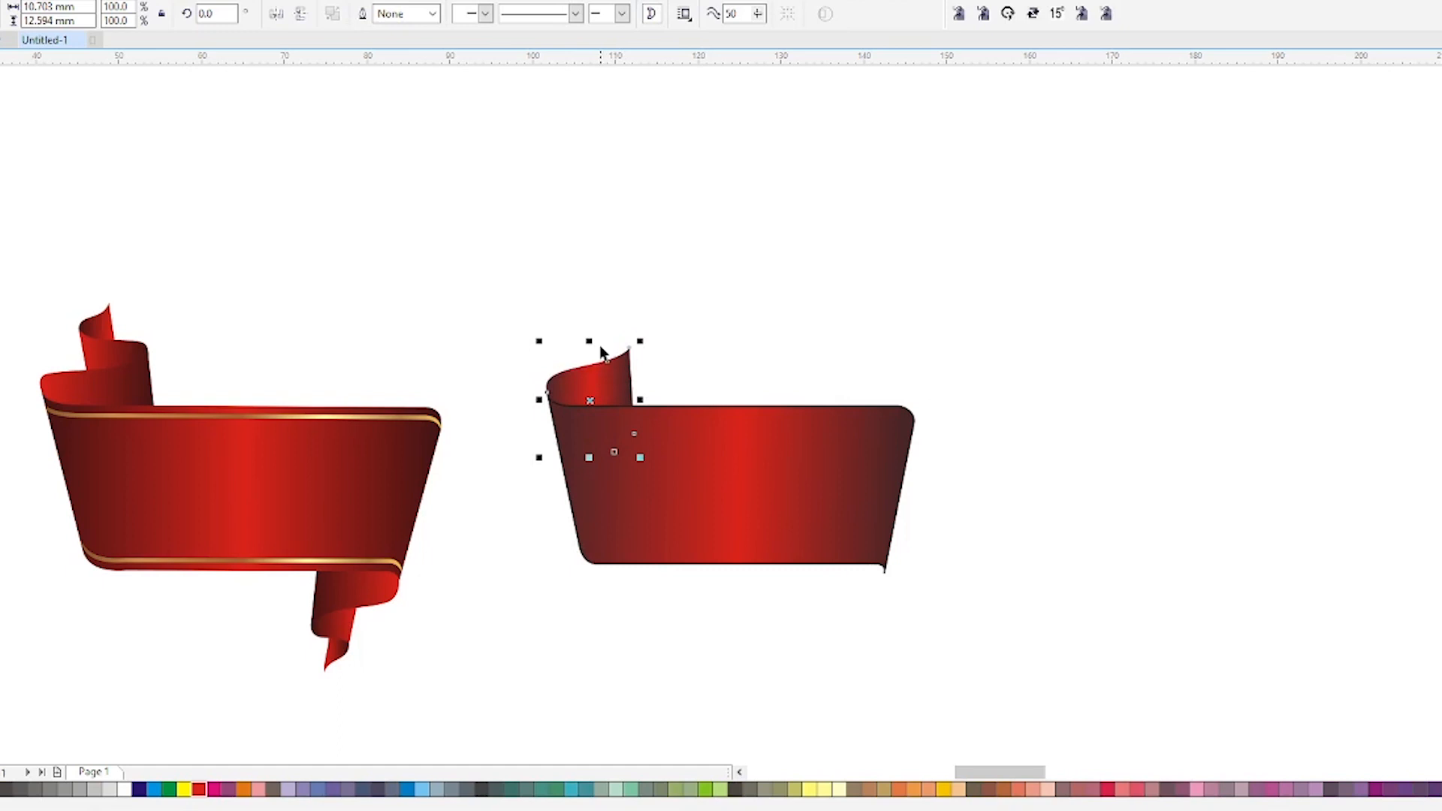
Step: Draw a second closed ribbon fold about 9.5 mm wide, curving back leftward from the first fold's upper-right tip
key("space")
left_click(603, 381)
left_click(629, 347)
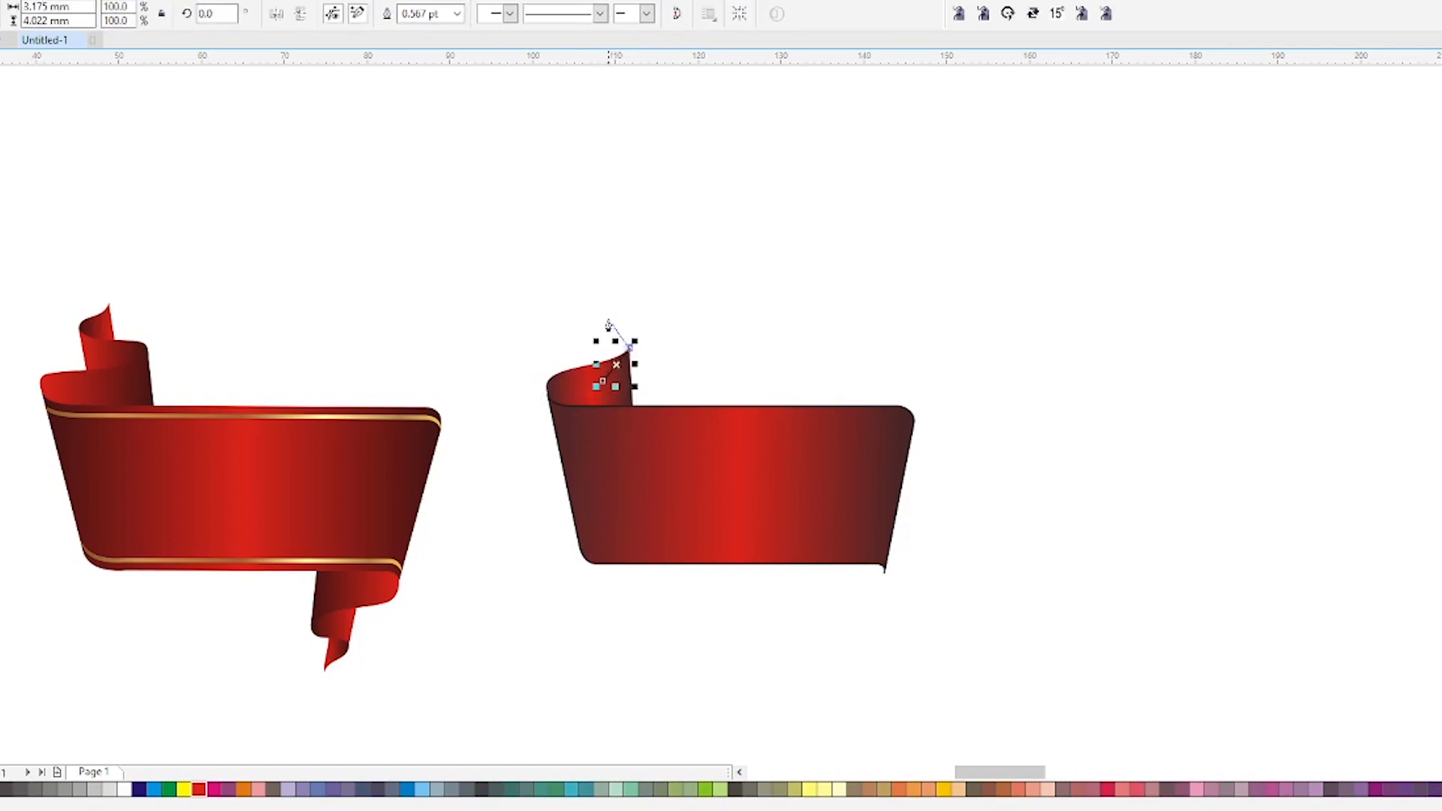
left_click_drag(595, 322, 554, 328)
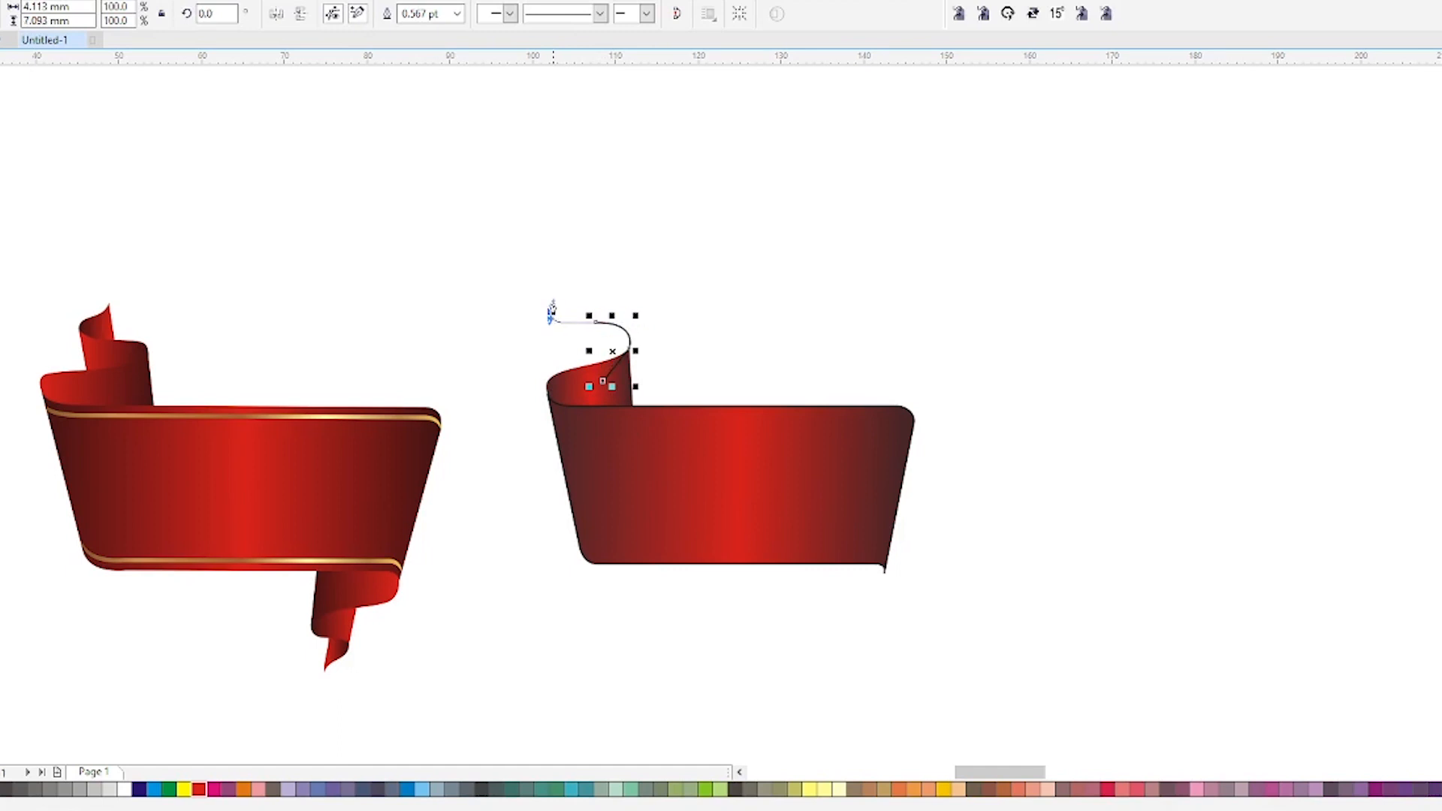
left_click(551, 321)
left_click(574, 384)
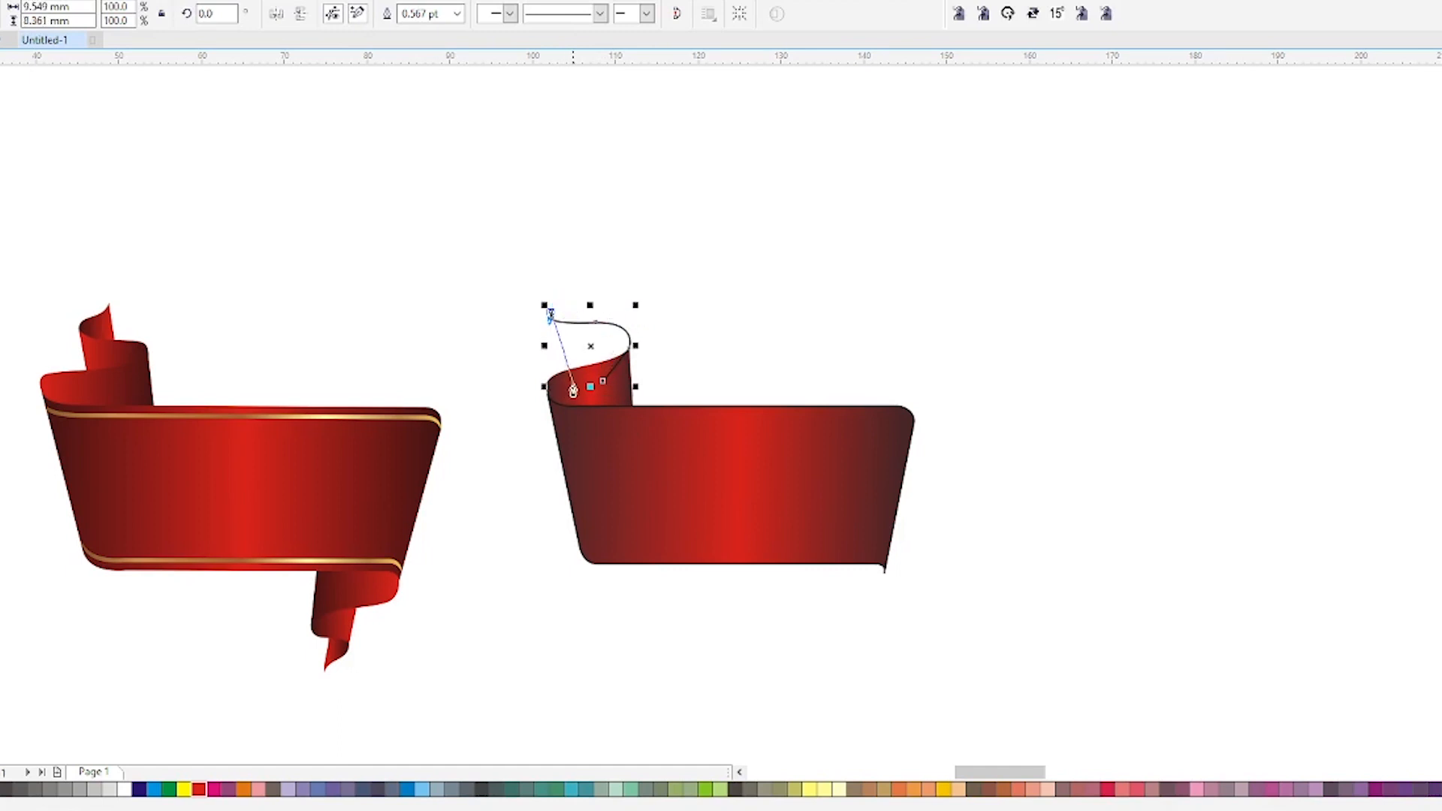
left_click(603, 381)
Step: Give the second fold the banner's red gradient without an outline, place it behind the first fold, and shift its bright band rightward
left_click_drag(627, 393, 591, 344)
left_click(572, 336)
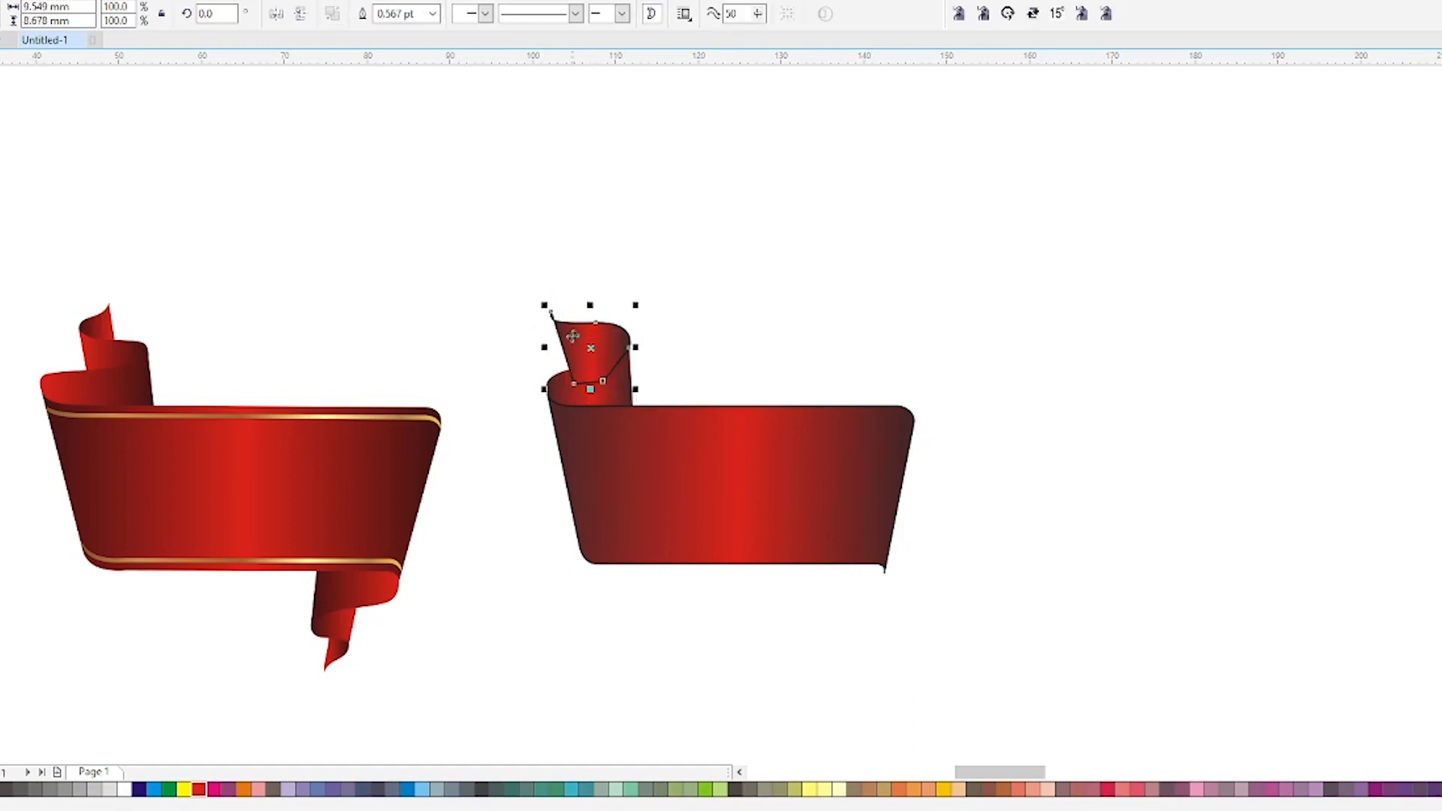
key("x")
key("g")
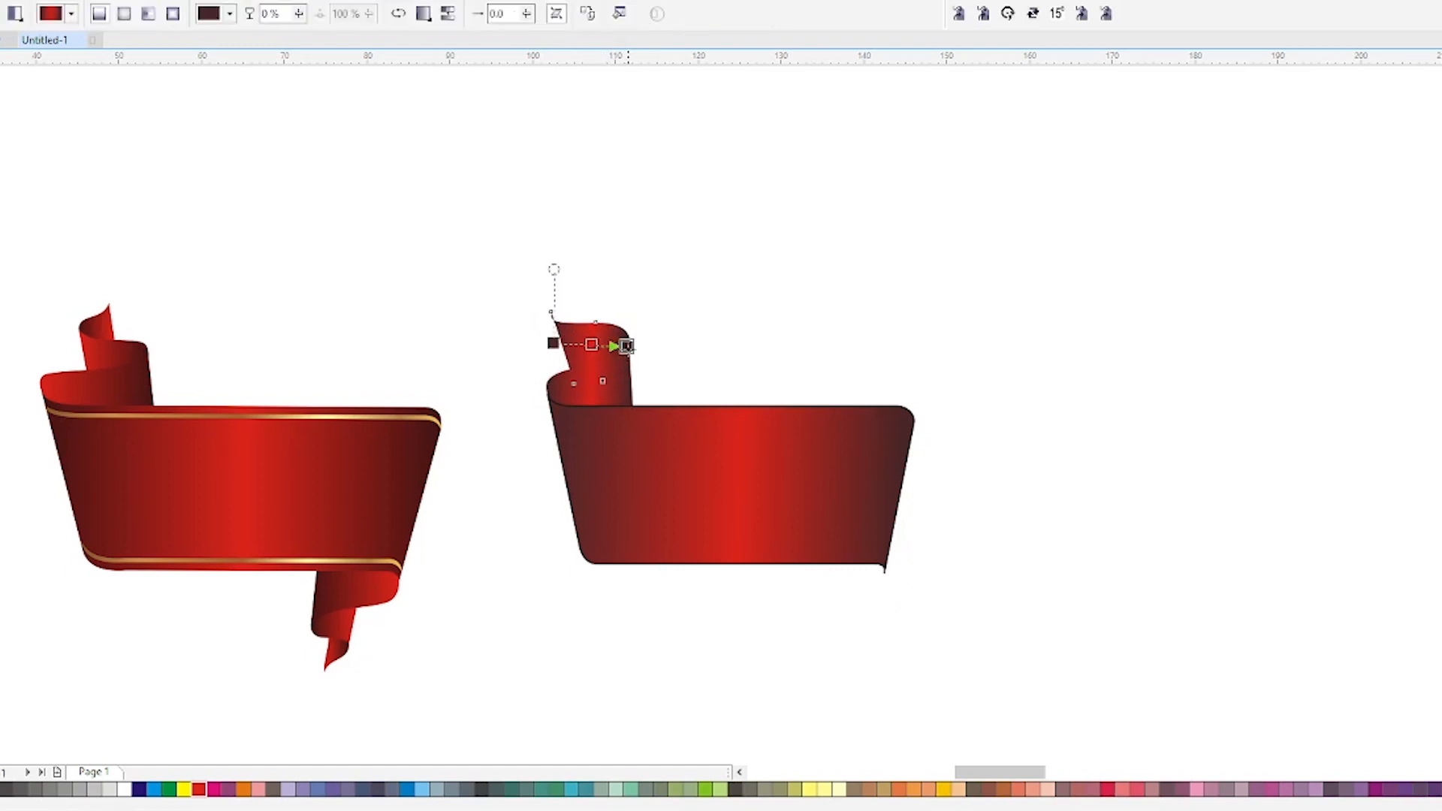
left_click(616, 310)
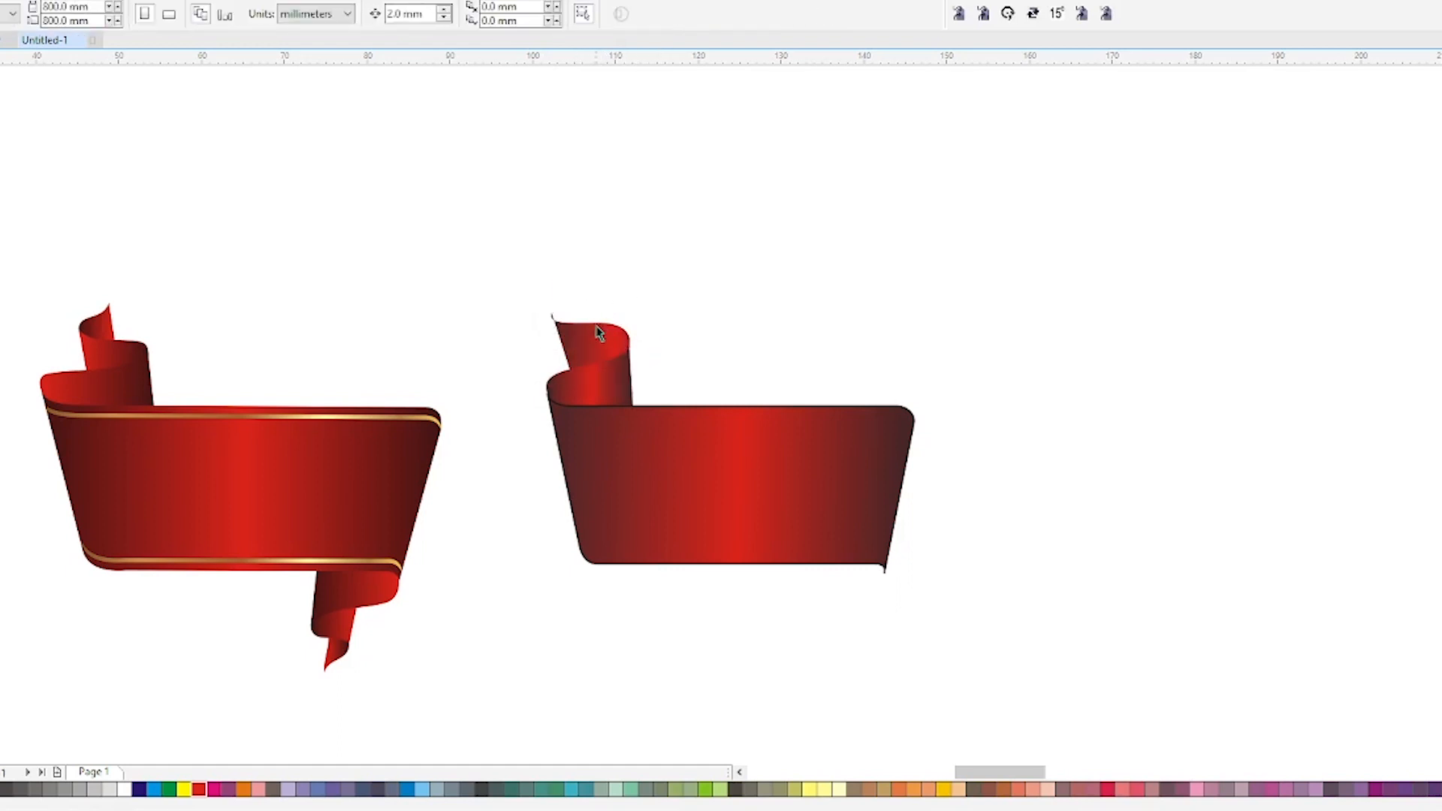
Step: Refine the curve at the second fold's upper-left tip with the Shape tool
scroll(598, 333, "up", 5)
left_click(549, 366)
left_click_drag(432, 295, 433, 296)
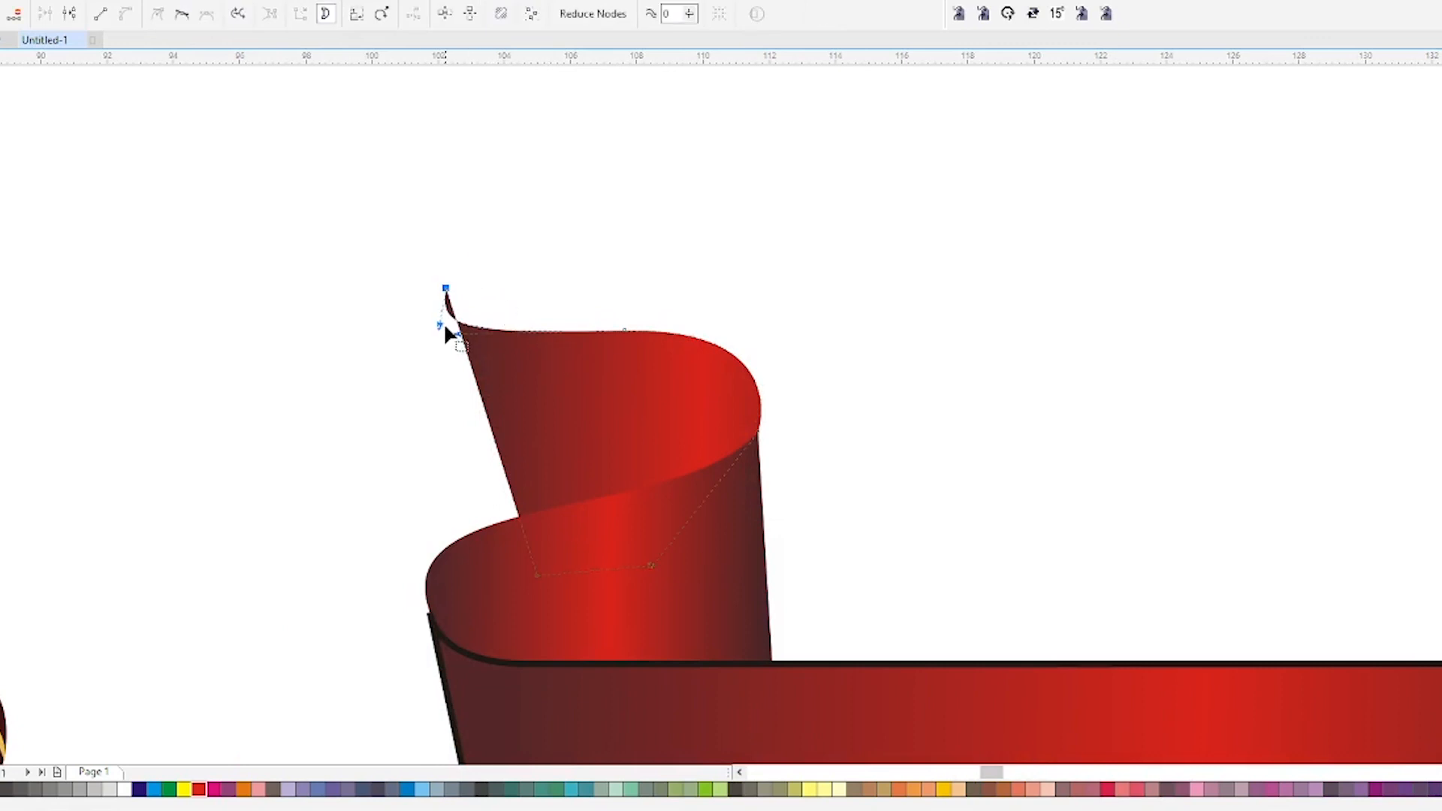
scroll(464, 373, "down", 2)
scroll(516, 374, "down", 1)
key("space")
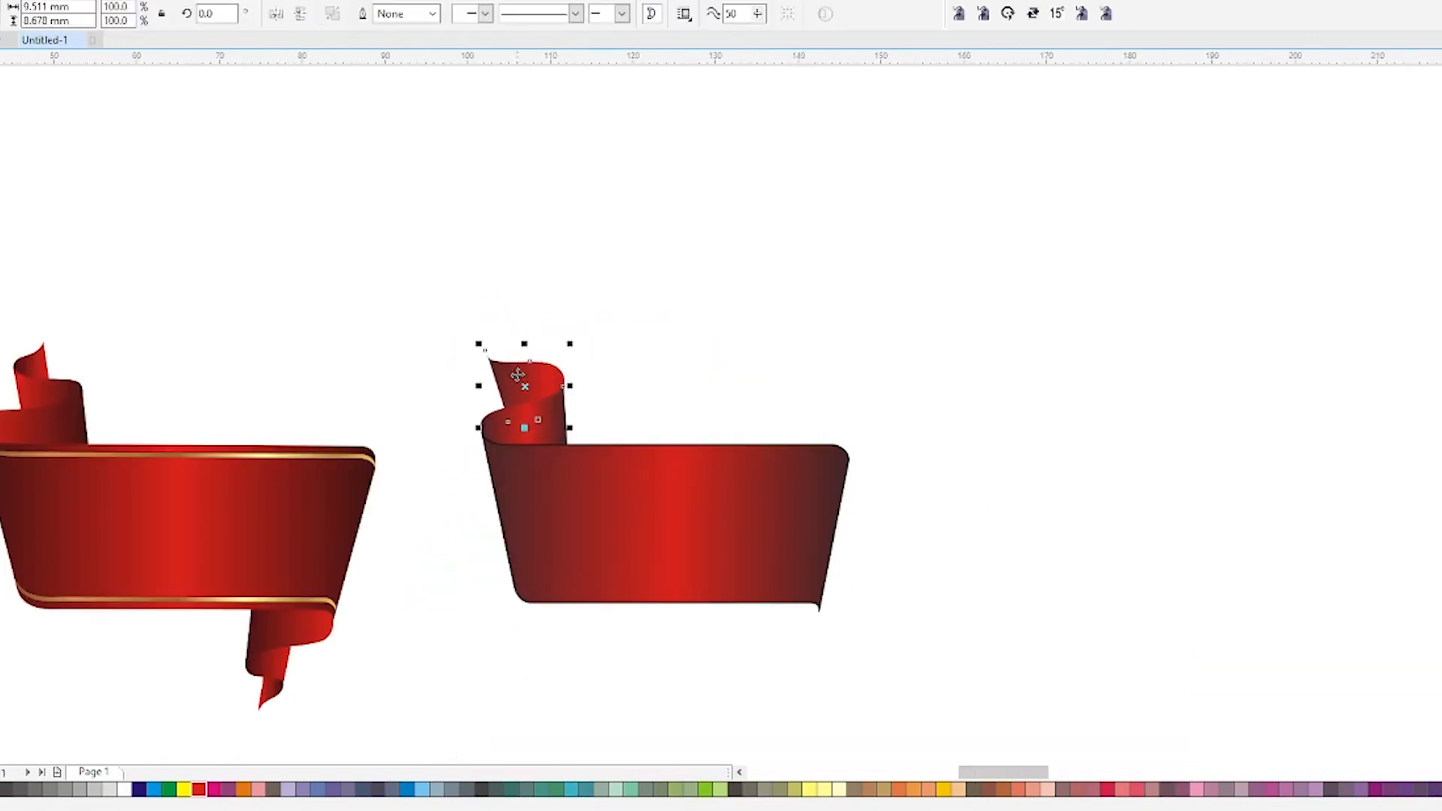
Step: Draw a third closed ribbon fold about 6.9 mm wide with the Pen tool, rising from the second fold's upper-left tip to a point
key("space")
key("space")
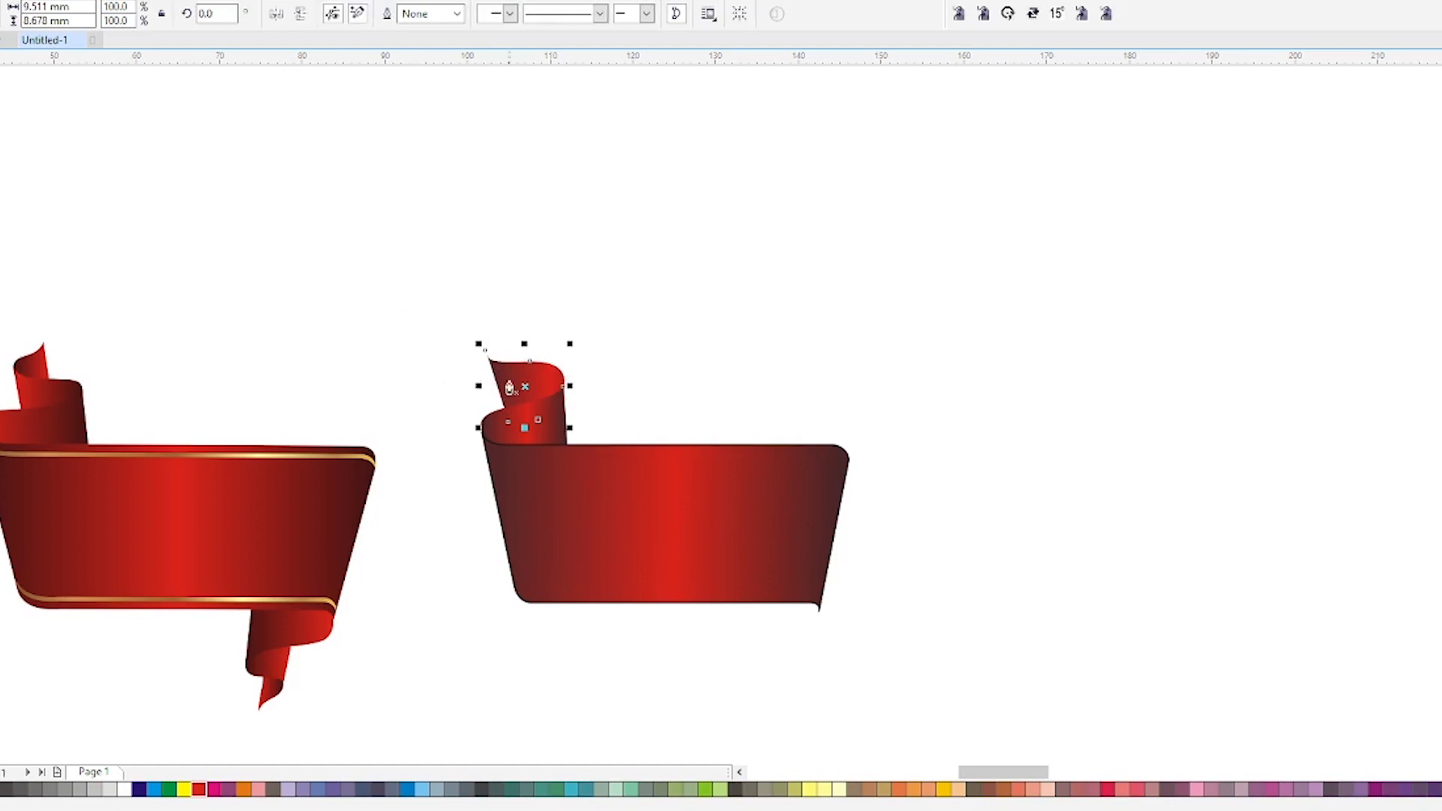
left_click(513, 381)
double_click(486, 361)
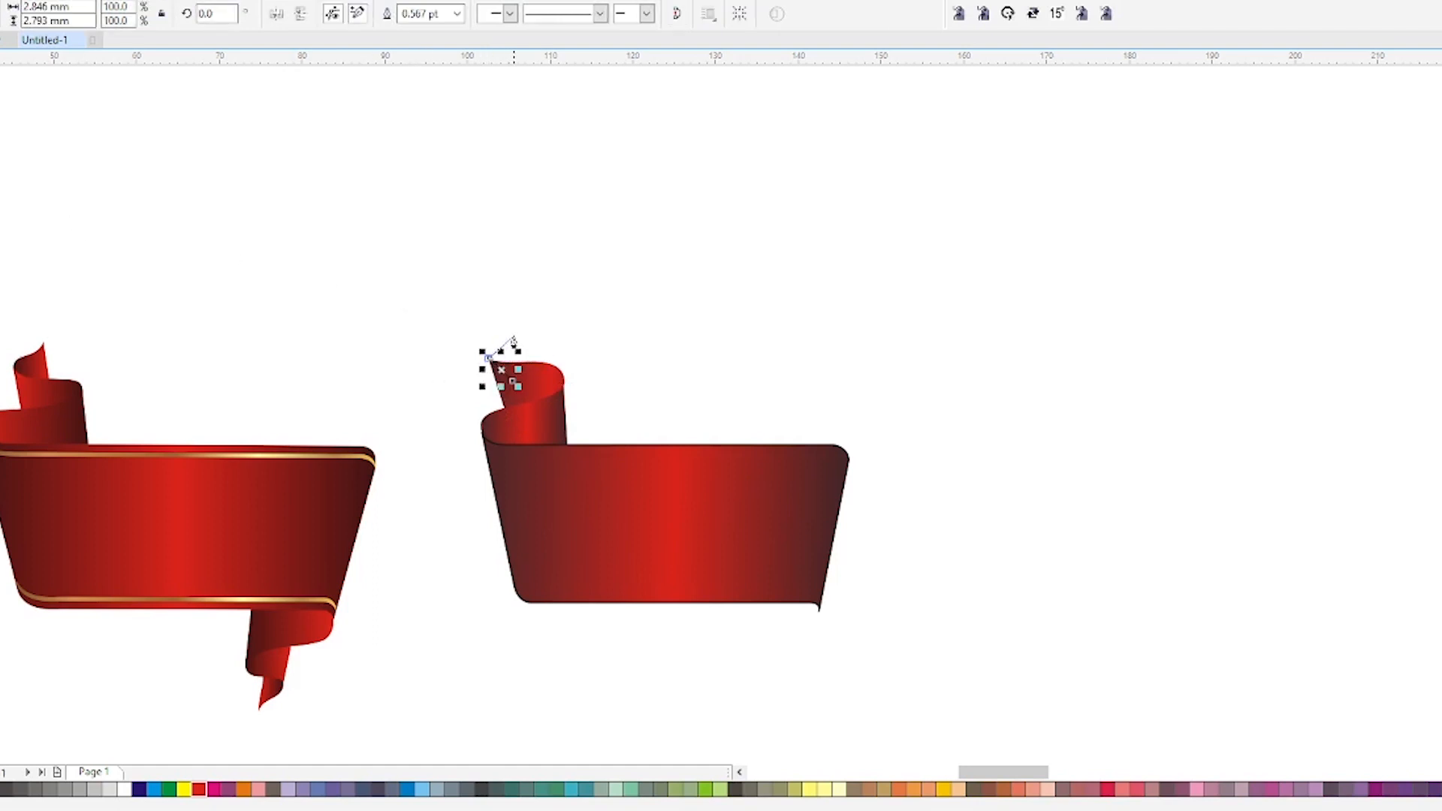
left_click_drag(513, 338, 542, 343)
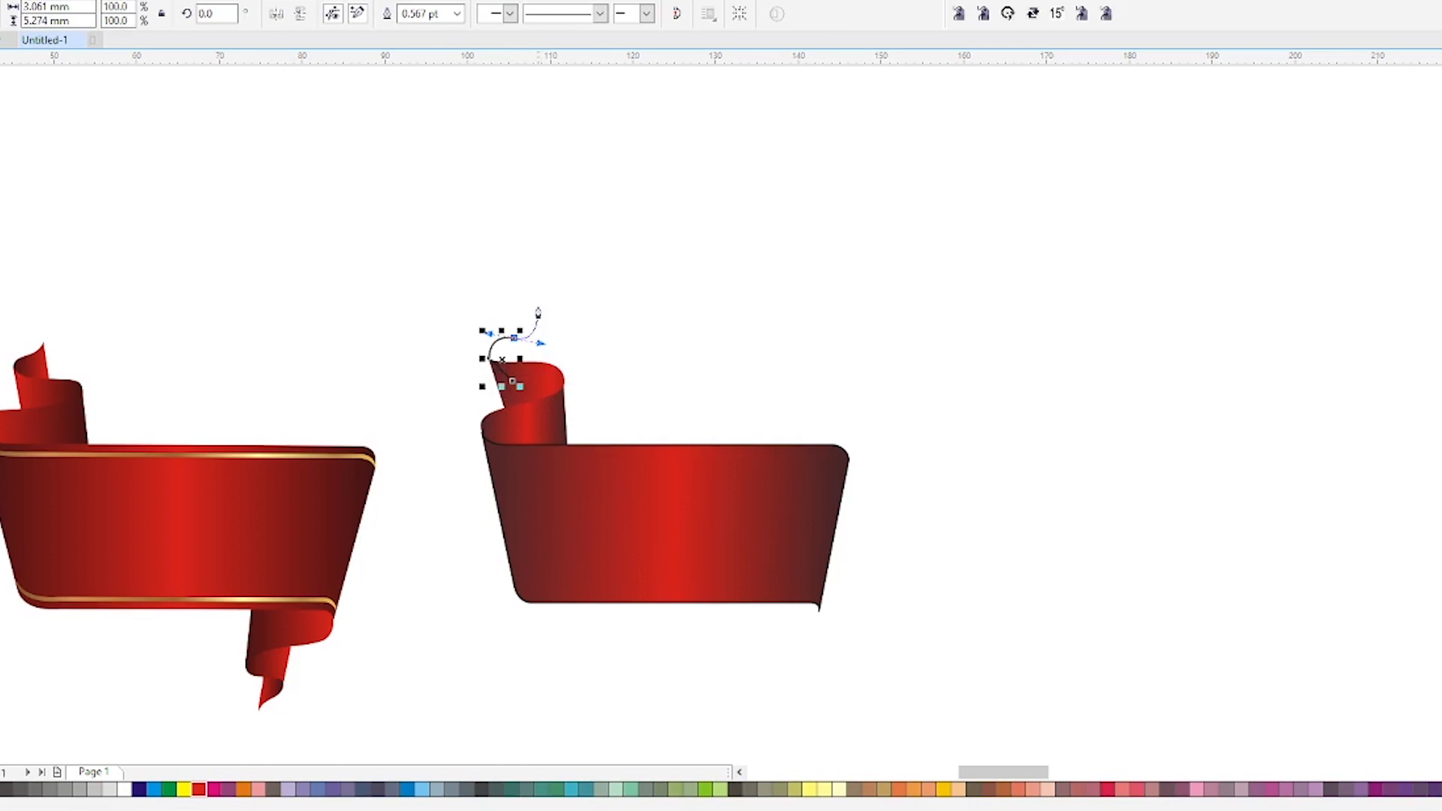
left_click(546, 314)
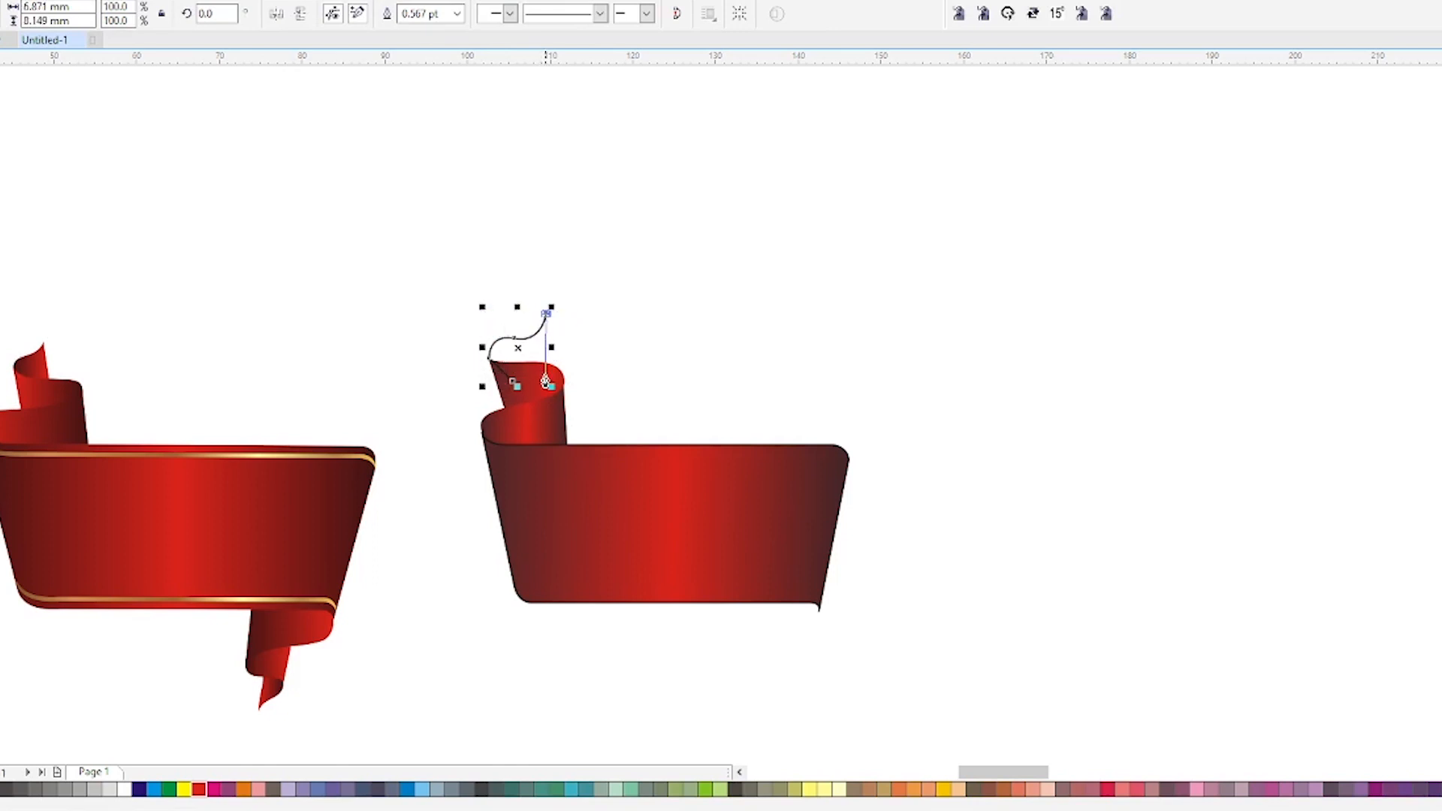
left_click(546, 373)
left_click(513, 382)
Step: Apply the red gradient without an outline to the third fold and place it behind the second fold
key("space")
right_click(533, 400)
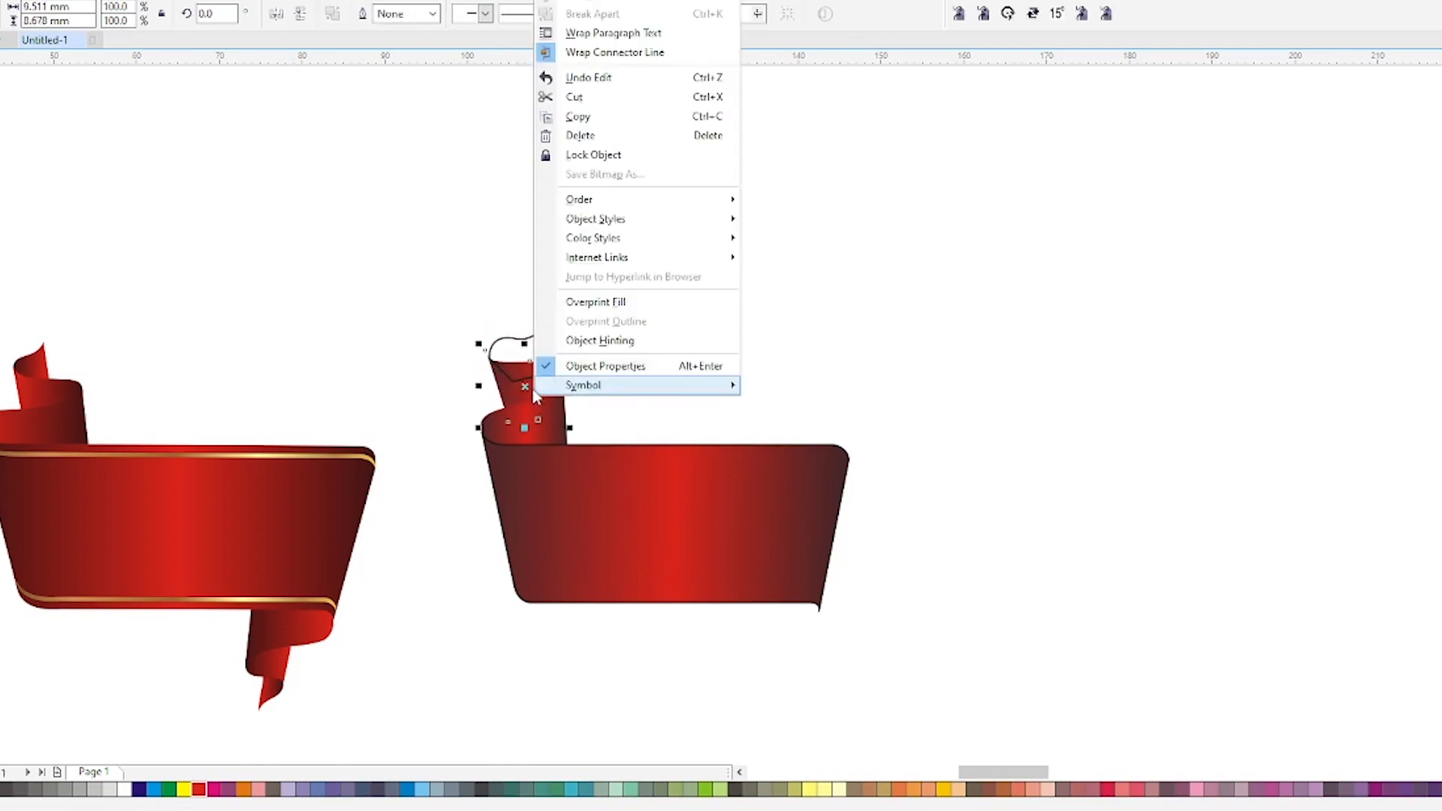
left_click(525, 387)
left_click_drag(525, 387, 524, 353)
left_click(518, 347)
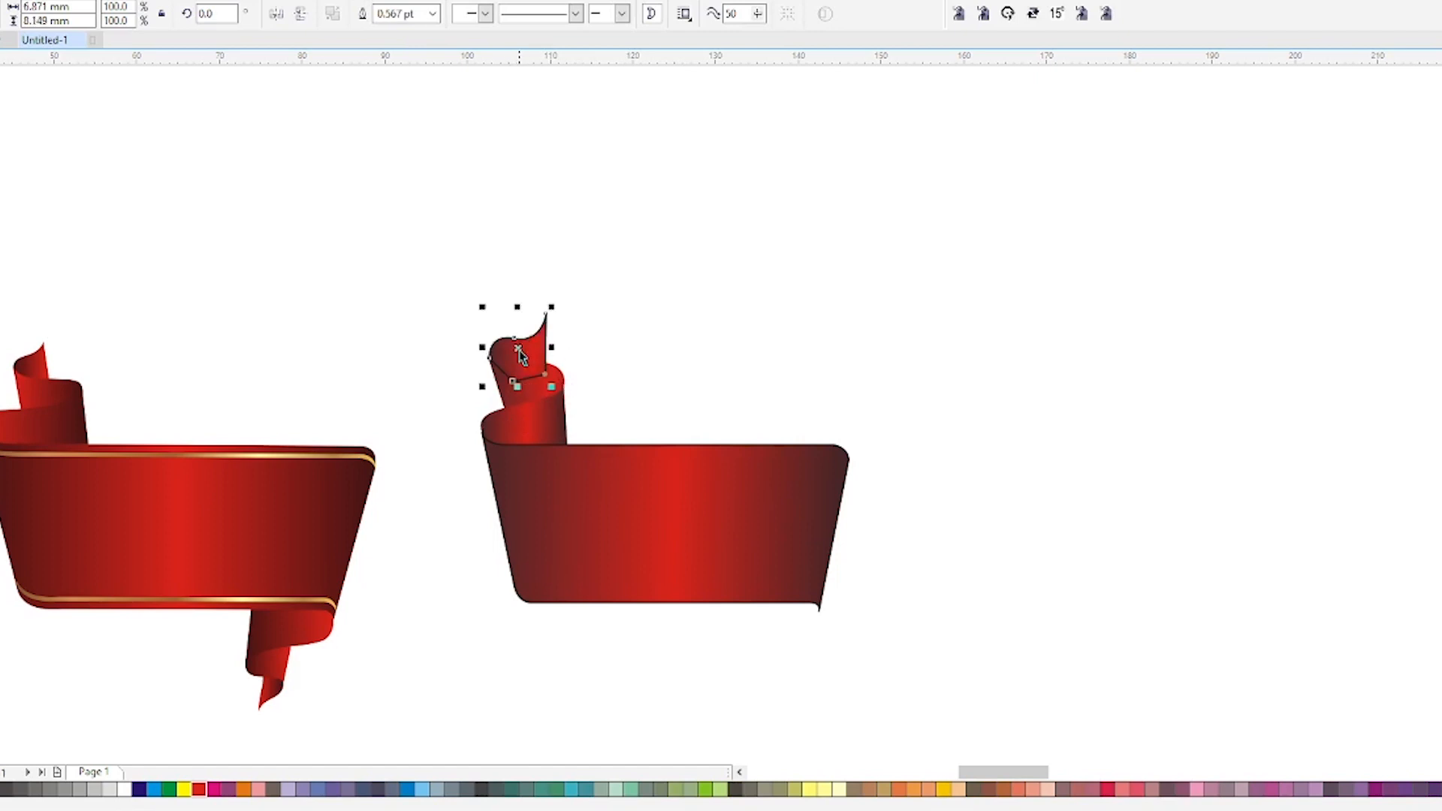
key("ctrl+r")
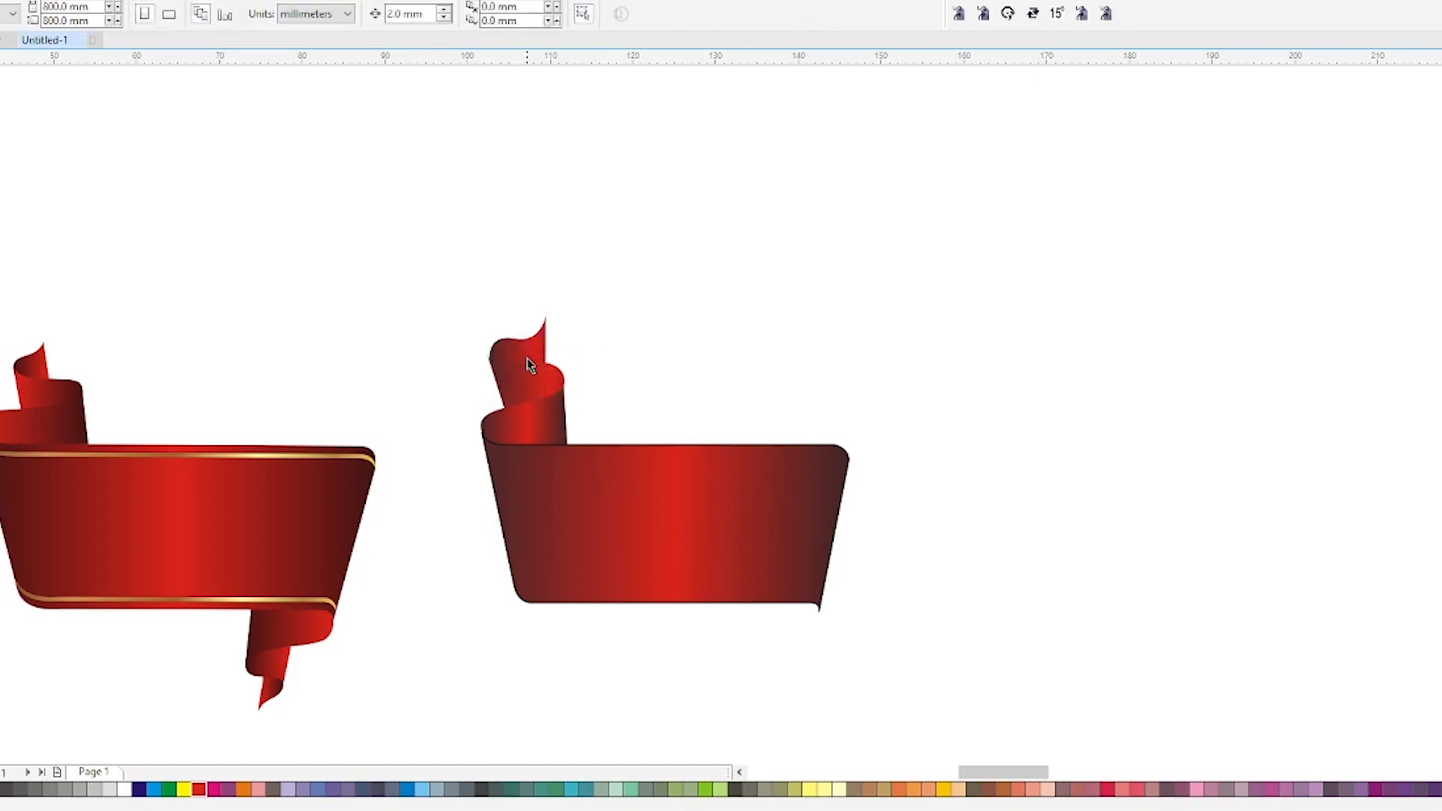
Step: Add nodes on the third fold's lower-left edge and move them onto the second fold's slanted edge to close the gap
scroll(500, 355, "up", 3)
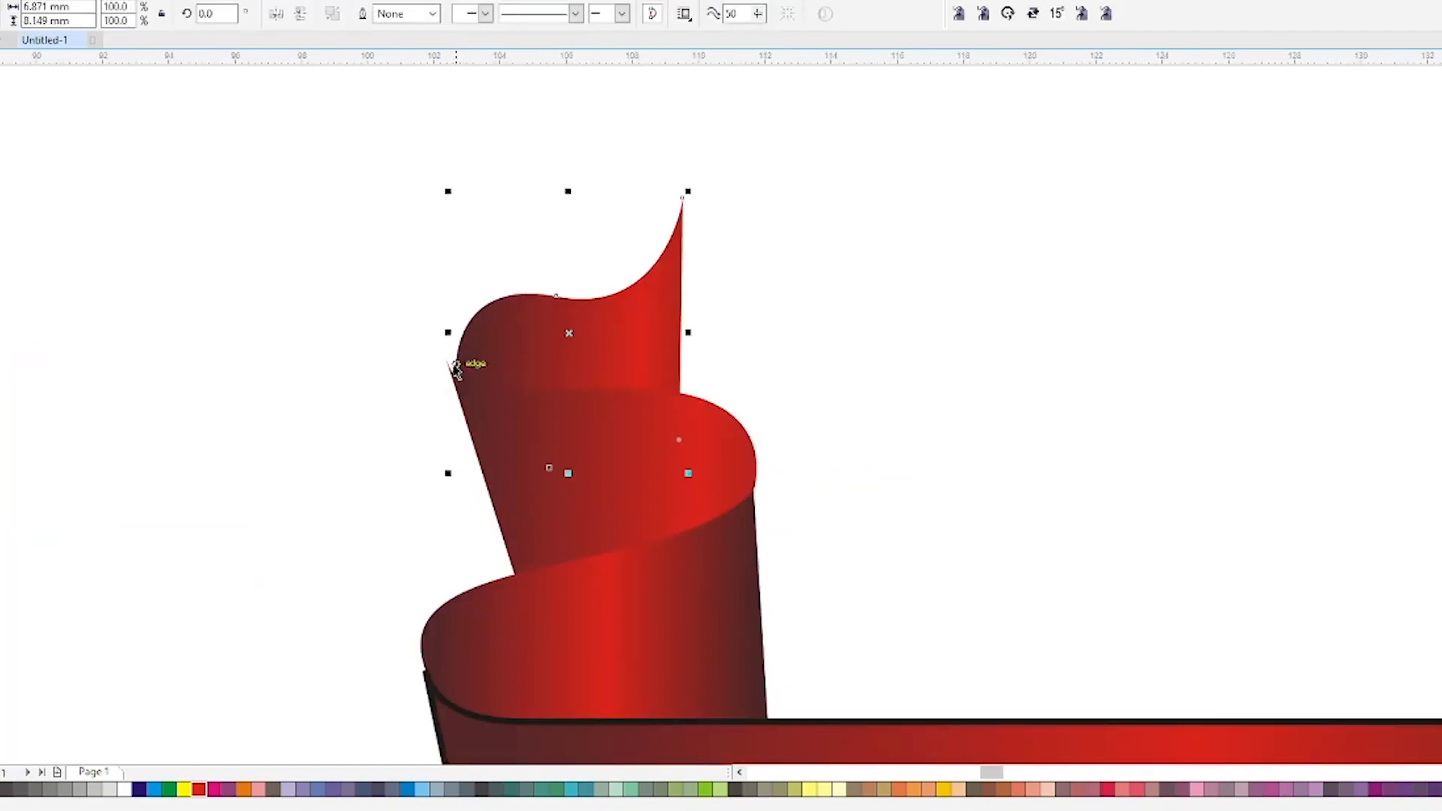
left_click_drag(455, 374, 375, 267)
scroll(465, 372, "up", 2)
left_click(465, 370)
double_click(466, 369)
key("shift+F9")
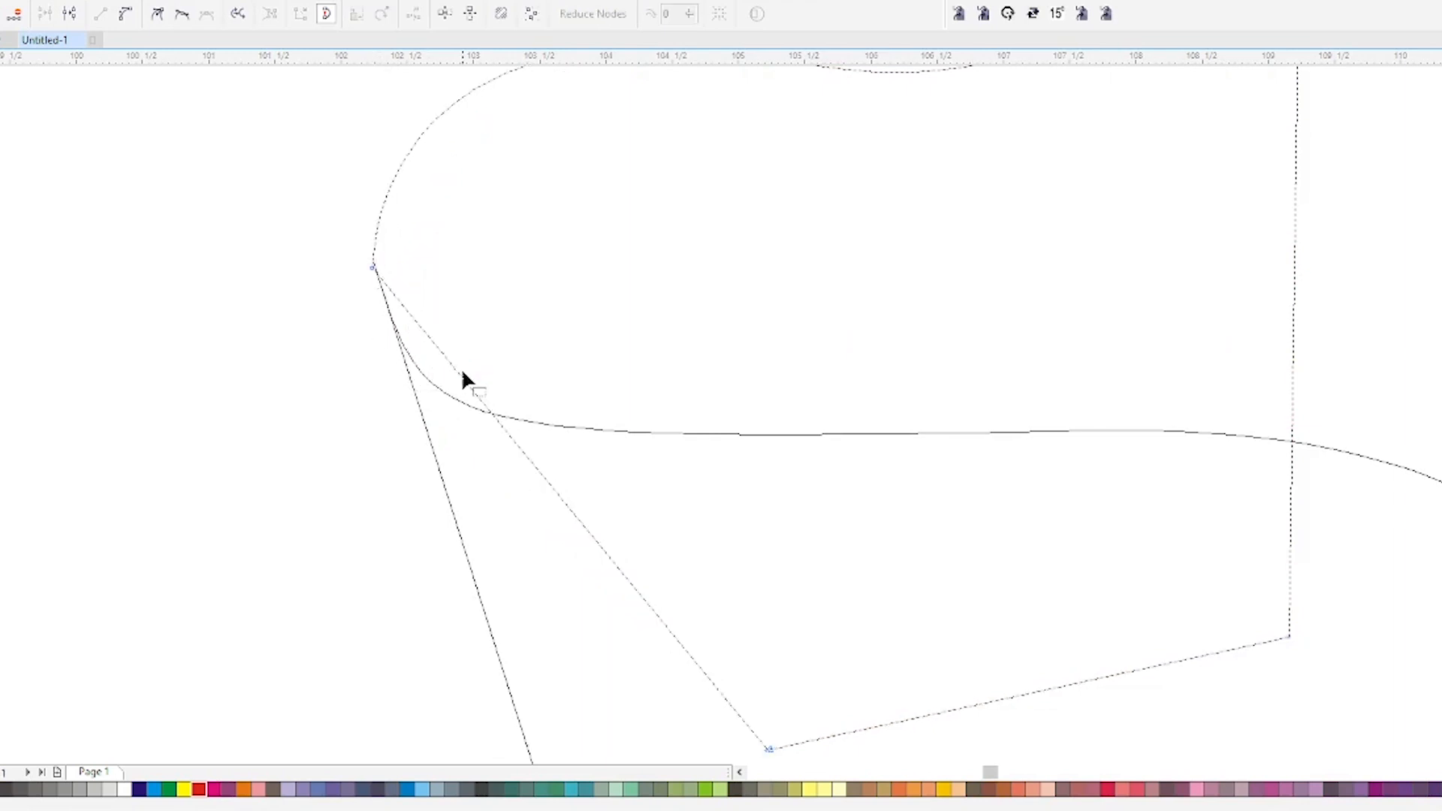
left_click(421, 380)
left_click_drag(421, 379, 396, 340)
scroll(440, 462, "down", 1)
key("shift+F9")
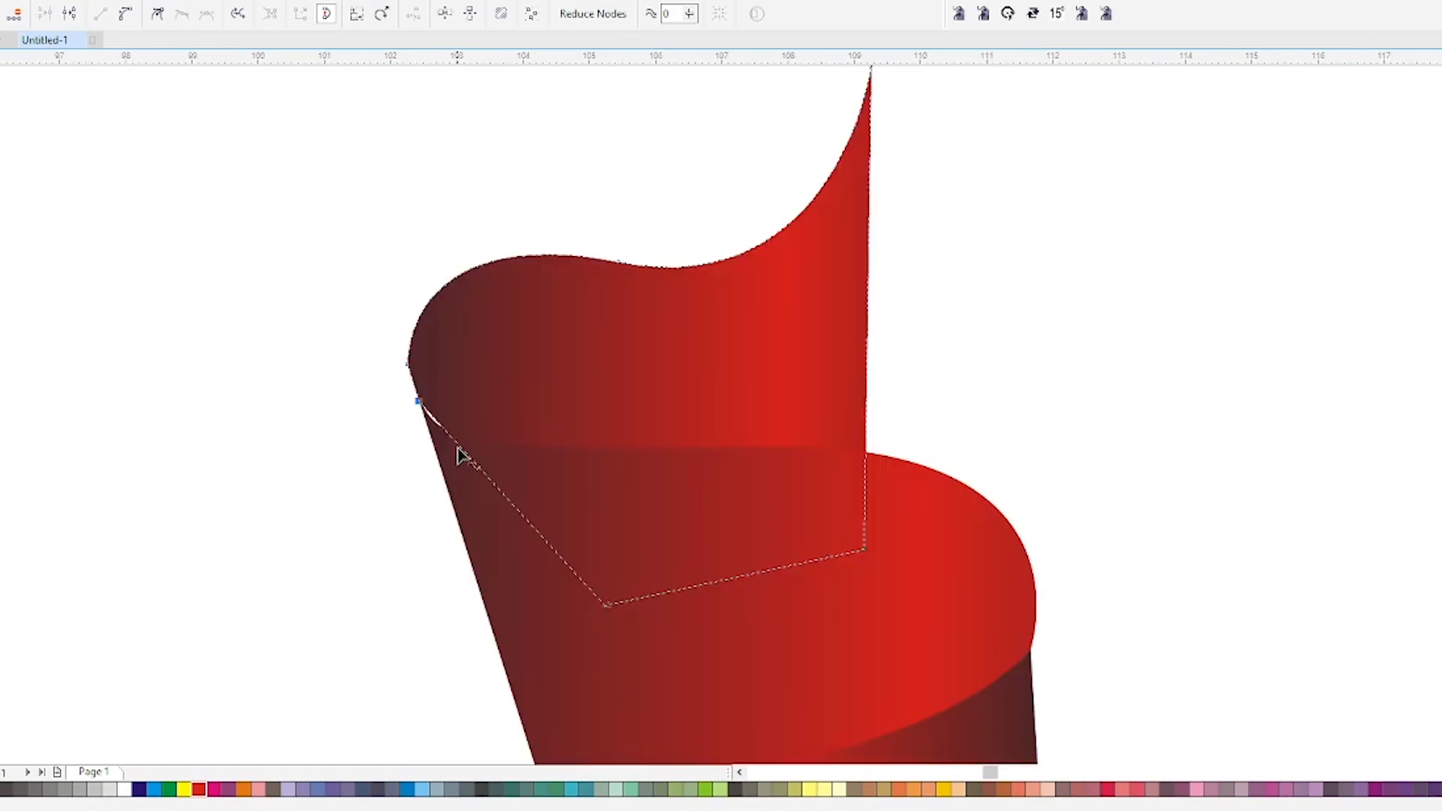
double_click(455, 444)
left_click_drag(455, 443, 436, 444)
key("space")
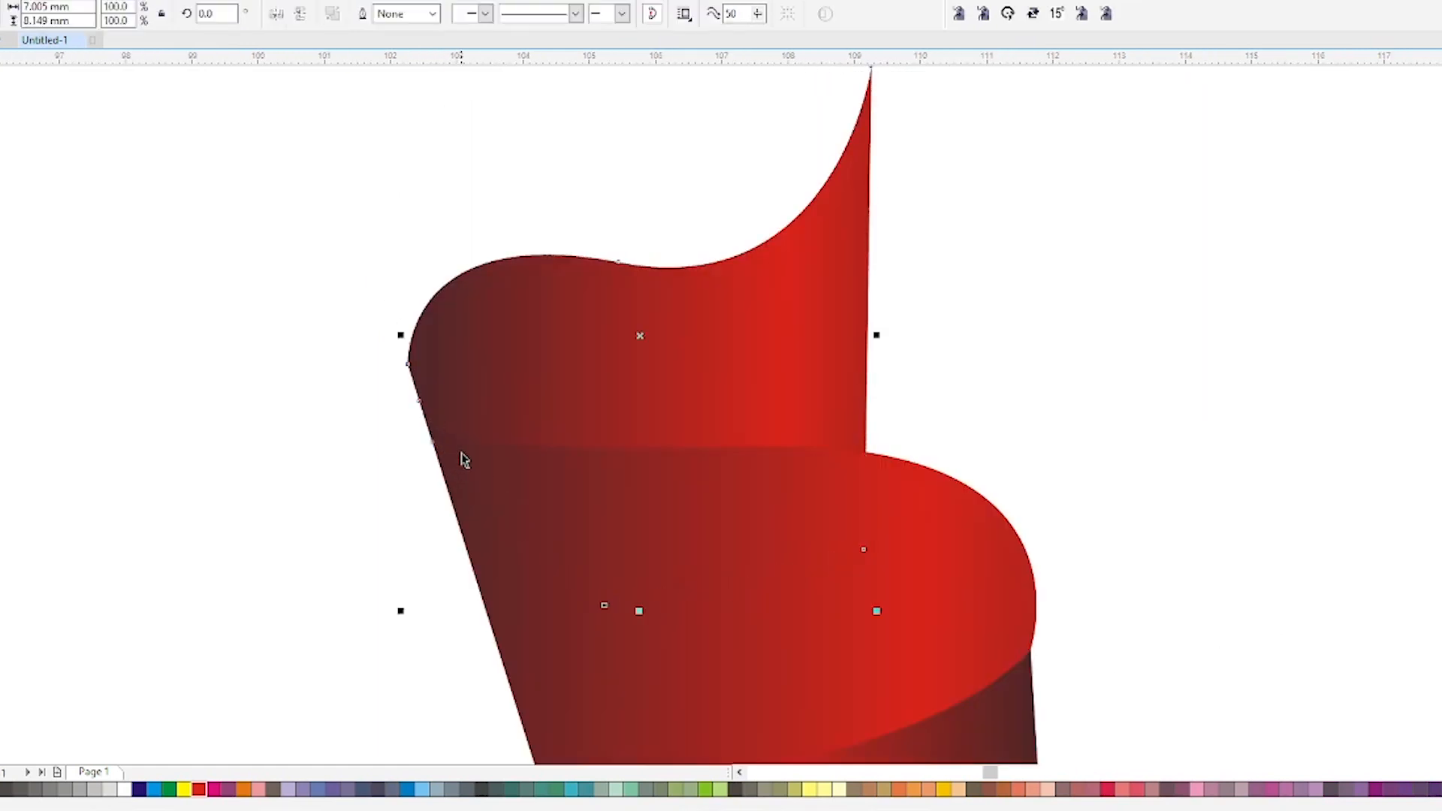
Step: Reshape the second fold's upper-left curve so it bends smoothly into its slanted edge
scroll(447, 422, "down", 1)
left_click(484, 426)
left_click(453, 315)
left_click(476, 467)
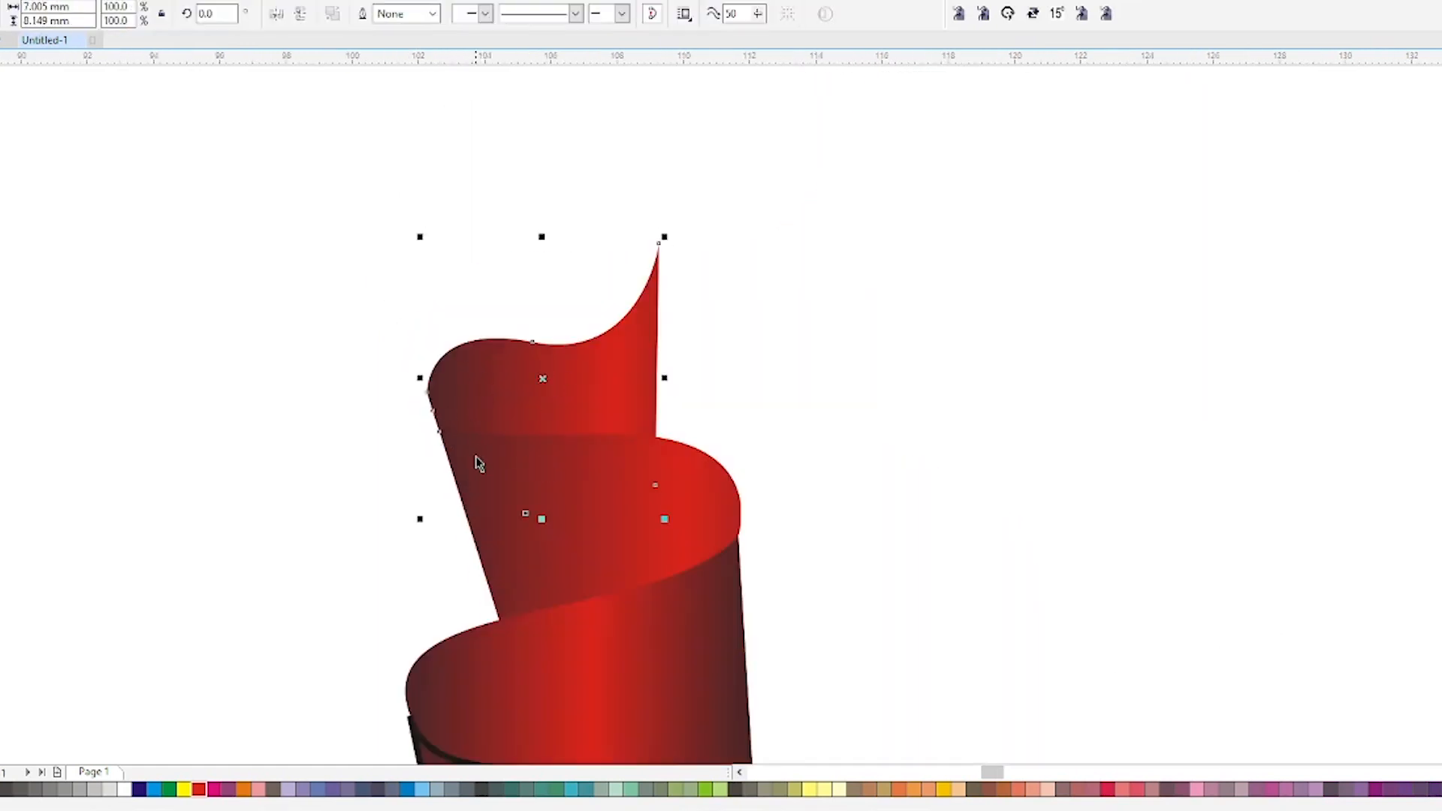
key("space")
scroll(448, 425, "up", 2)
left_click(384, 319)
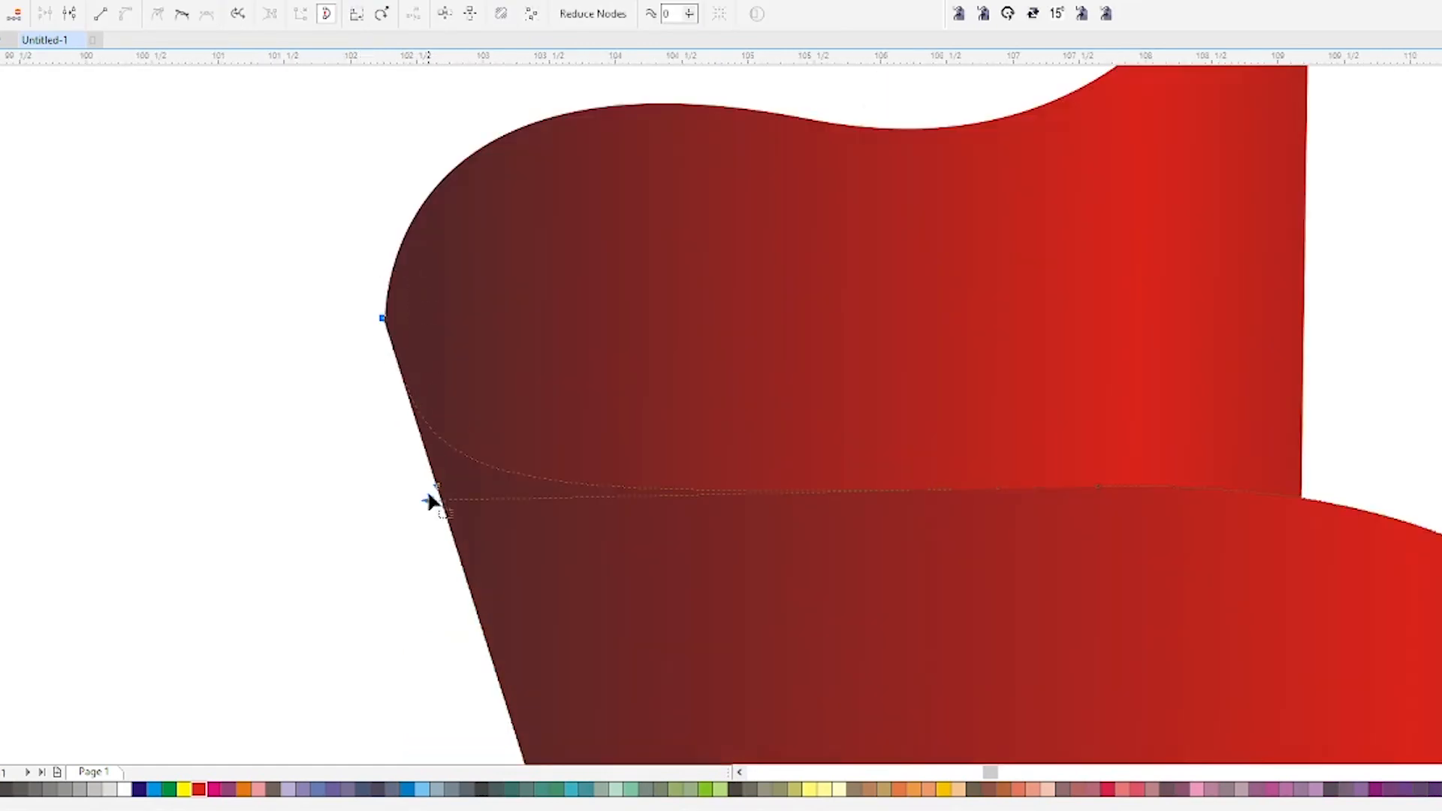
left_click_drag(436, 490, 438, 448)
Step: Move the start of the third fold's gradient outward beyond its left edge
key("space")
key("g")
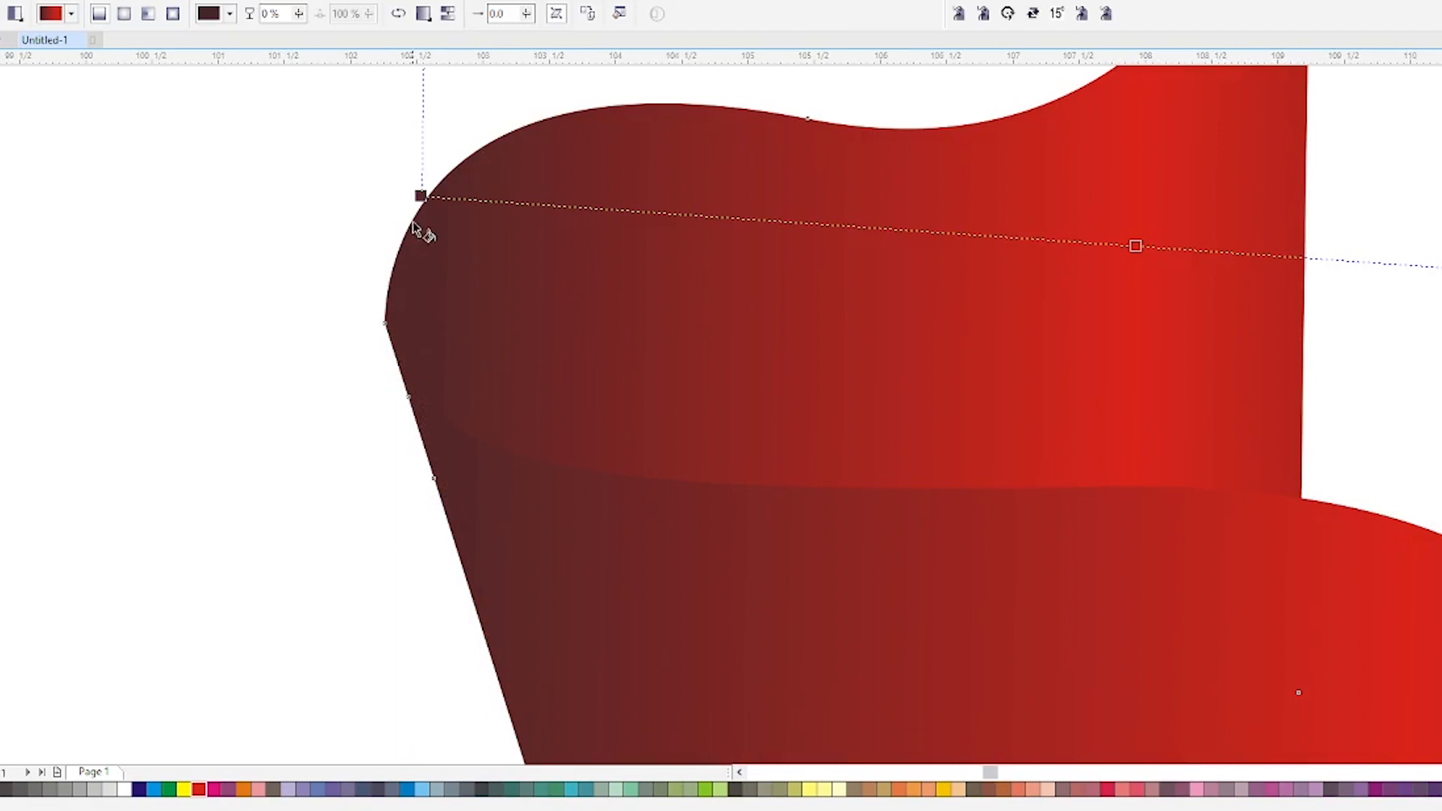
left_click_drag(420, 197, 326, 283)
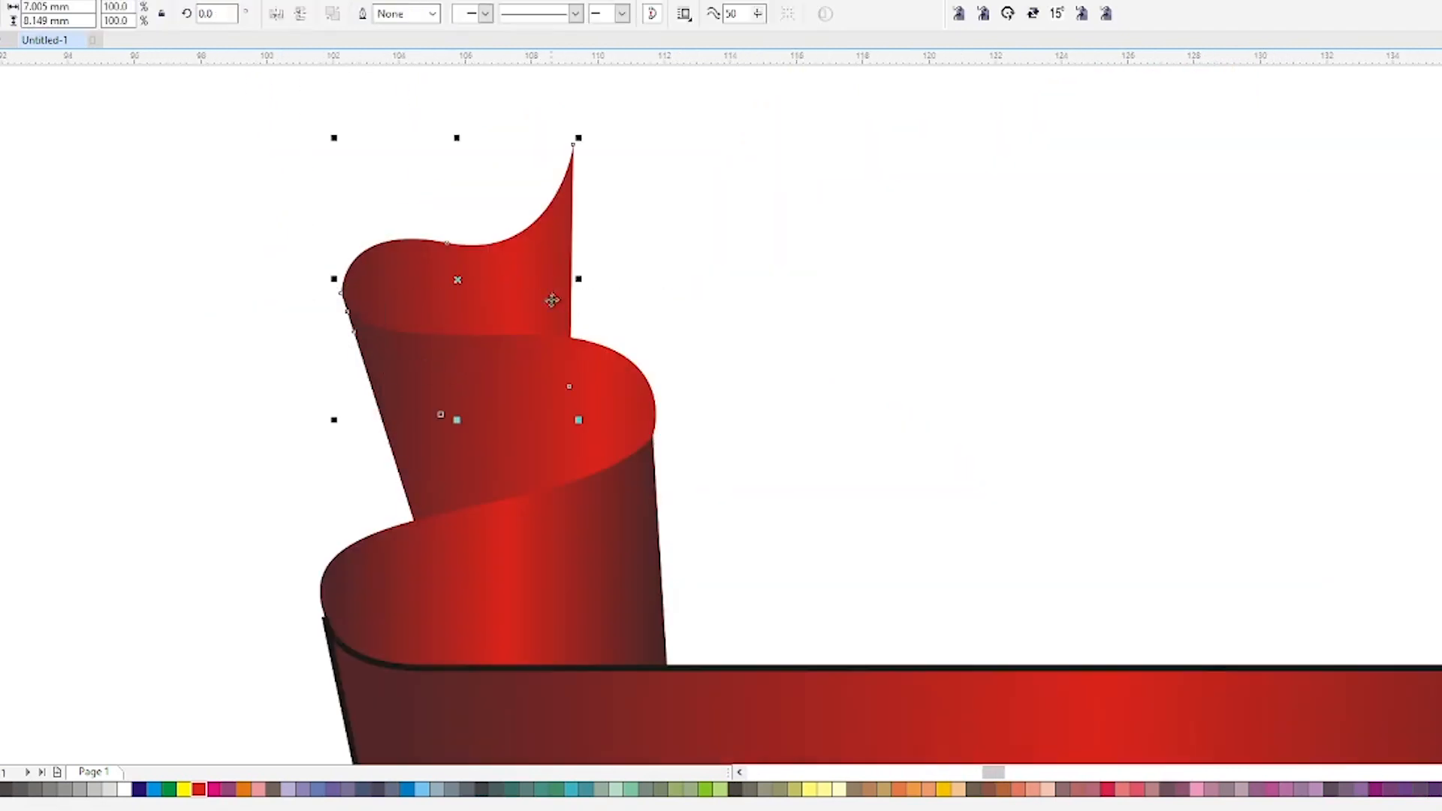
left_click_drag(507, 296, 505, 308)
key("ctrl+z")
key("Escape")
Step: Duplicate the three upper-left folds onto the banner's lower-right area and mirror the copy vertically
scroll(526, 342, "down", 1)
left_click_drag(424, 265, 637, 500)
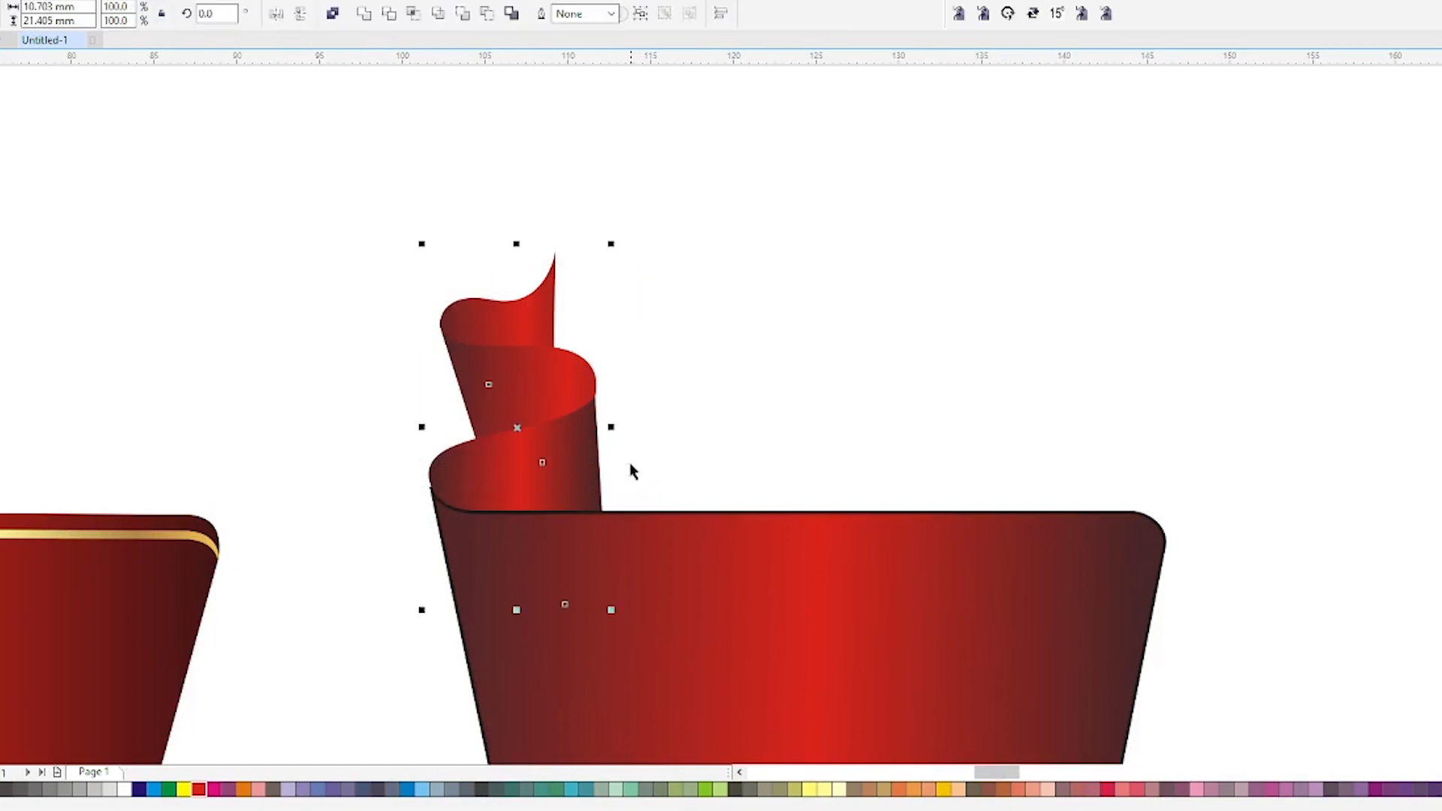
scroll(534, 423, "down", 1)
left_click_drag(532, 436, 749, 589)
right_click(749, 590)
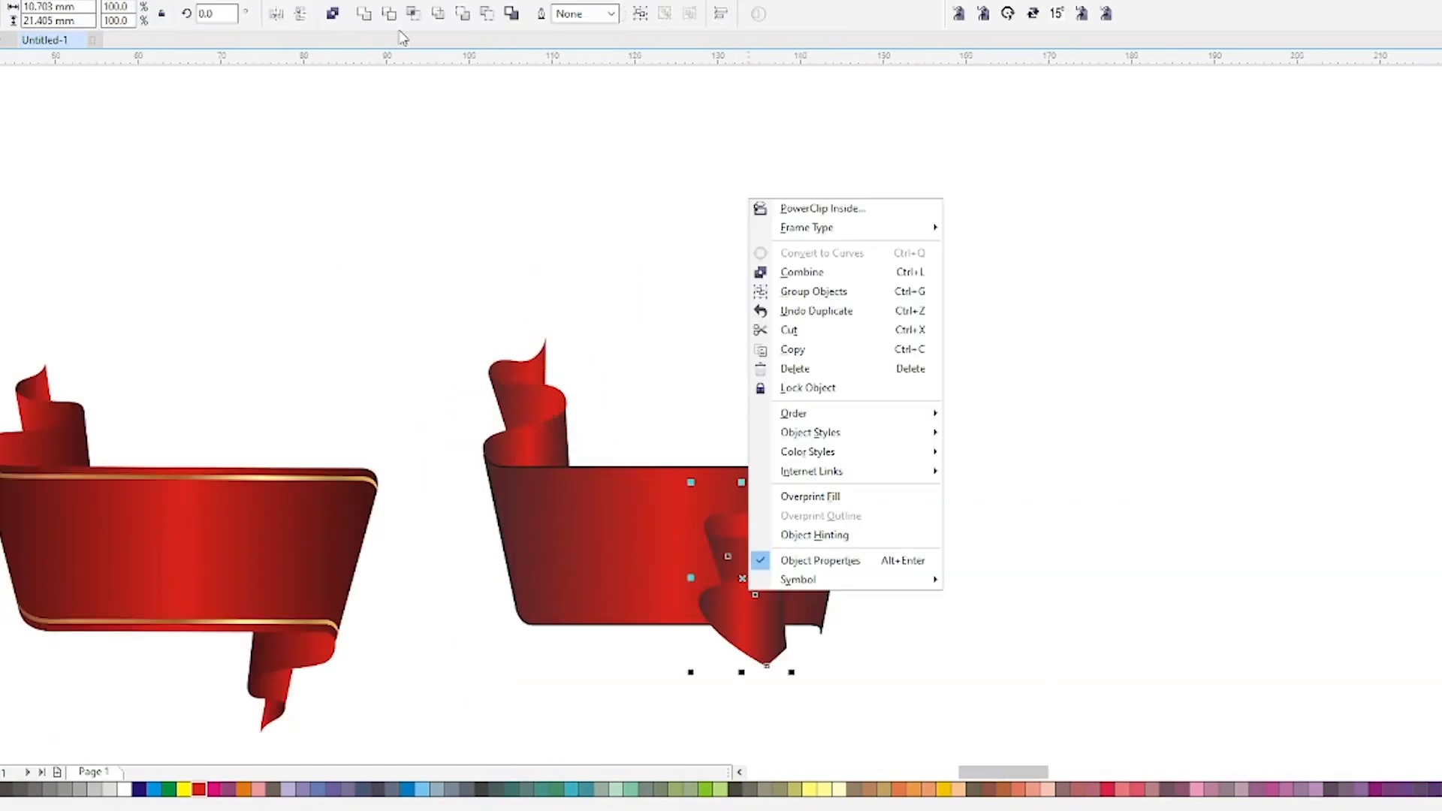
left_click(299, 18)
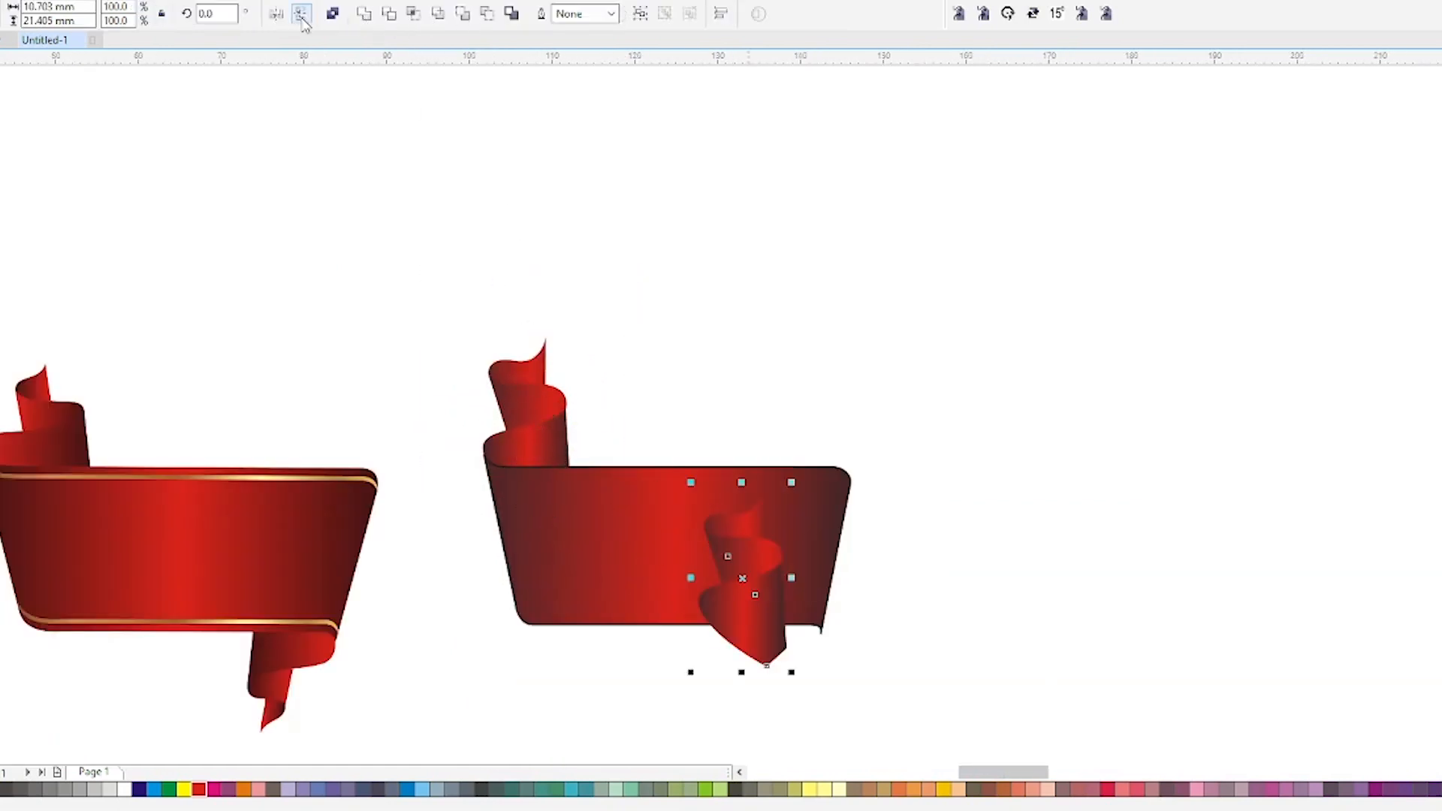
left_click(301, 15)
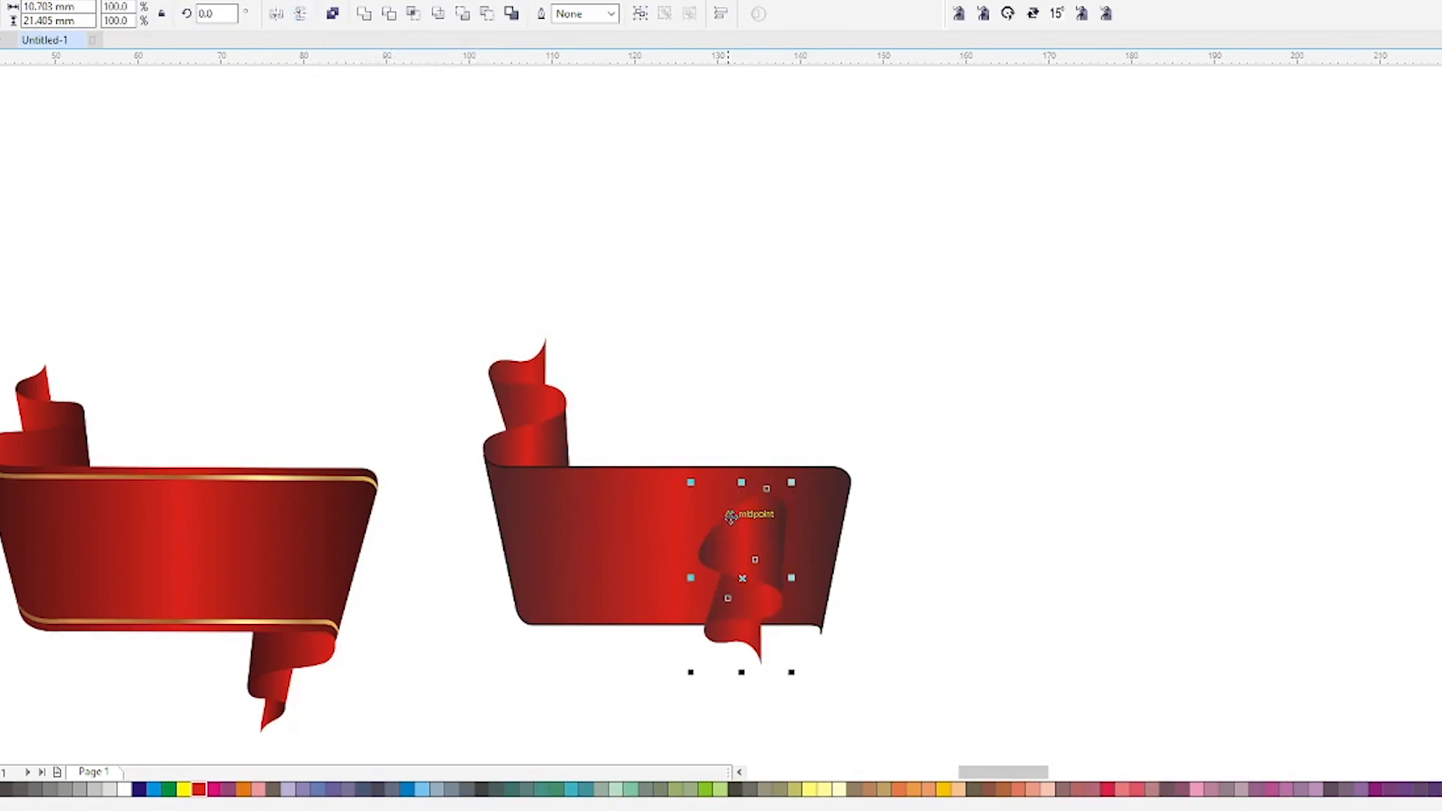
Step: Move the copied folds below the banner's lower-right corner, place them behind the banner, and mirror them horizontally
left_click_drag(736, 516, 767, 616)
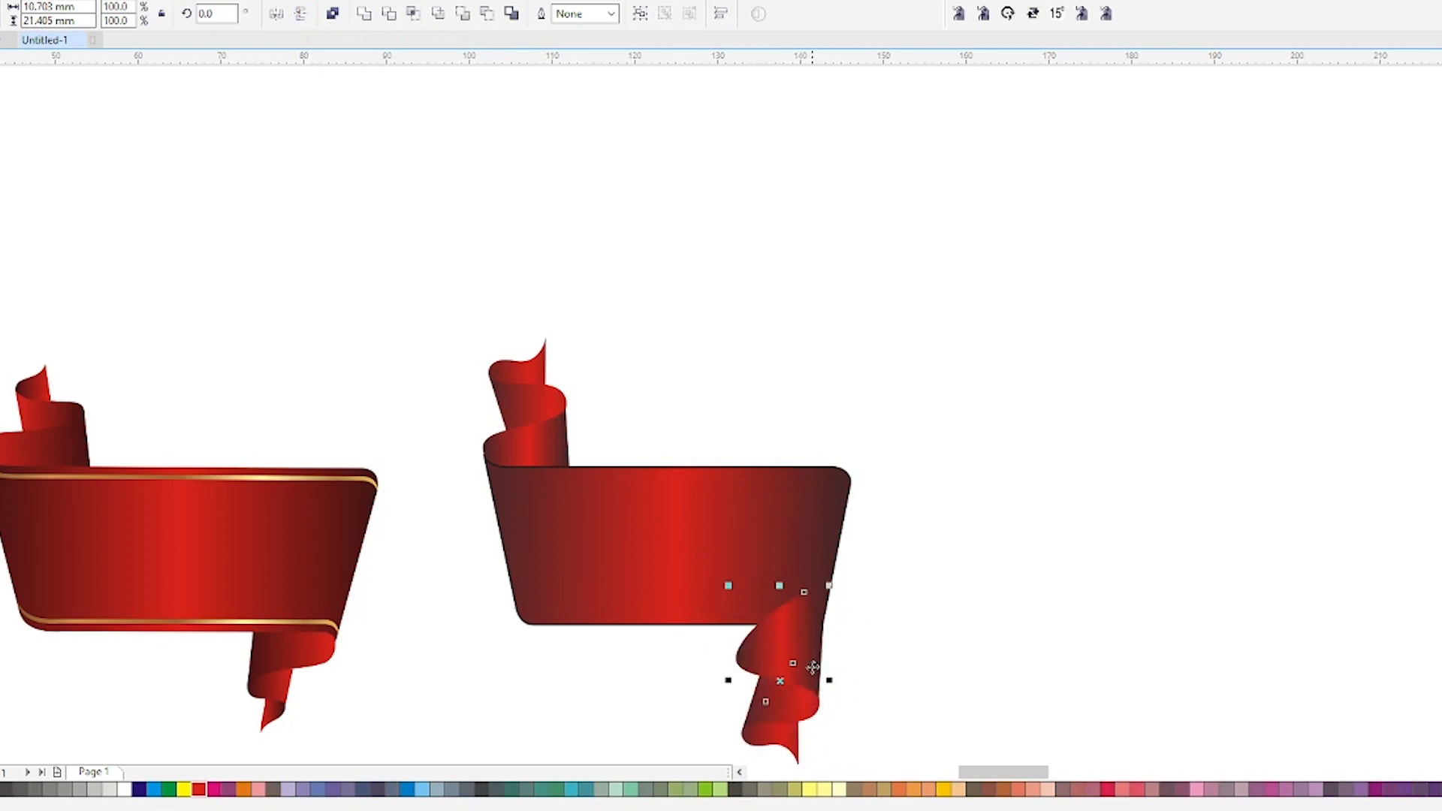
key("ctrl+Page_Down")
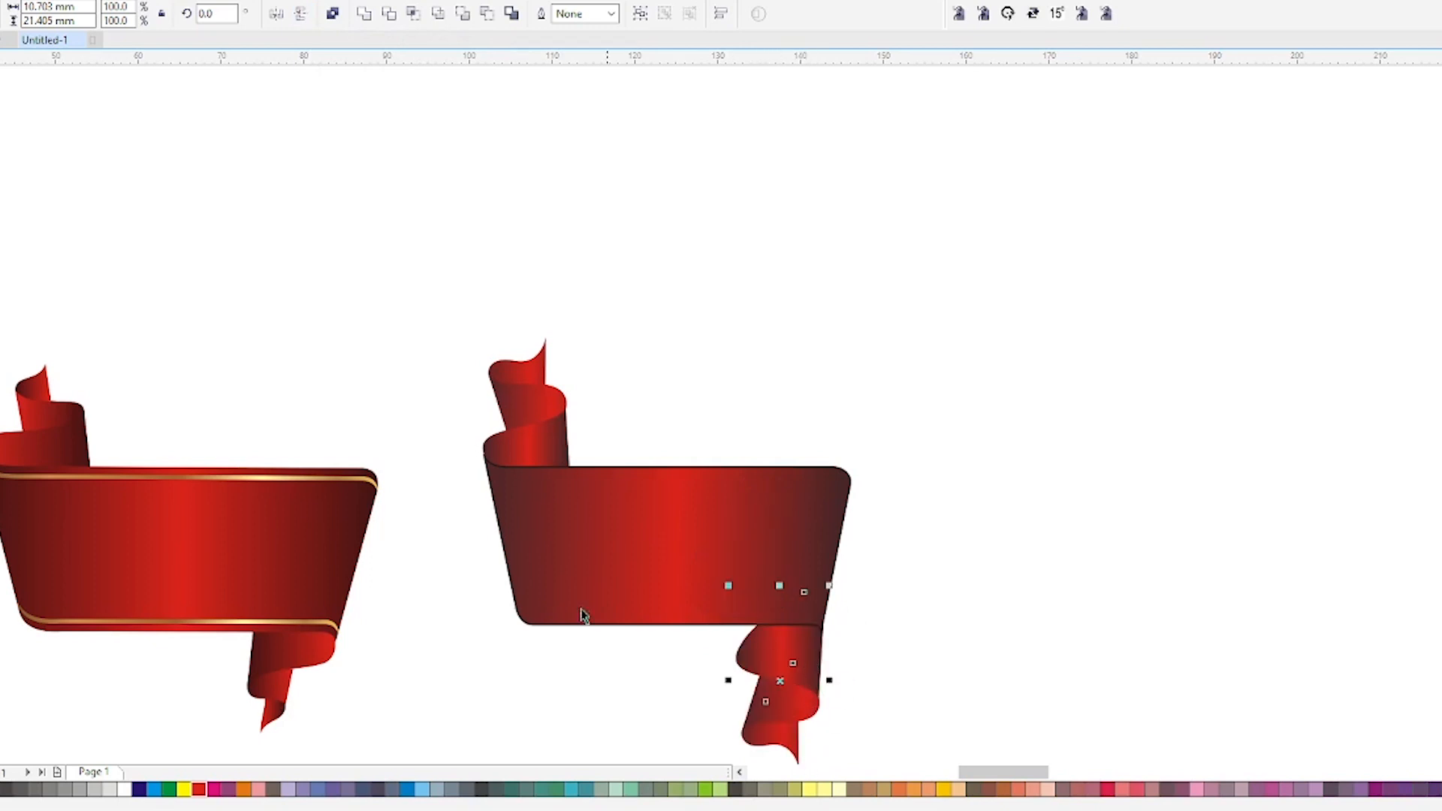
left_click(276, 14)
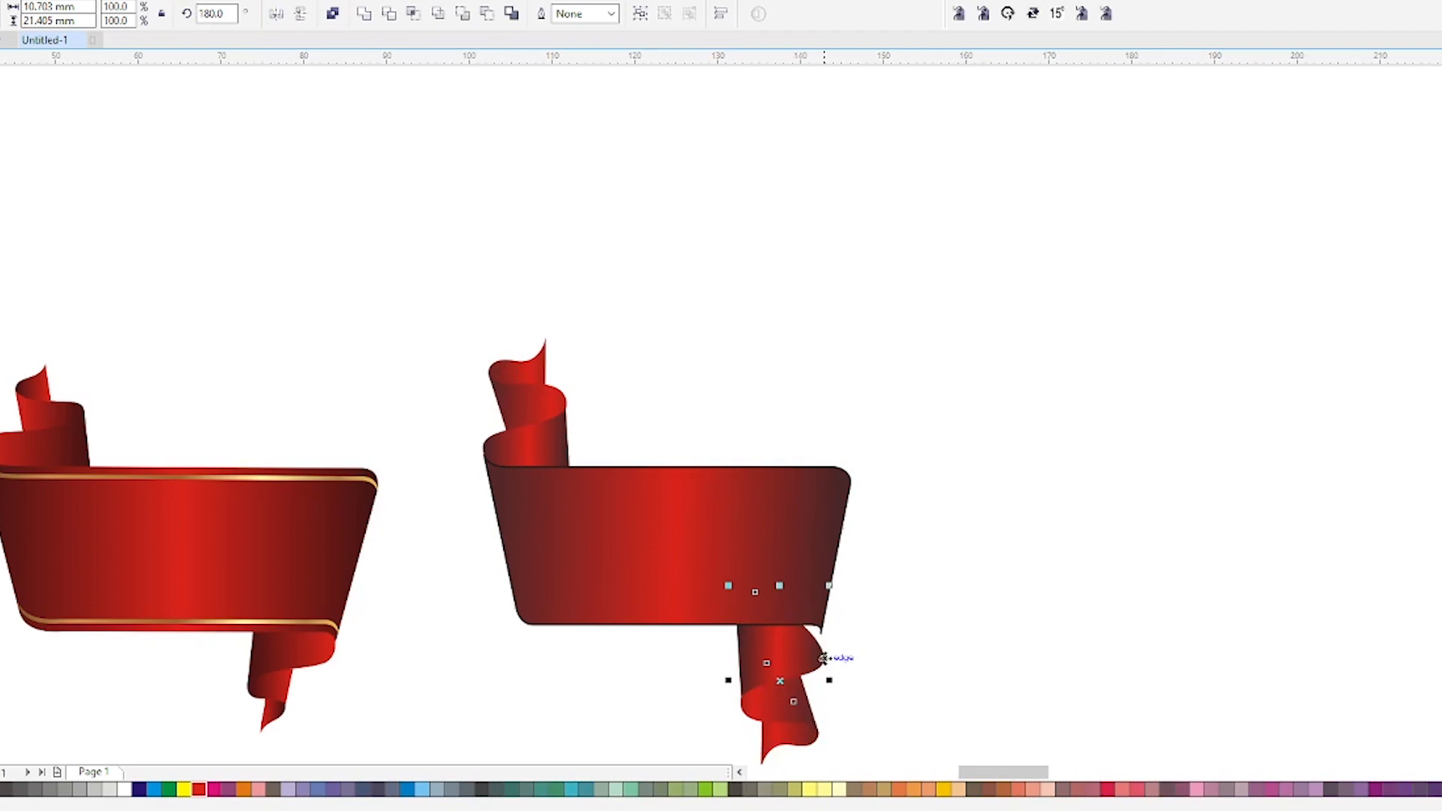
Step: Align the copied folds' outer curve with the tip of the banner's lower-right corner
left_click_drag(824, 659, 823, 625)
scroll(833, 637, "up", 3)
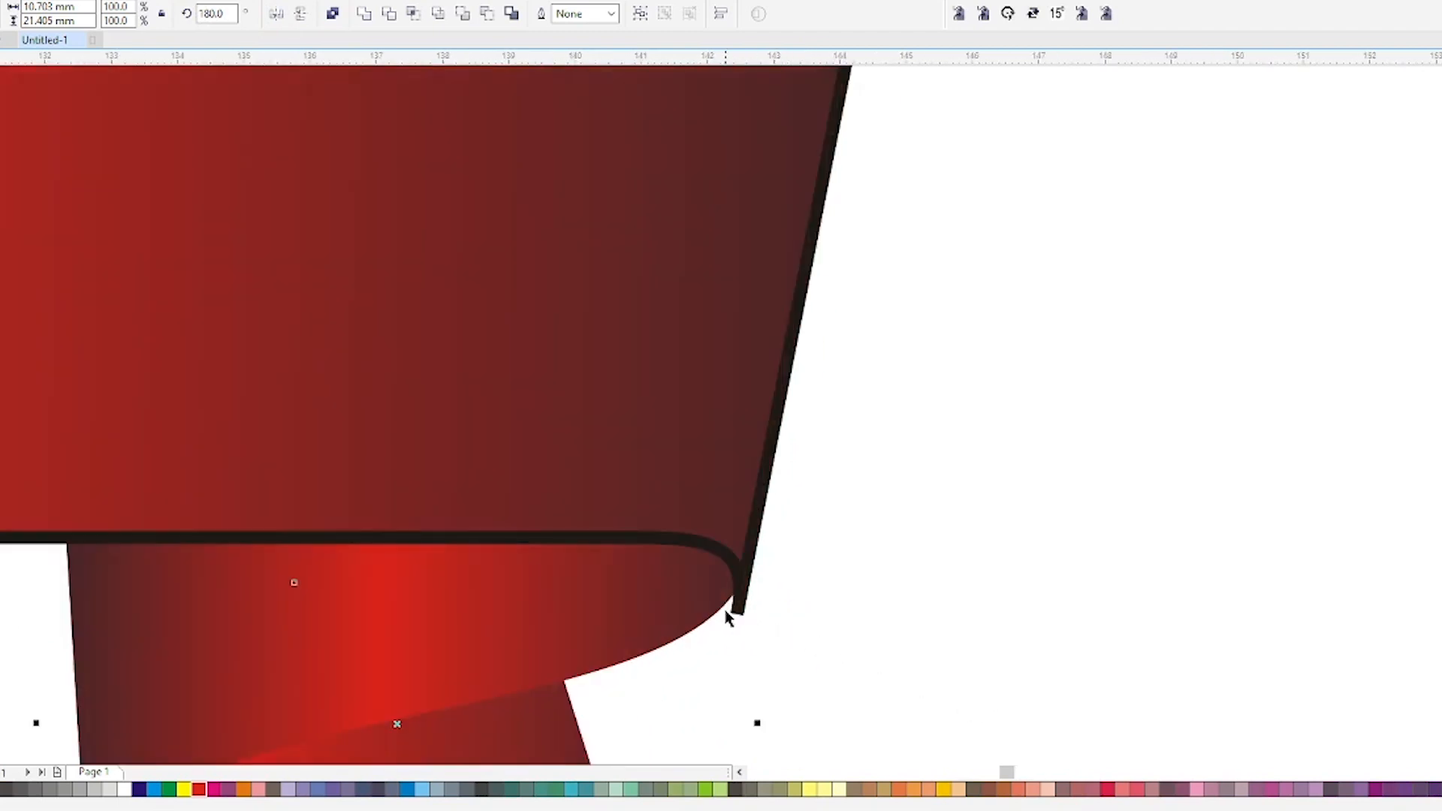
left_click_drag(737, 599, 739, 605)
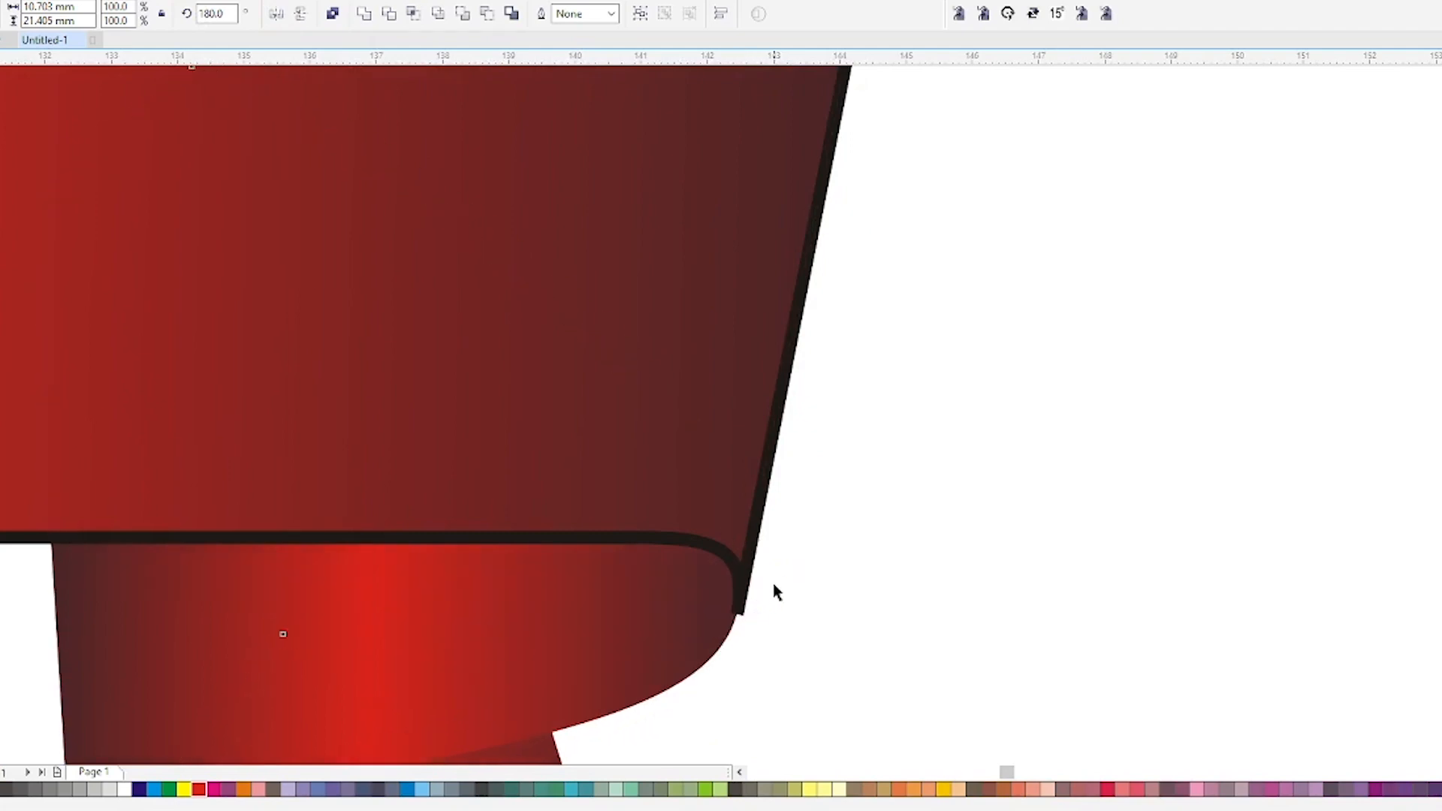
scroll(776, 592, "down", 3)
Step: Remove the outline from the main banner shape
left_click(547, 465)
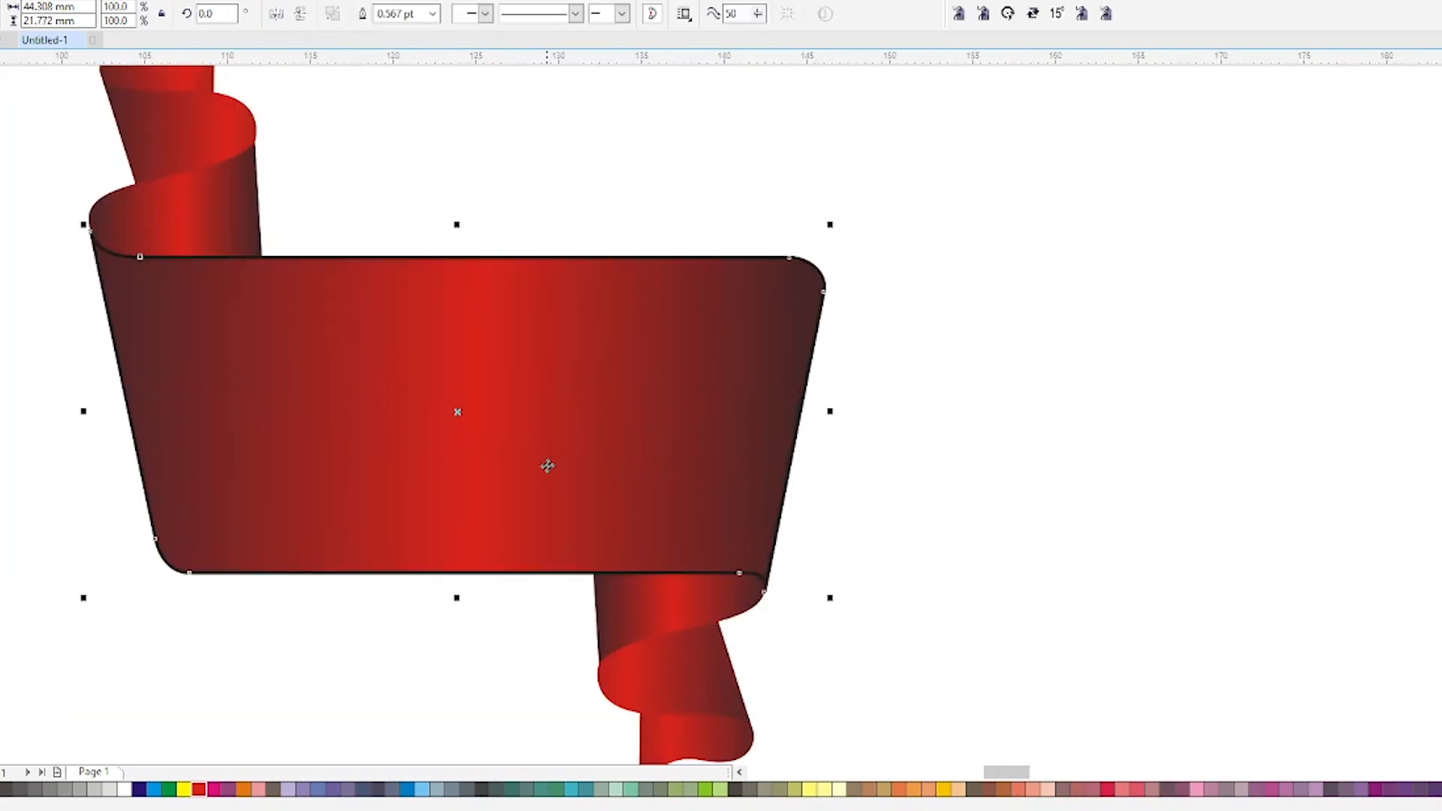
right_click(2, 789)
left_click(1009, 338)
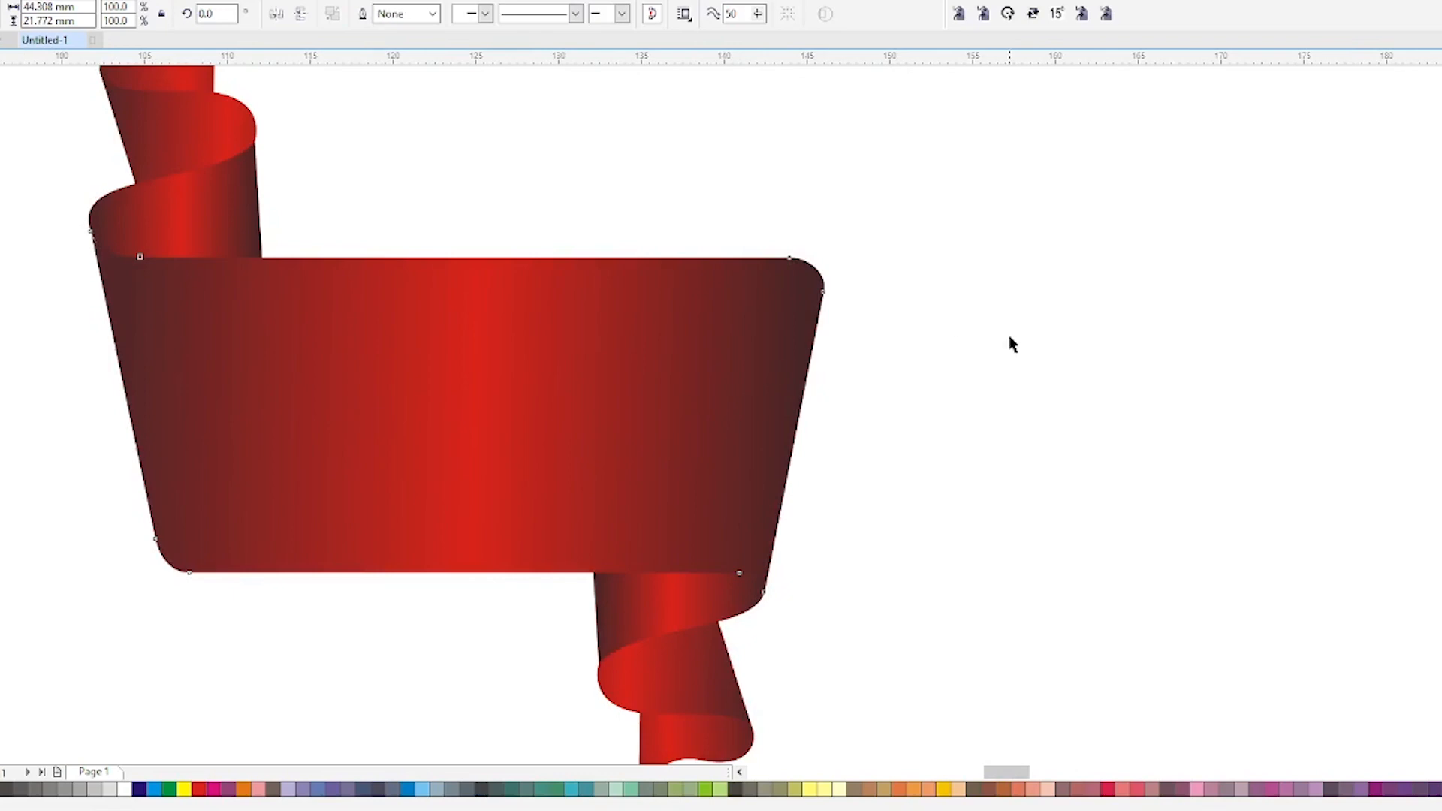
Step: Duplicate the banner slightly lower and trim the original with the copy, leaving a strip about 3.7 mm high along the upper edge
scroll(823, 462, "down", 1)
scroll(611, 420, "up", 1)
left_click(611, 418)
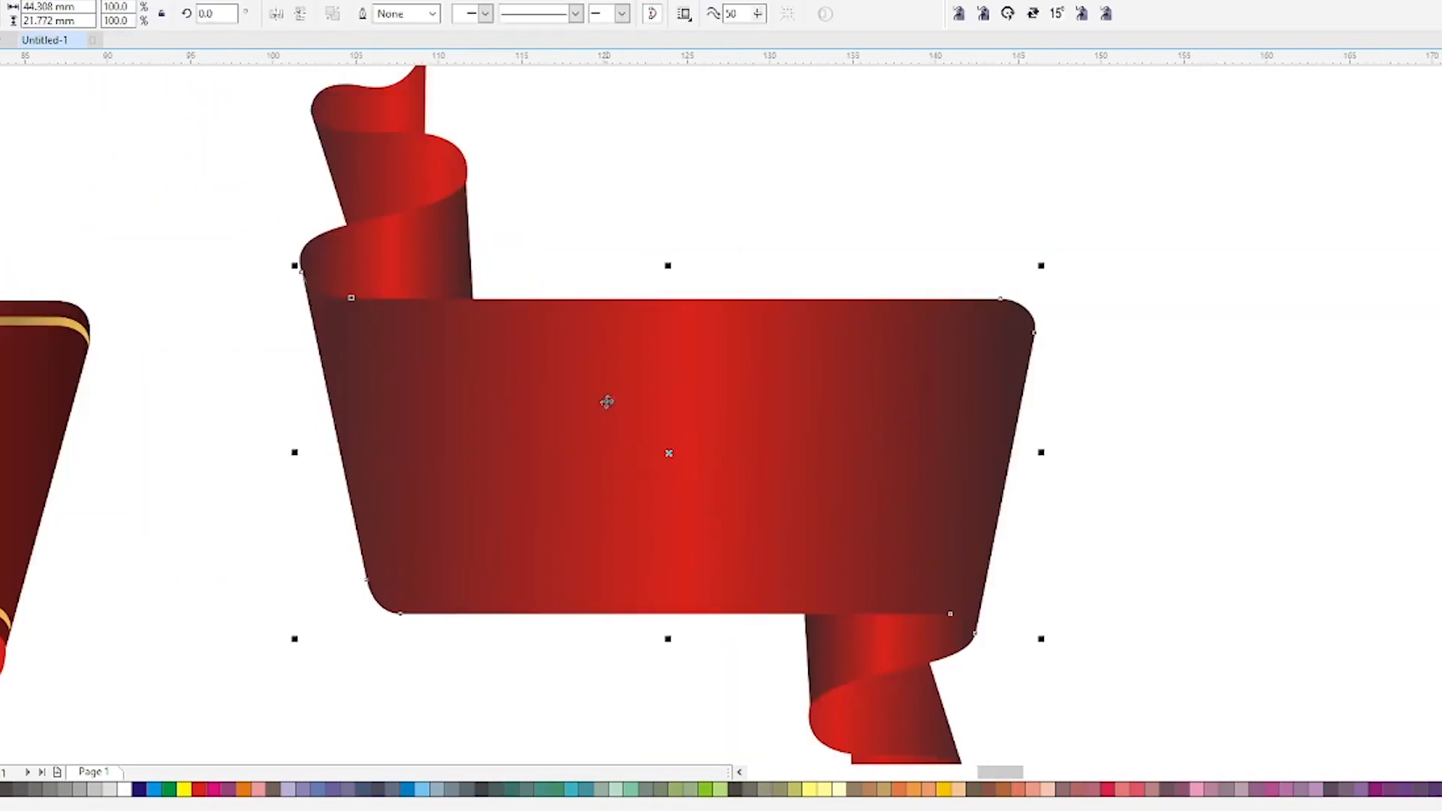
left_click_drag(606, 402, 603, 425)
right_click(605, 418)
scroll(322, 313, "up", 1)
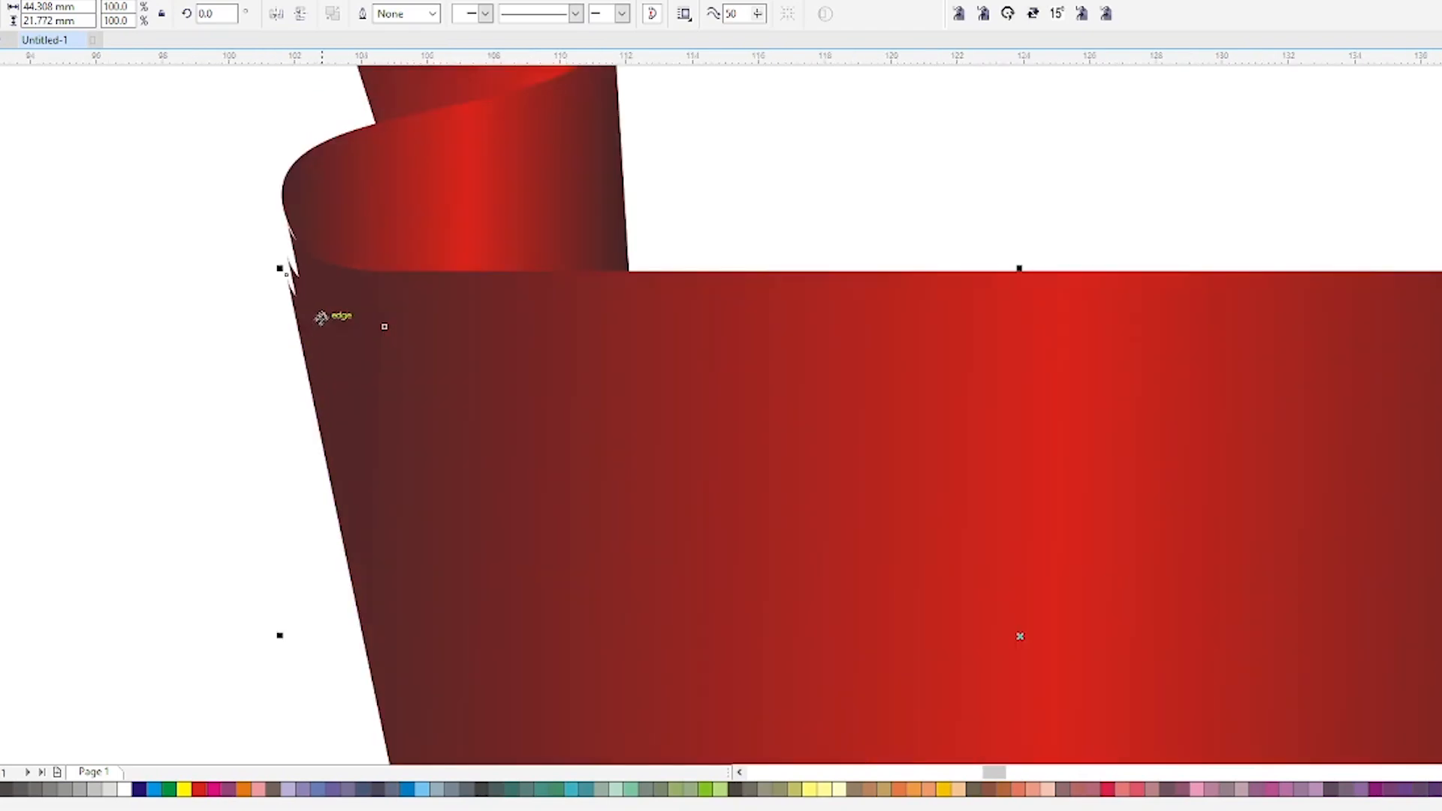
left_click(331, 296, "shift")
left_click(390, 18)
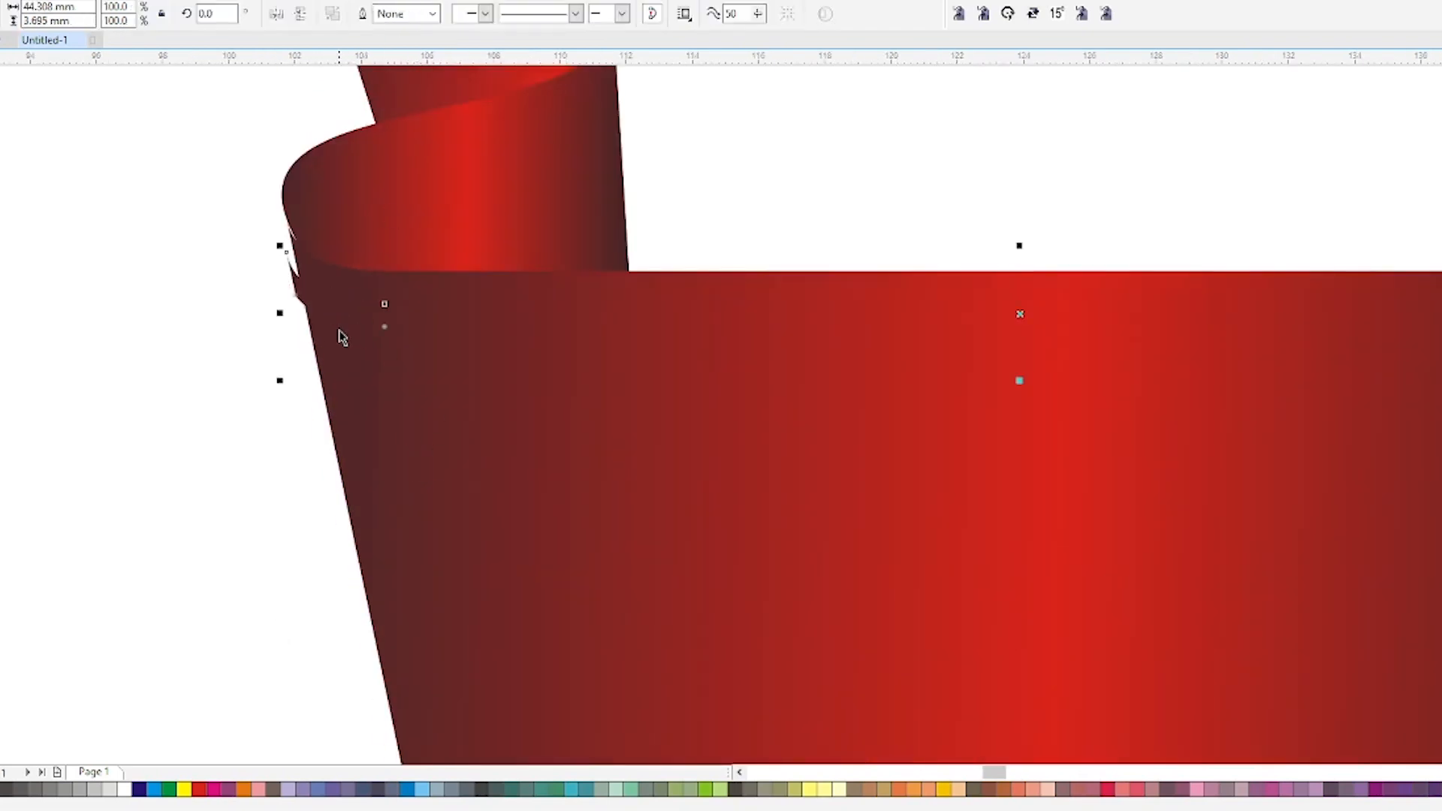
Step: Recolour the upper edge strip's gradient with gold at both ends and light yellow in the middle
key("g")
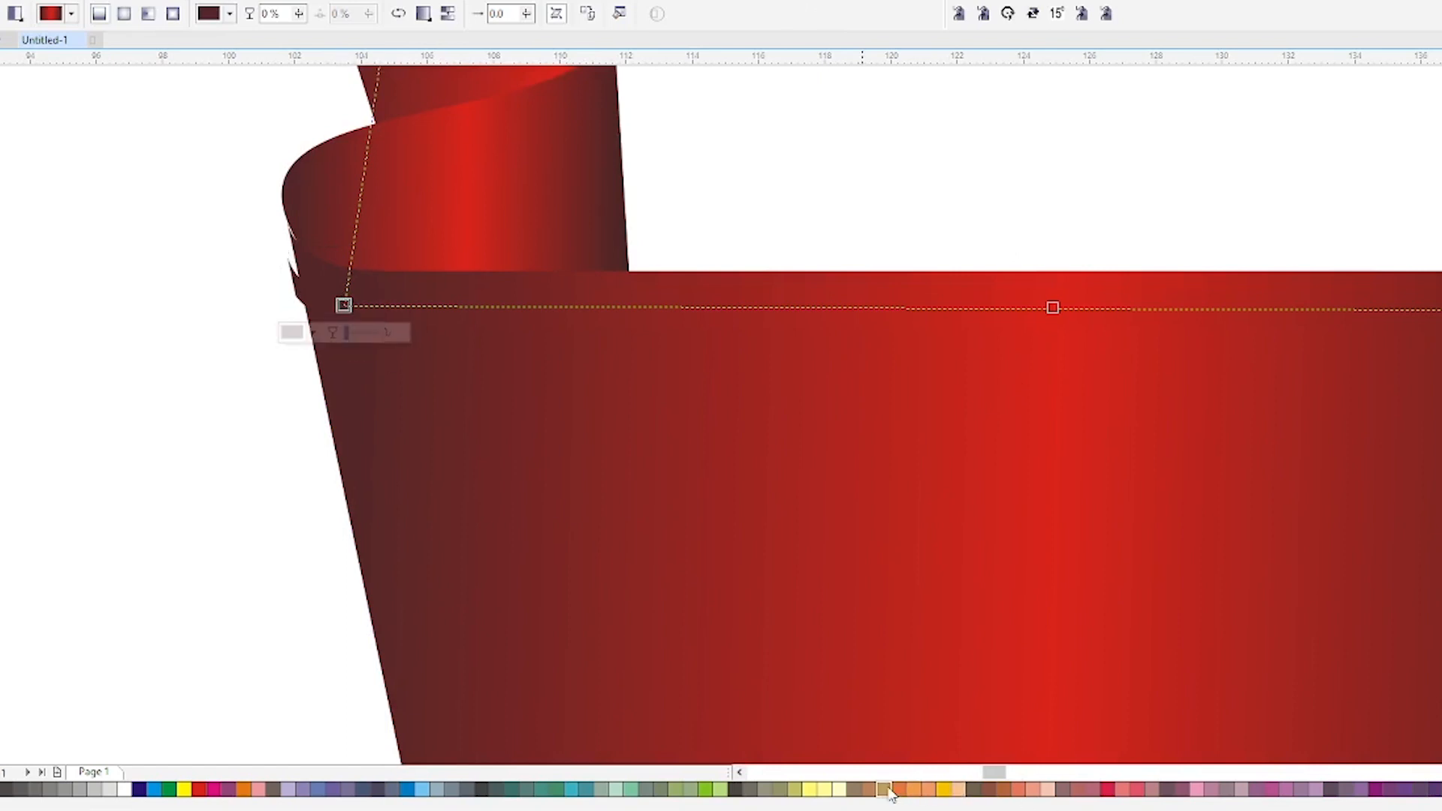
left_click(886, 789)
scroll(519, 597, "down", 2)
left_click(1102, 456)
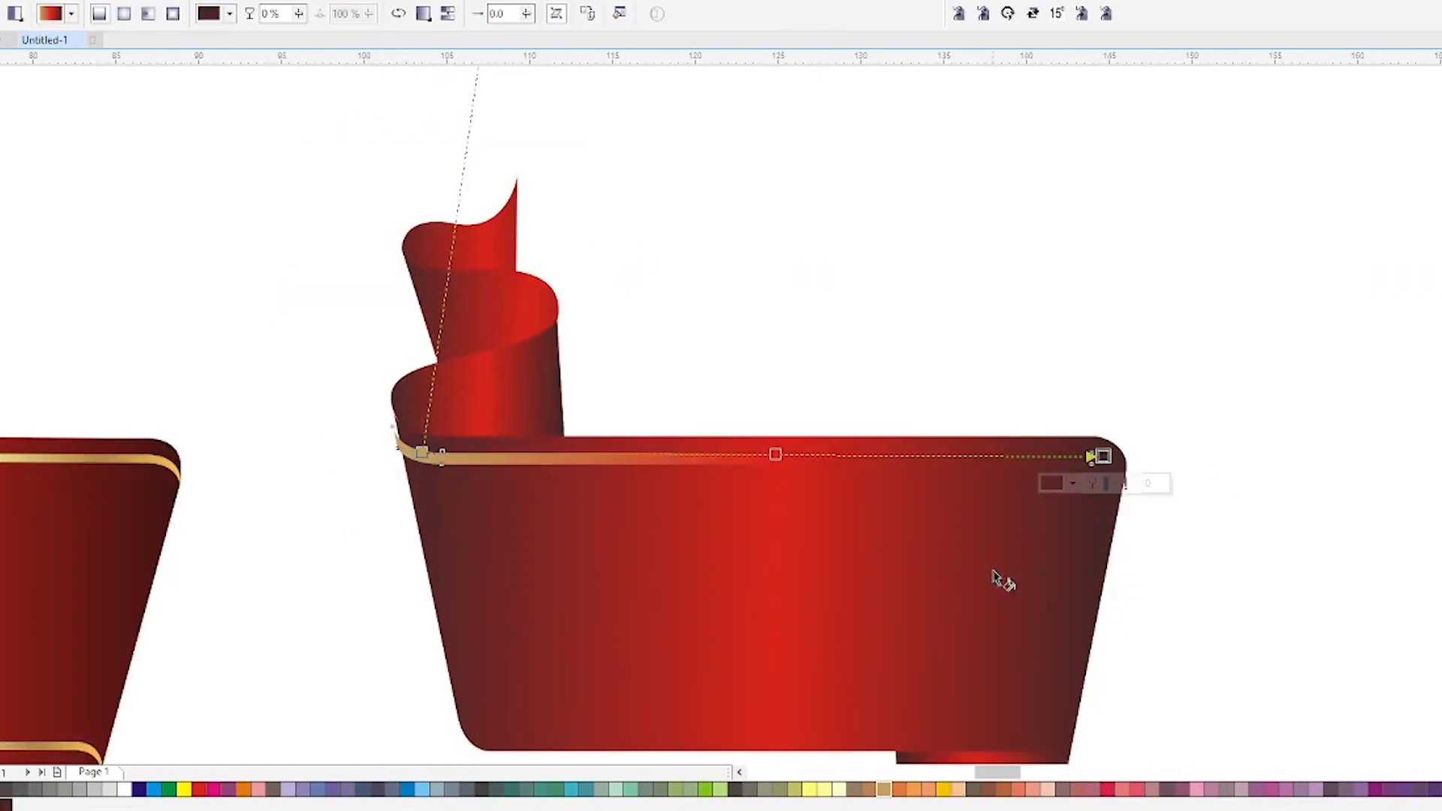
left_click(884, 788)
left_click(775, 453)
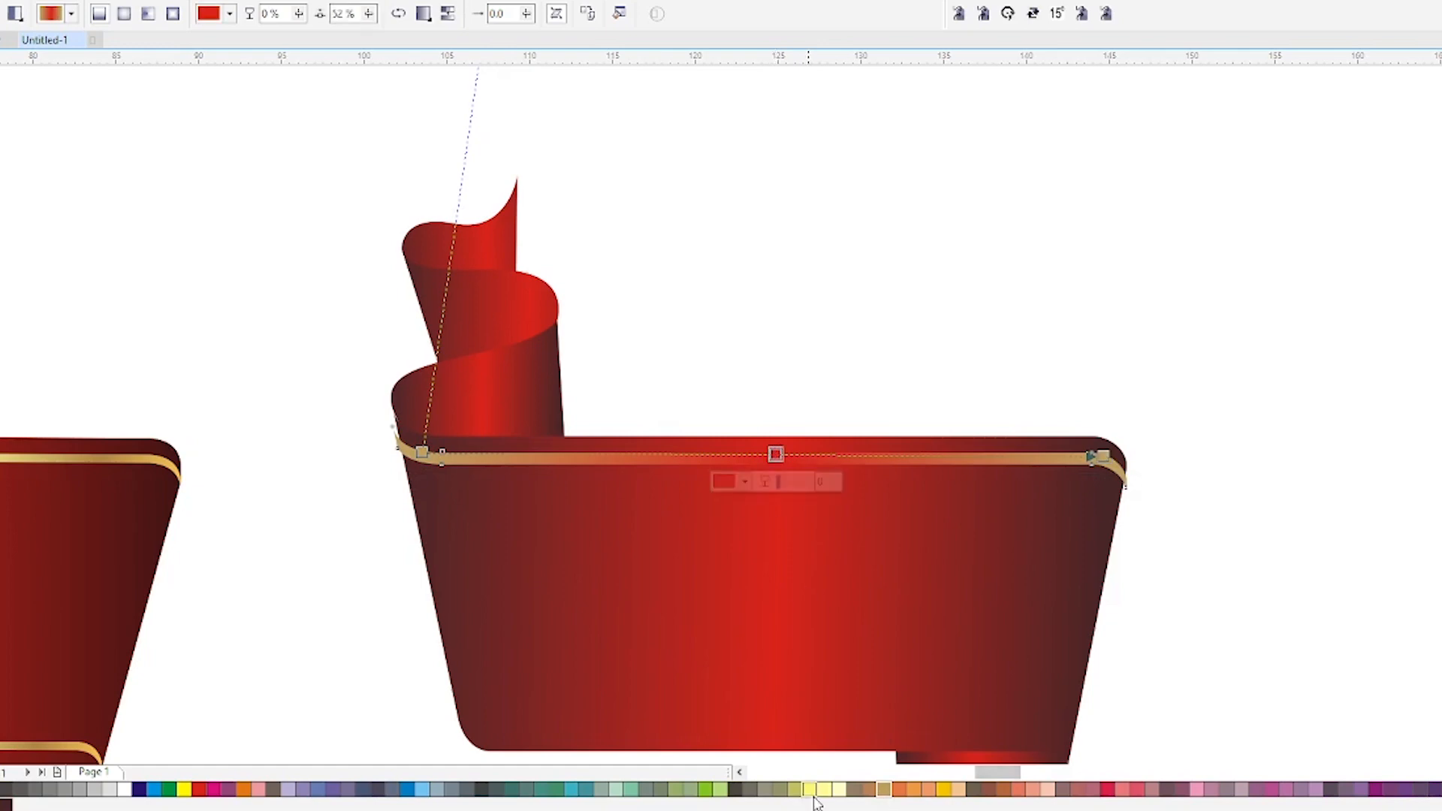
left_click(816, 789)
key("space")
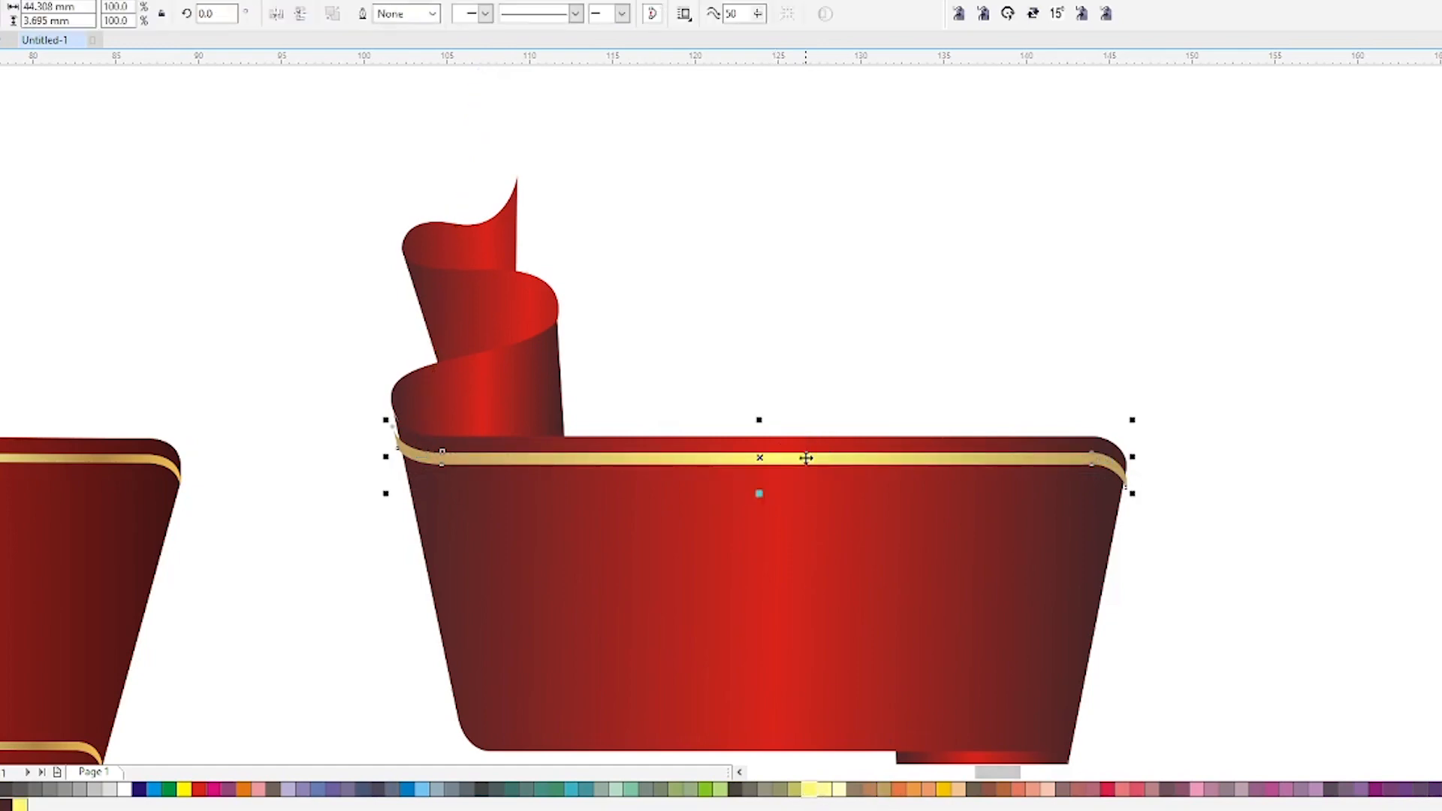
Step: Make two slightly raised copies of the banner and trim one with the other, leaving only a thin strip along the lower edge
scroll(907, 454, "down", 4)
scroll(946, 496, "up", 4)
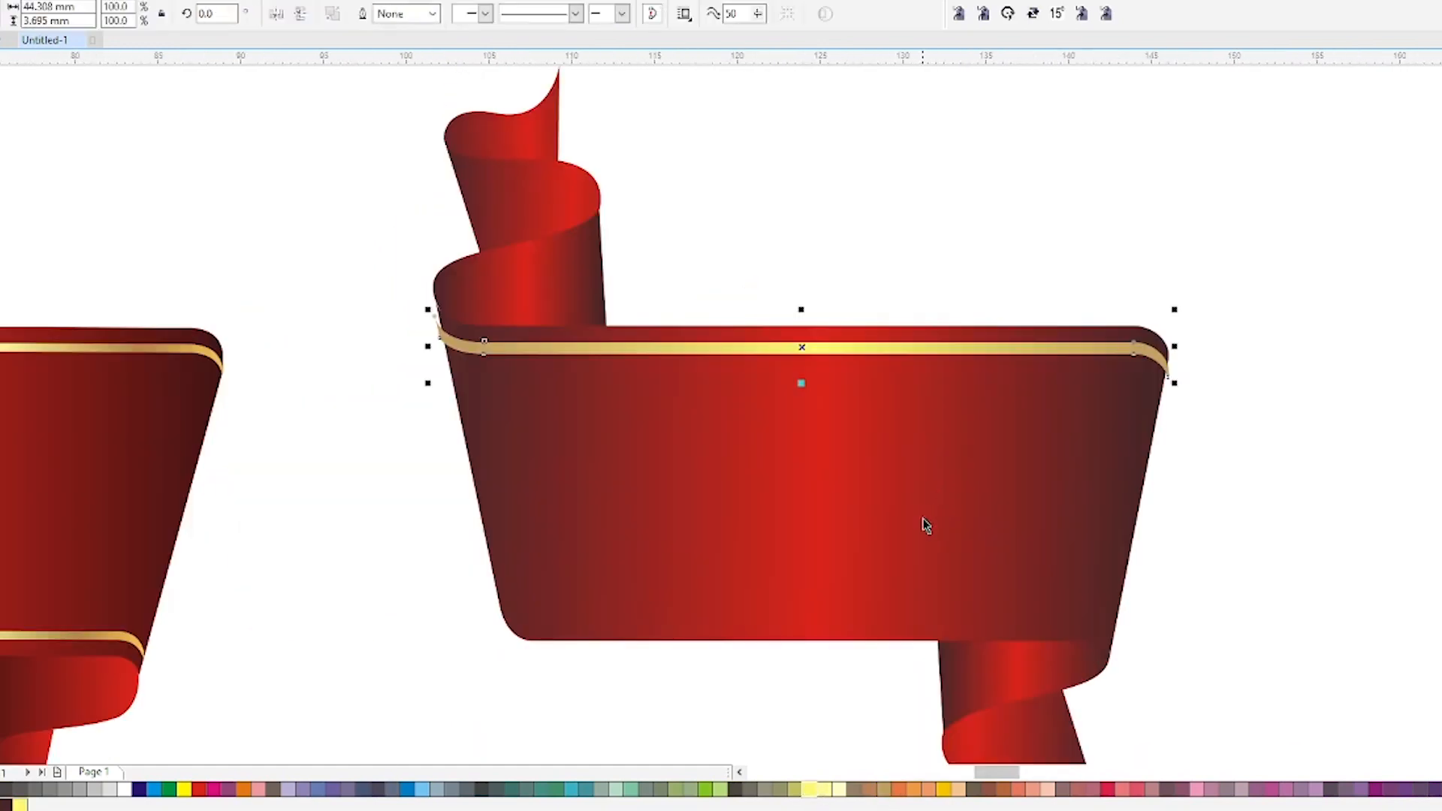
left_click(937, 500)
left_click_drag(680, 572, 677, 564)
right_click(677, 563)
key("shift+F9")
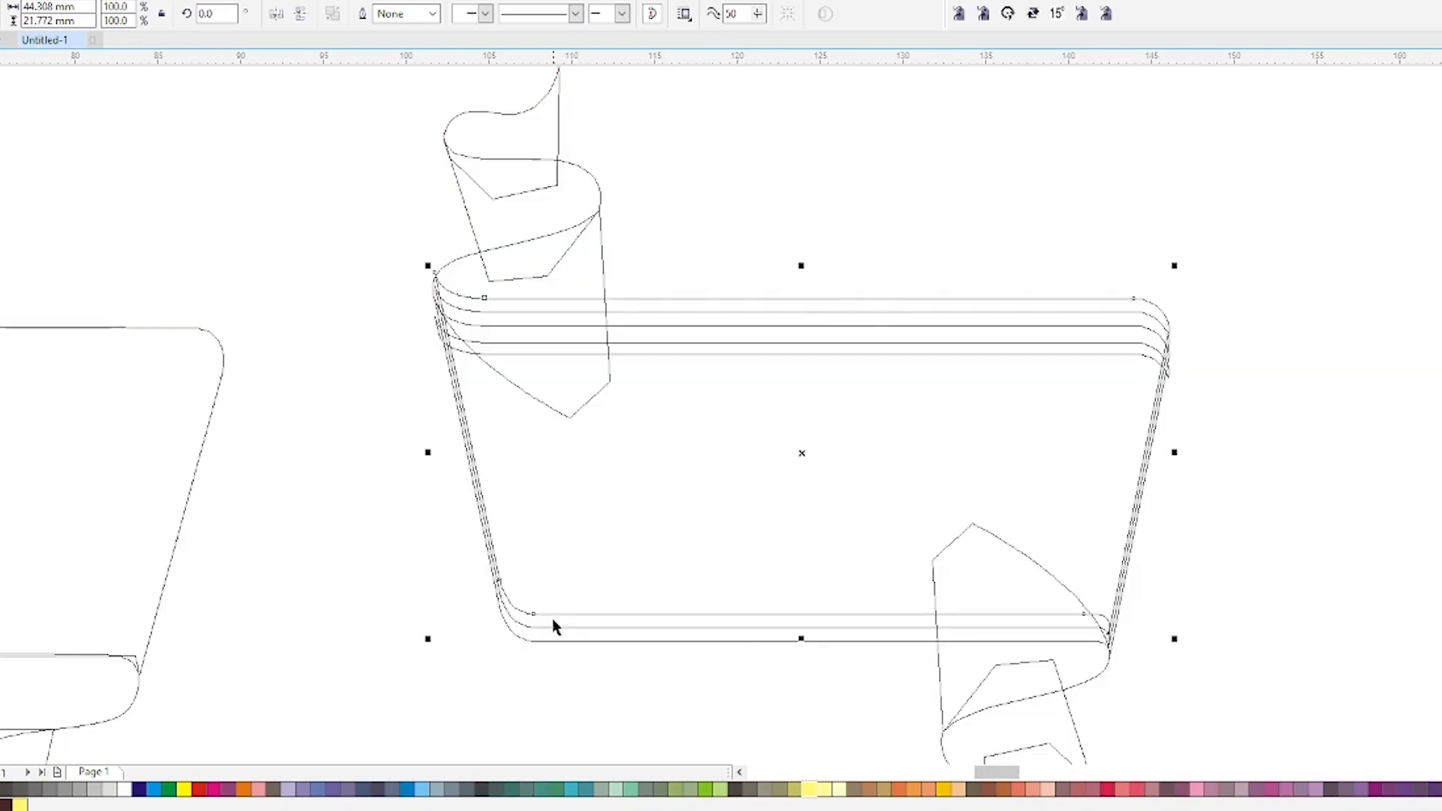
left_click(554, 621, "shift")
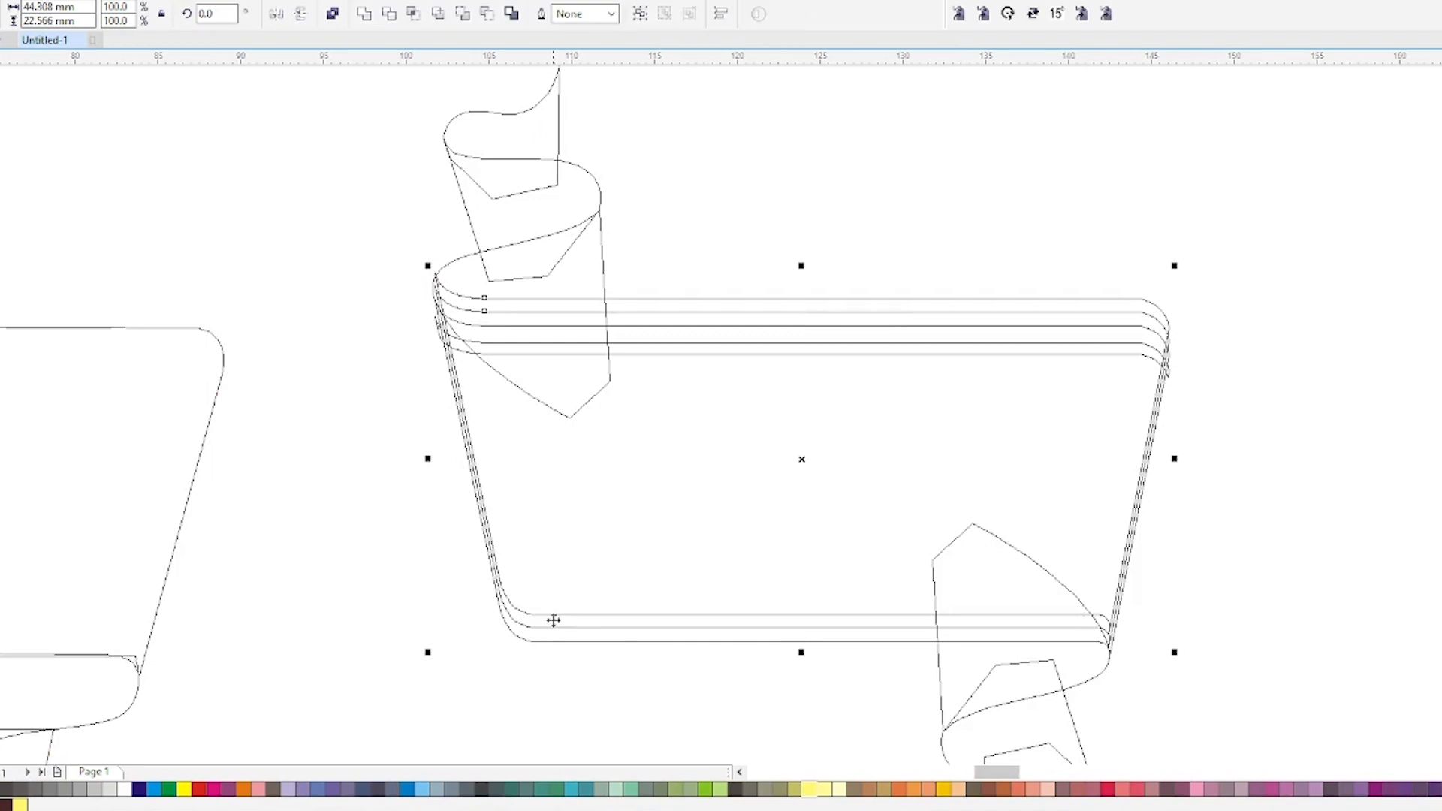
left_click(389, 13)
key("shift+F9")
key("Delete")
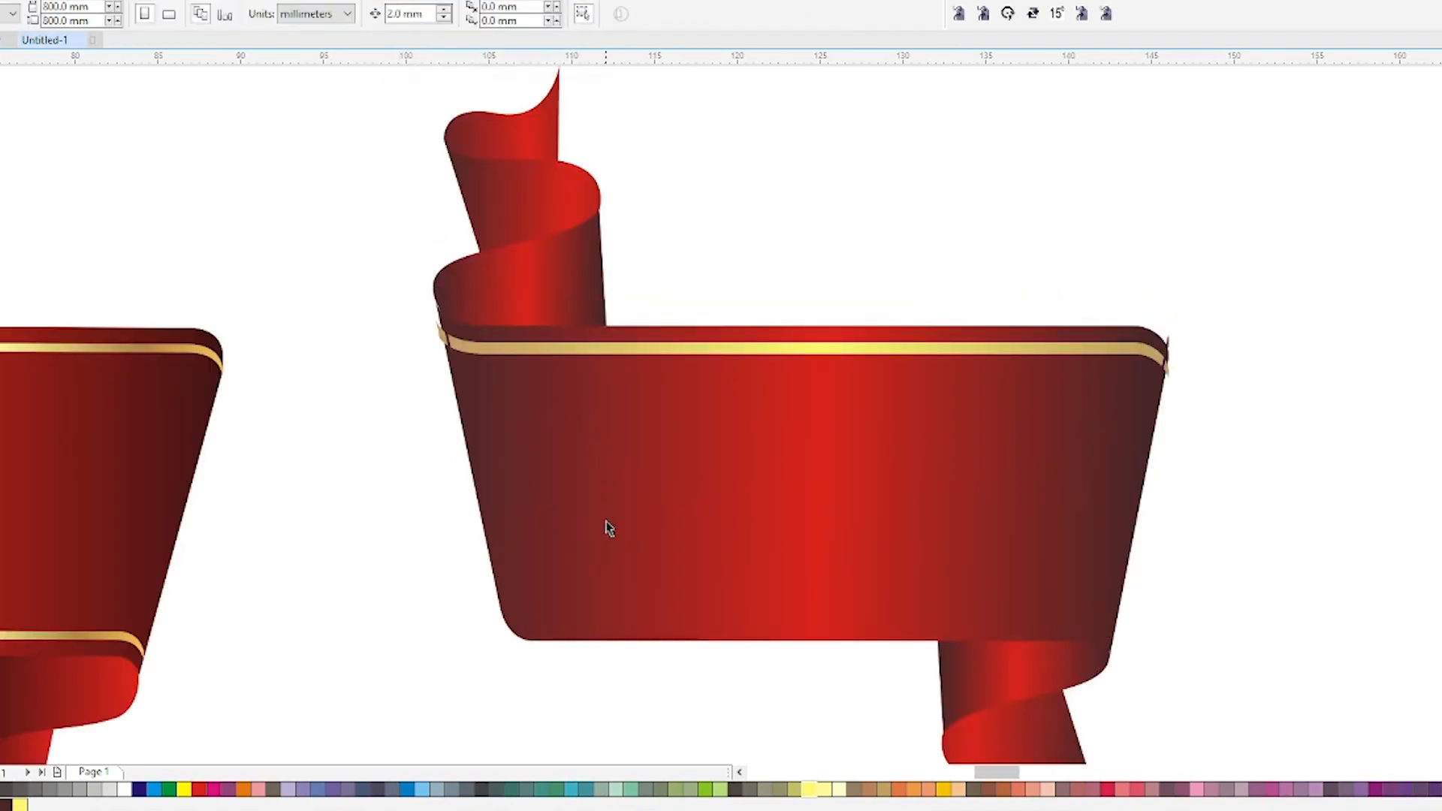
Step: Give the lower edge strip the same gold gradient fill as the upper strip
left_click(579, 620)
key("g")
left_click_drag(578, 619, 602, 627)
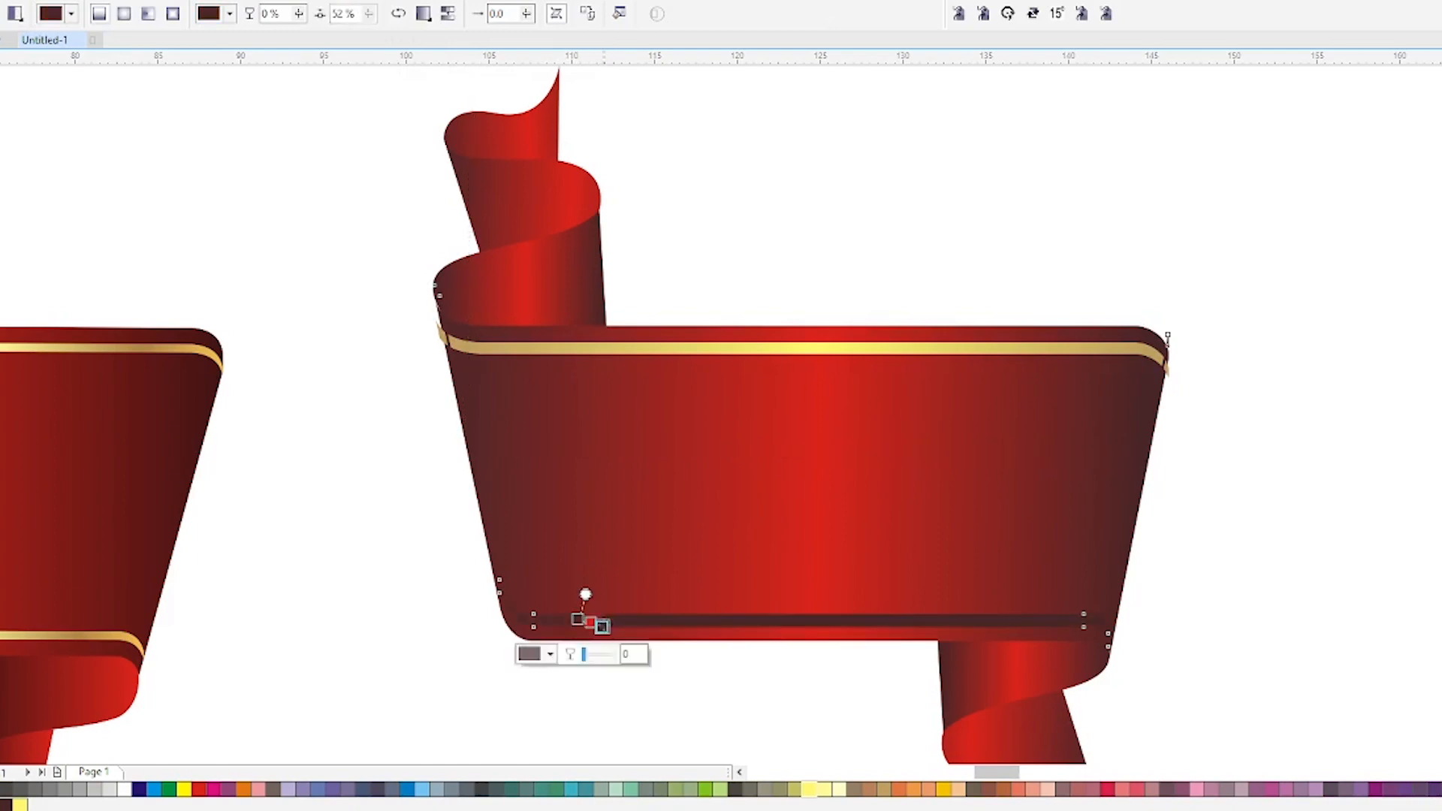
key("space")
left_click_drag(587, 347, 657, 622)
left_click(633, 620)
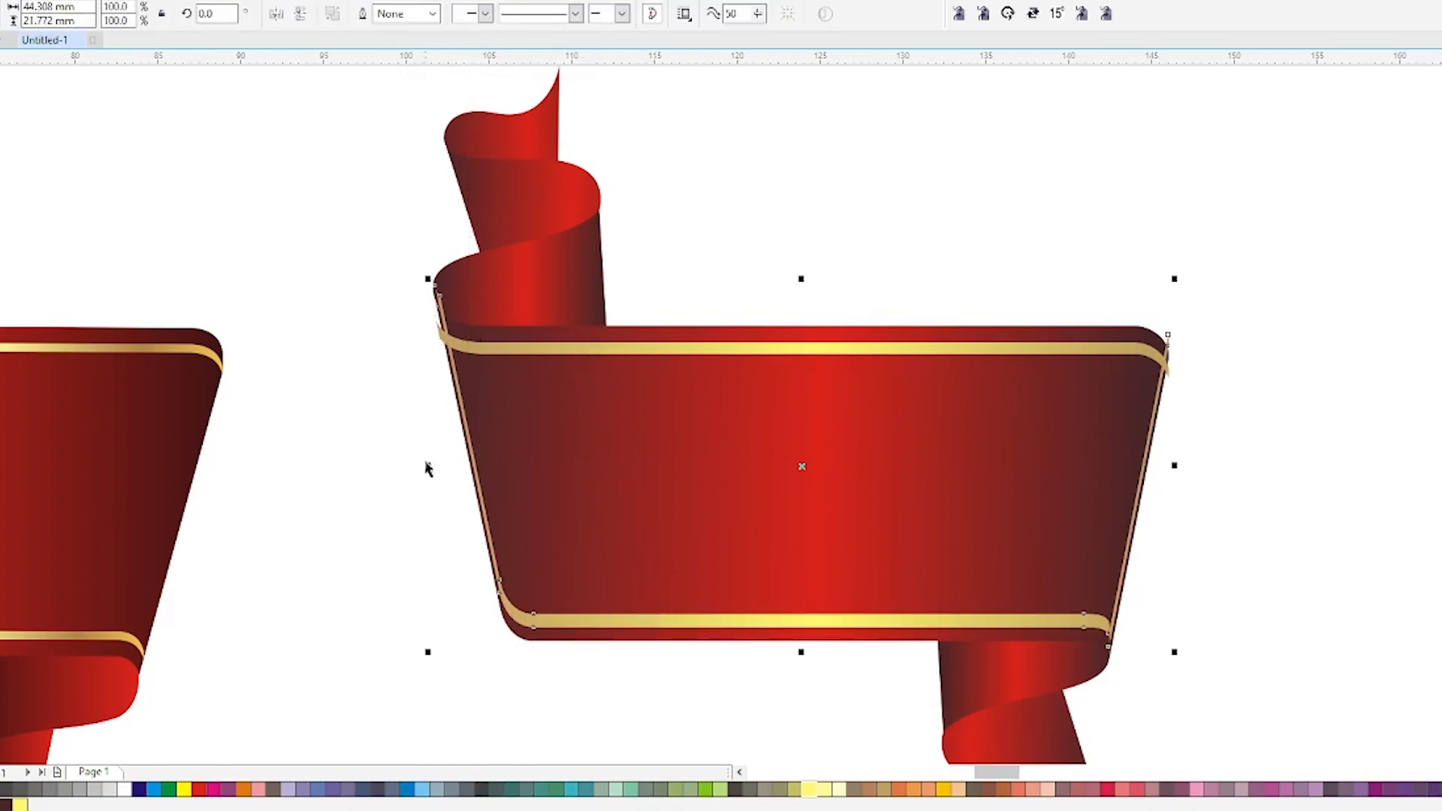
Step: Widen the lower gold strip symmetrically to about 45.6 mm and PowerClip it inside the main banner shape
left_click_drag(423, 466, 415, 466)
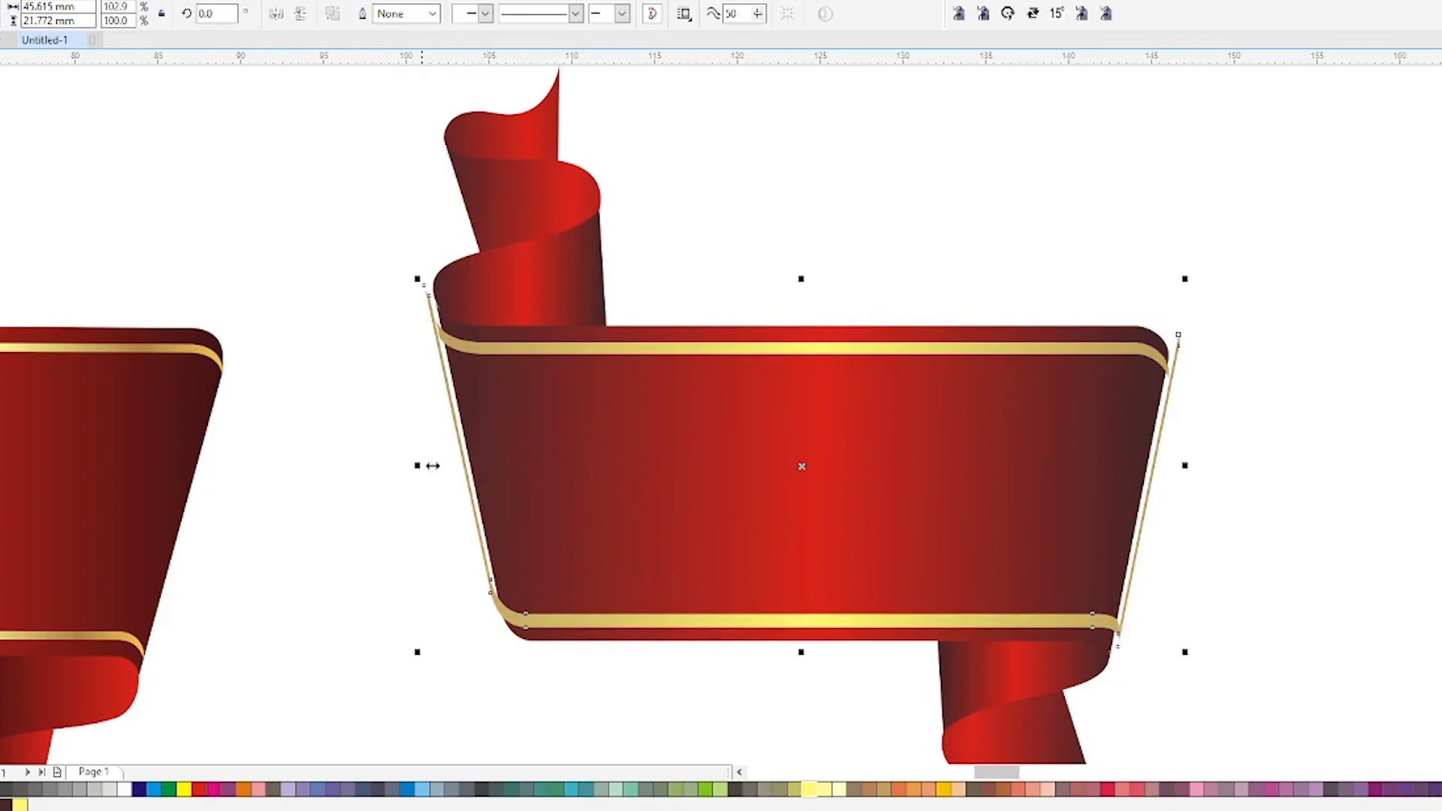
key("alt+c")
key("w")
key("p")
left_click(543, 448)
scroll(656, 485, "down", 1)
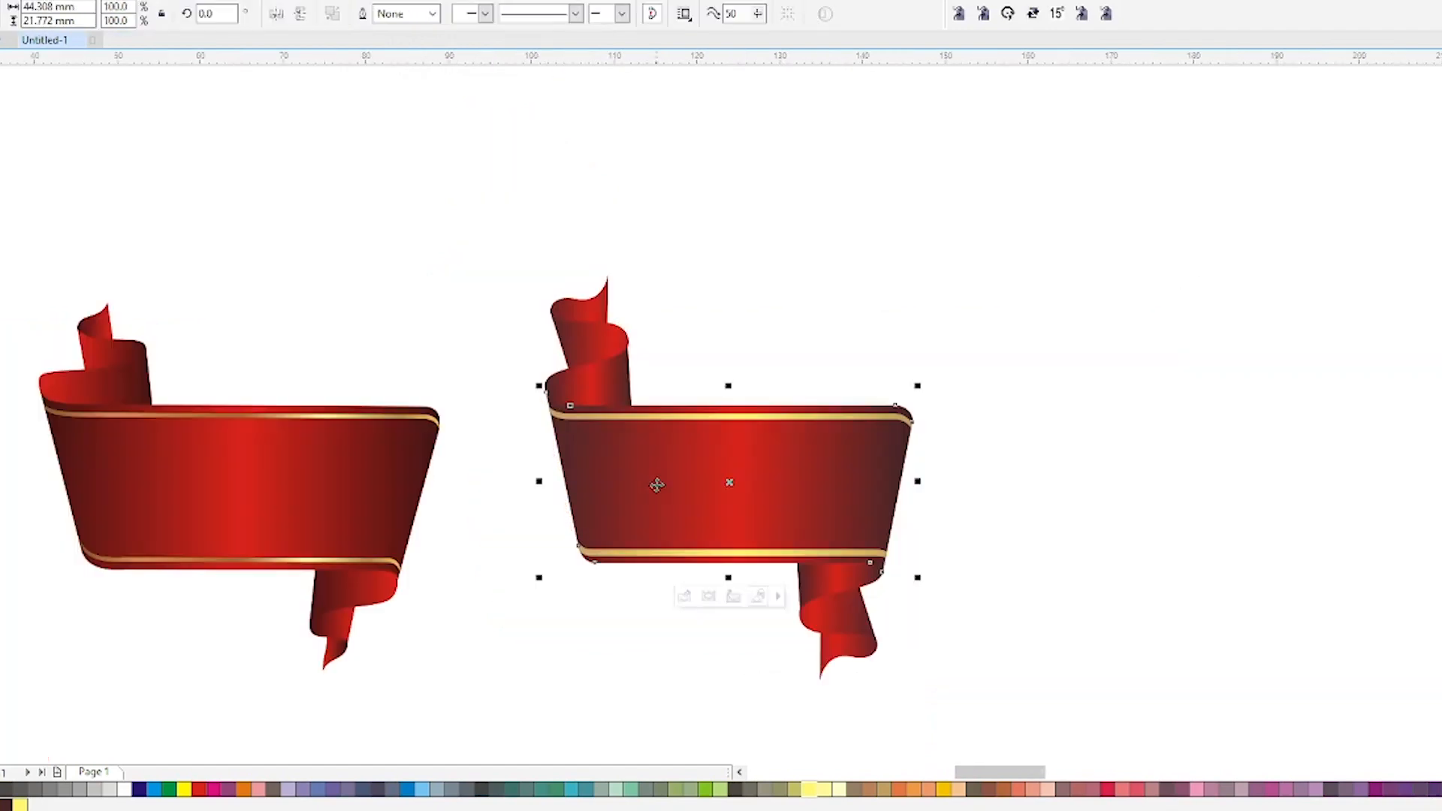
Step: Delete the finished example banner beside the recreated ribbon
left_click_drag(451, 210, 934, 702)
left_click_drag(409, 272, 218, 601)
key("Delete")
Step: Centre the whole ribbon on the page and preview it full screen
key("ctrl+a")
key("p")
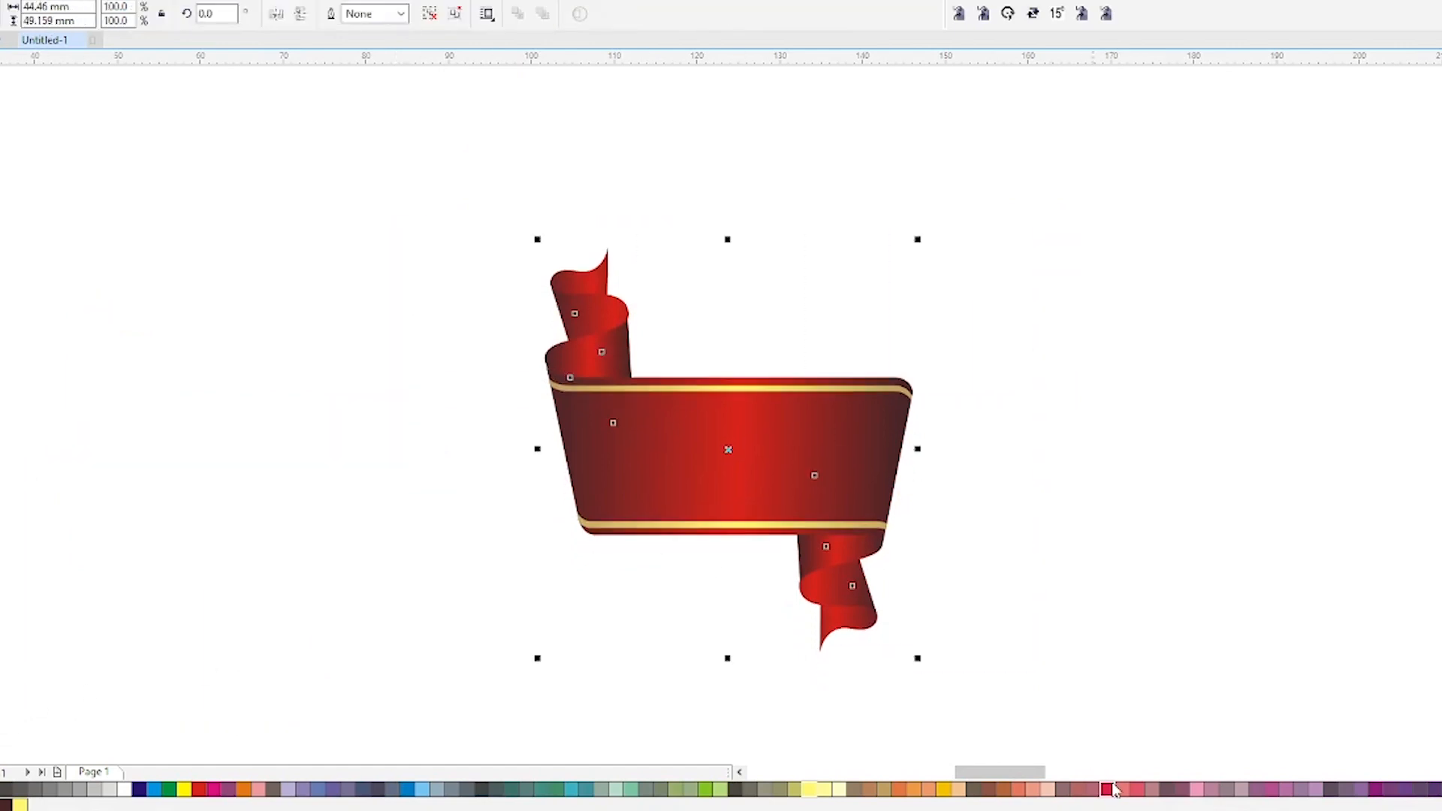
key("shift+F2")
key("F9")
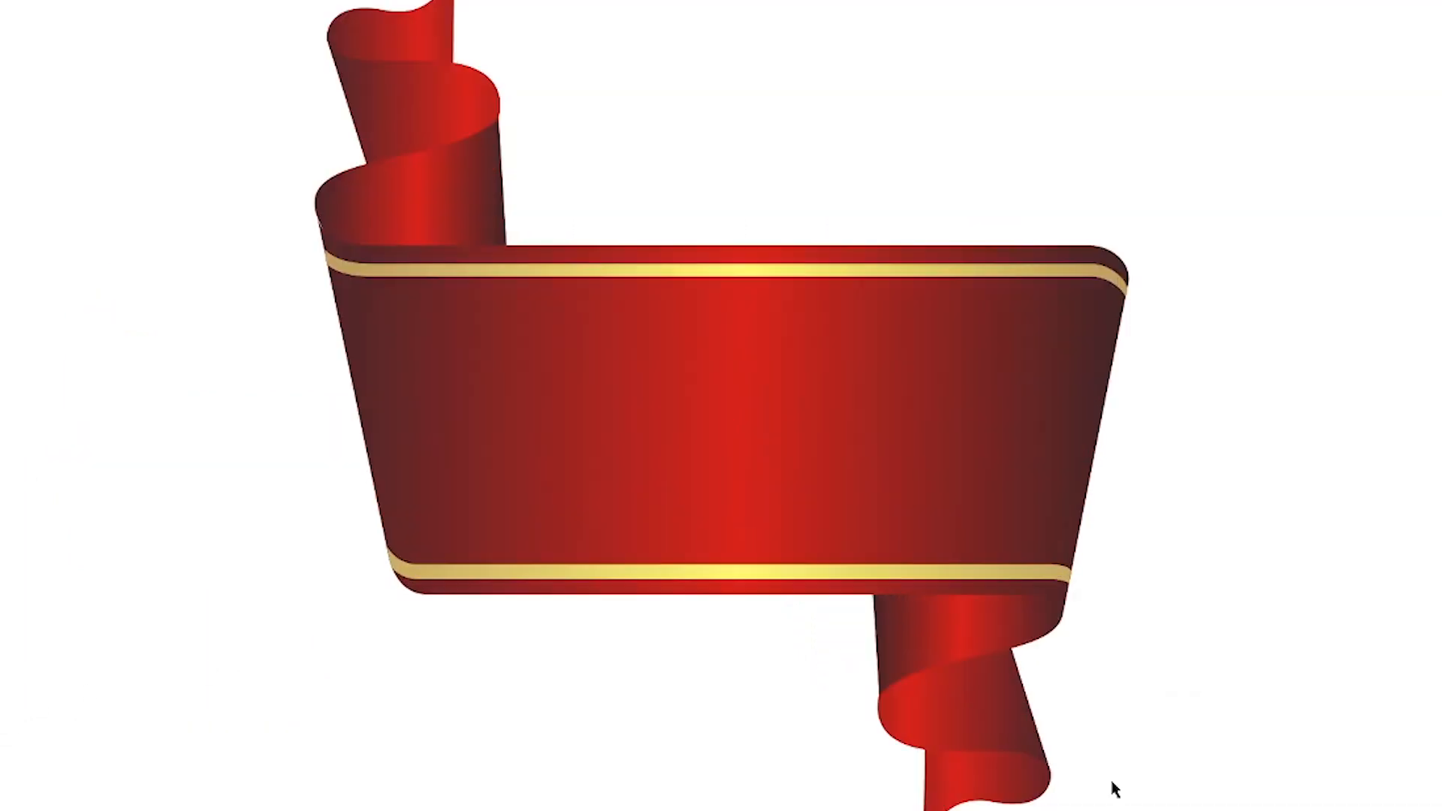